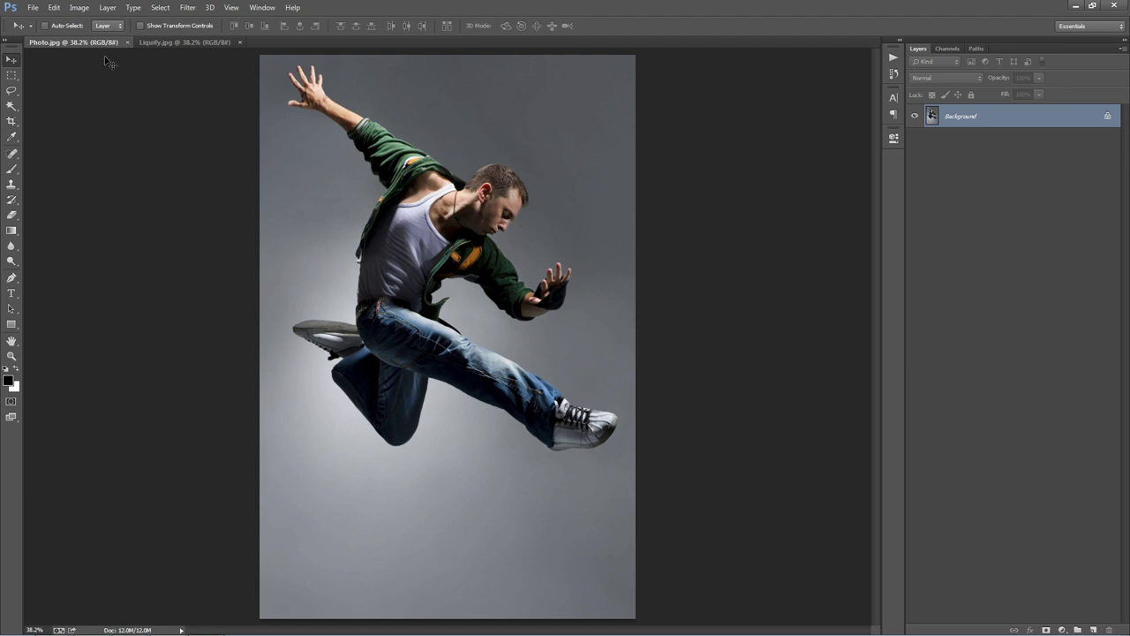
# Compare the finished Liquify.jpg example with Photo.jpg, then close Liquify.jpg
pyautogui.click(161, 43)
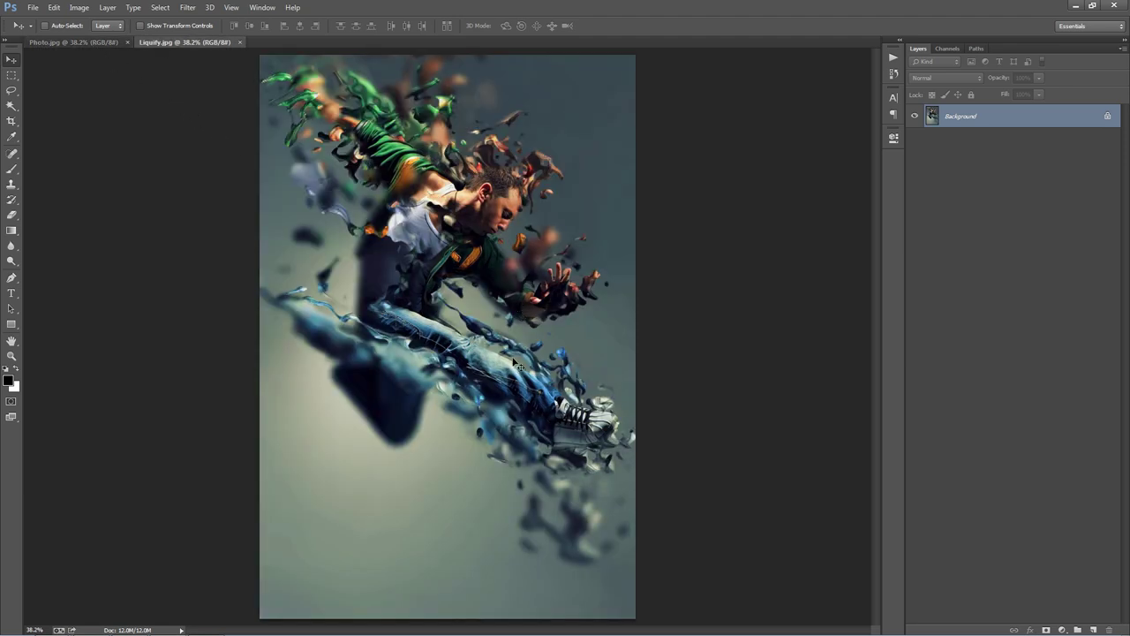
pyautogui.click(132, 43)
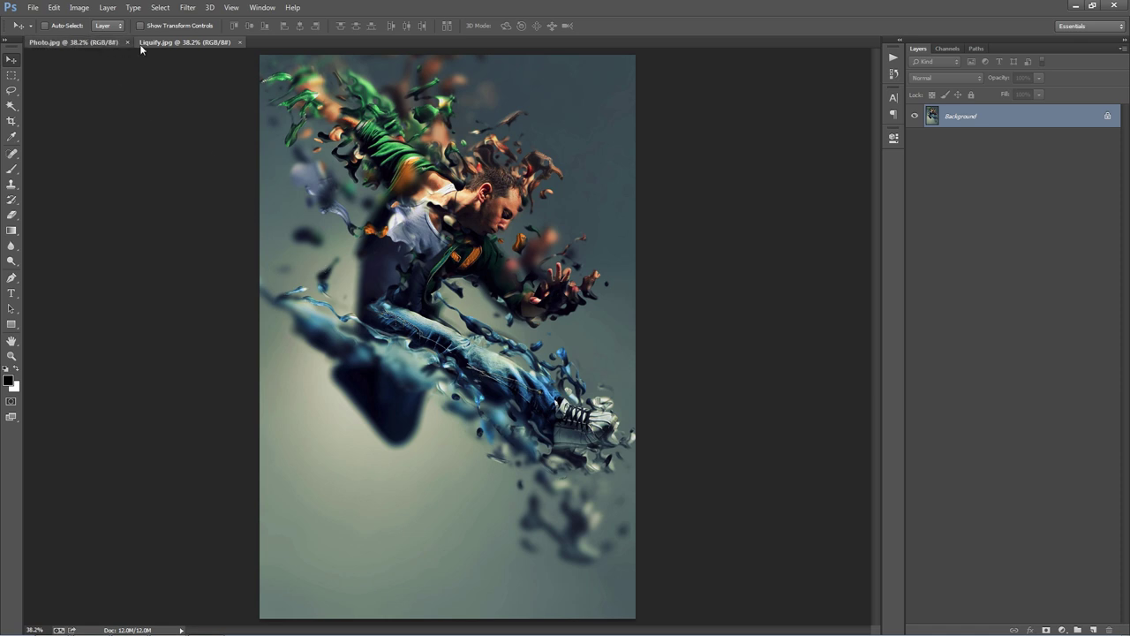
pyautogui.click(167, 42)
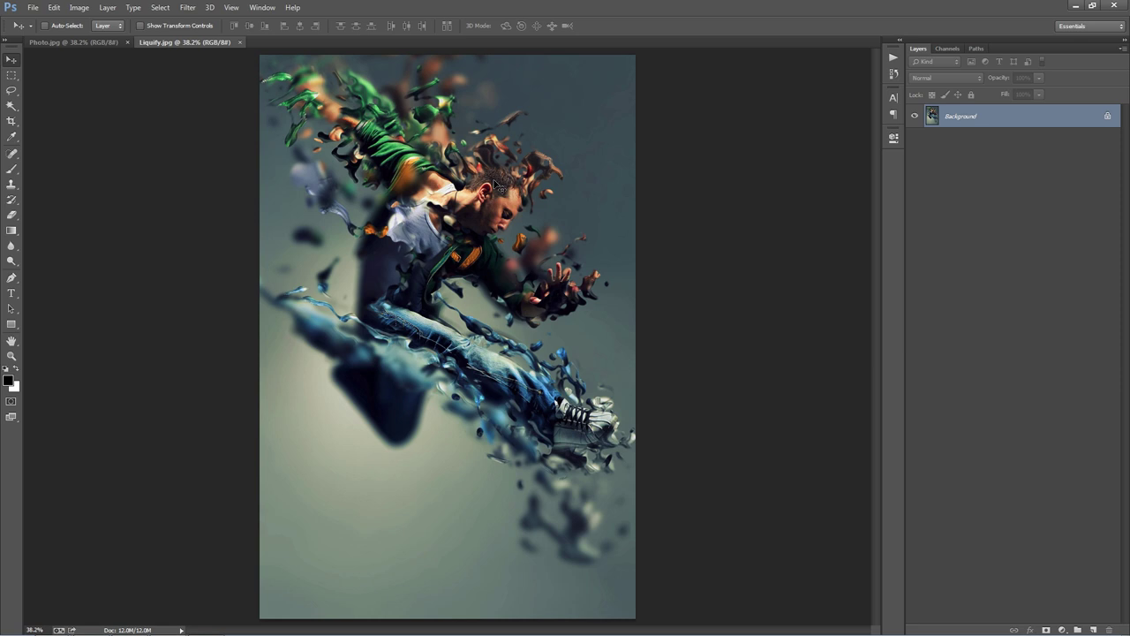
pyautogui.hotkey('ctrl', 'w')
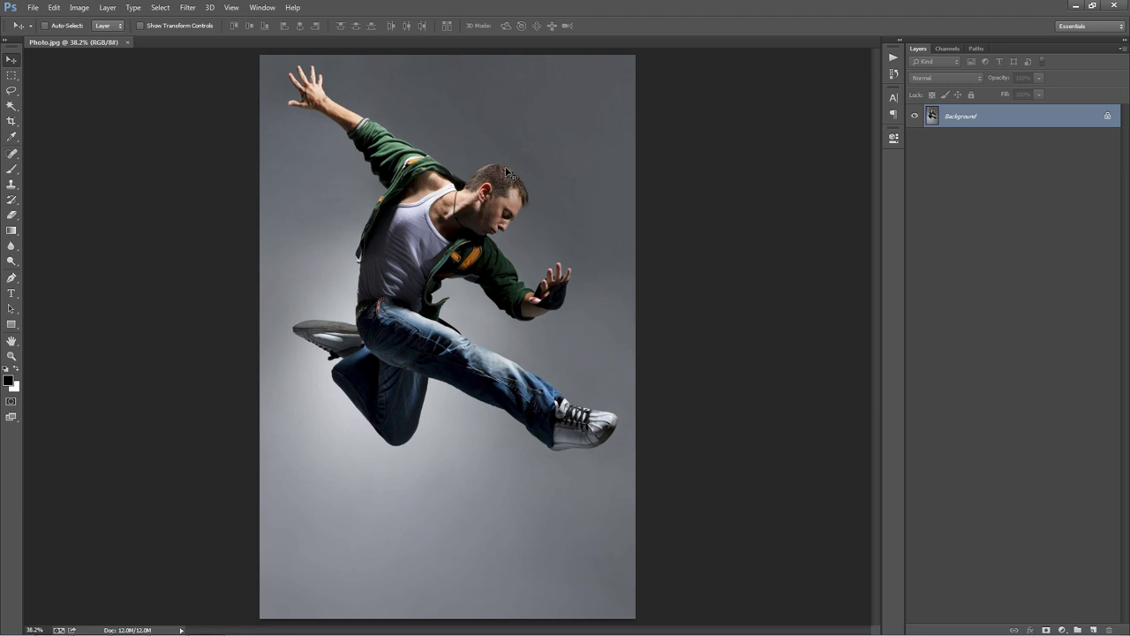
# Confirm under Image > Mode that the photo is 8 Bits/Channel
pyautogui.click(79, 14)
pyautogui.moveTo(106, 23)
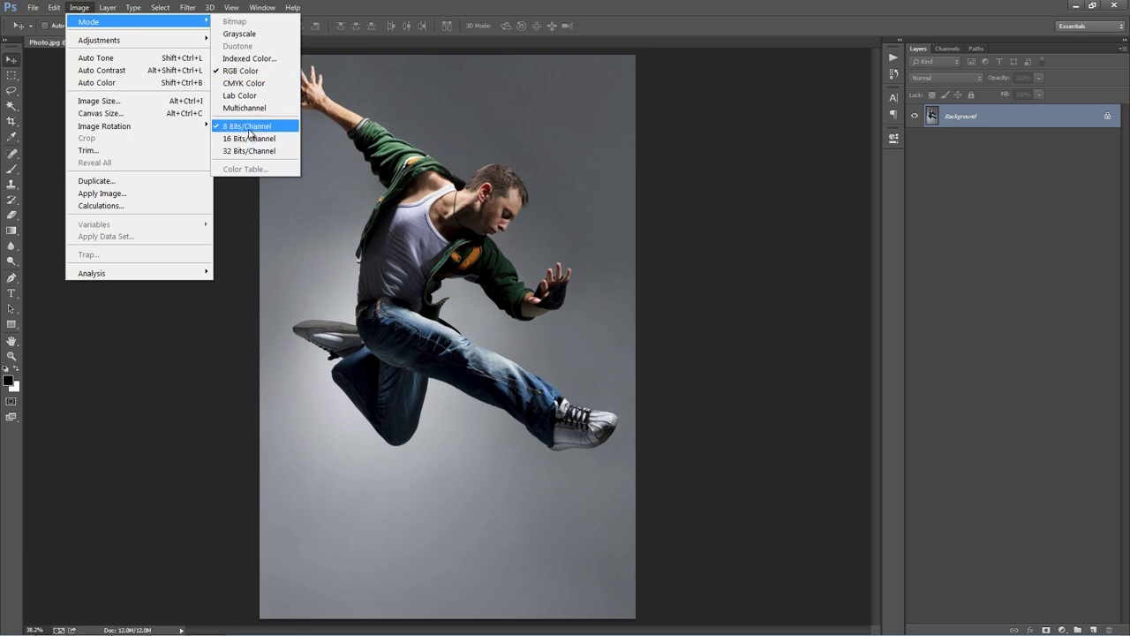
pyautogui.click(250, 131)
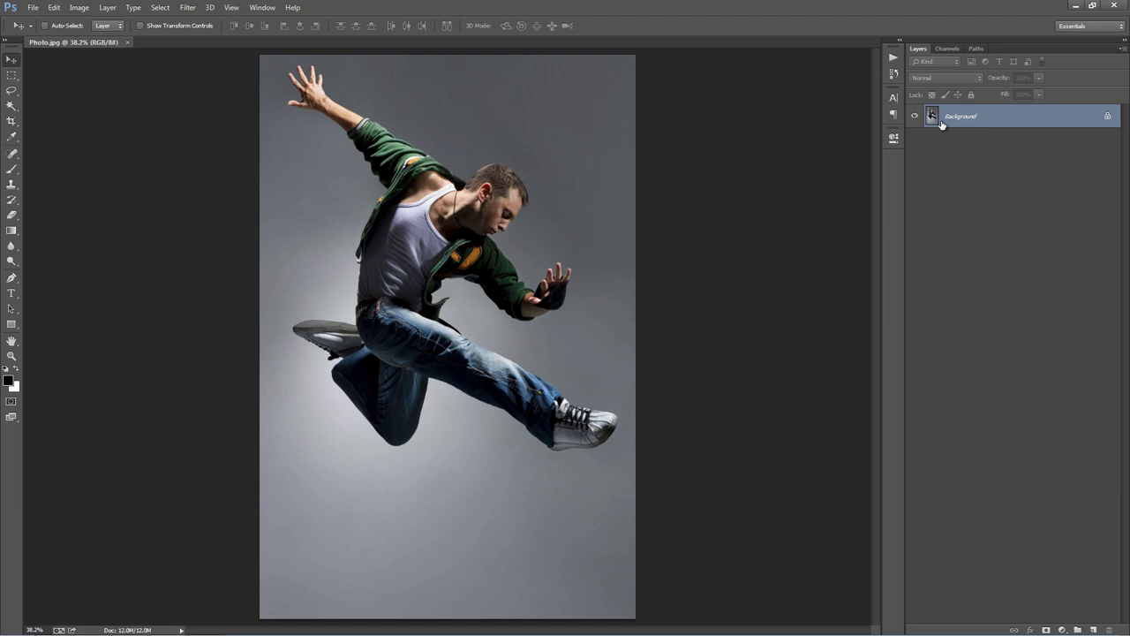
# Duplicate the photo to Layer 1, delete the old Background, and convert Layer 1 into Background
pyautogui.hotkey('ctrl', 'j')
pyautogui.click(986, 138)
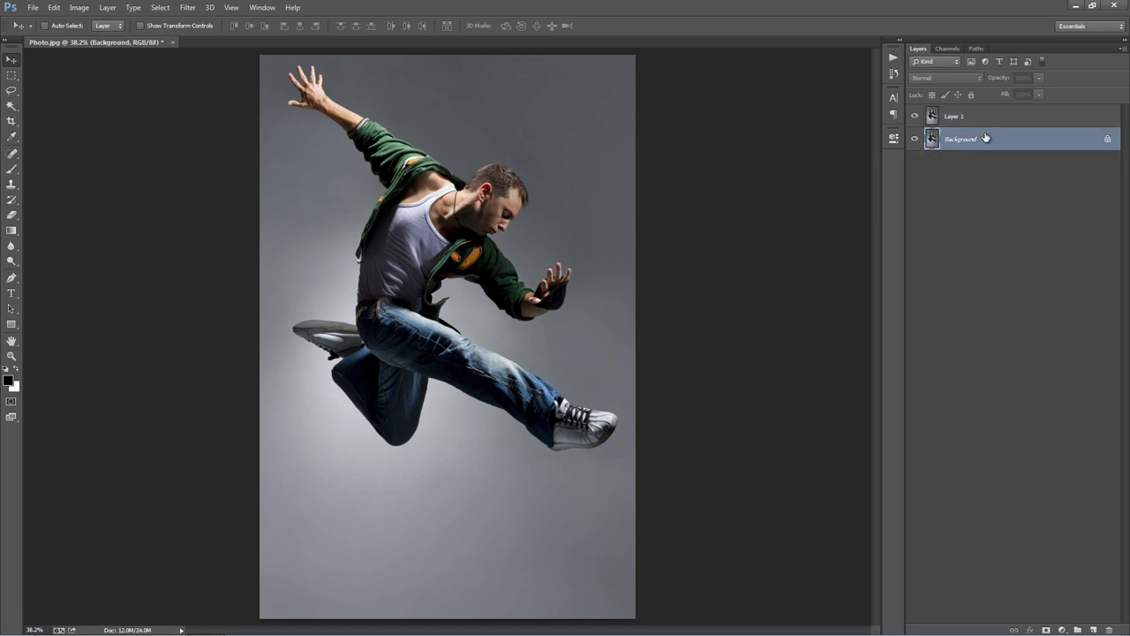
pyautogui.press('Delete')
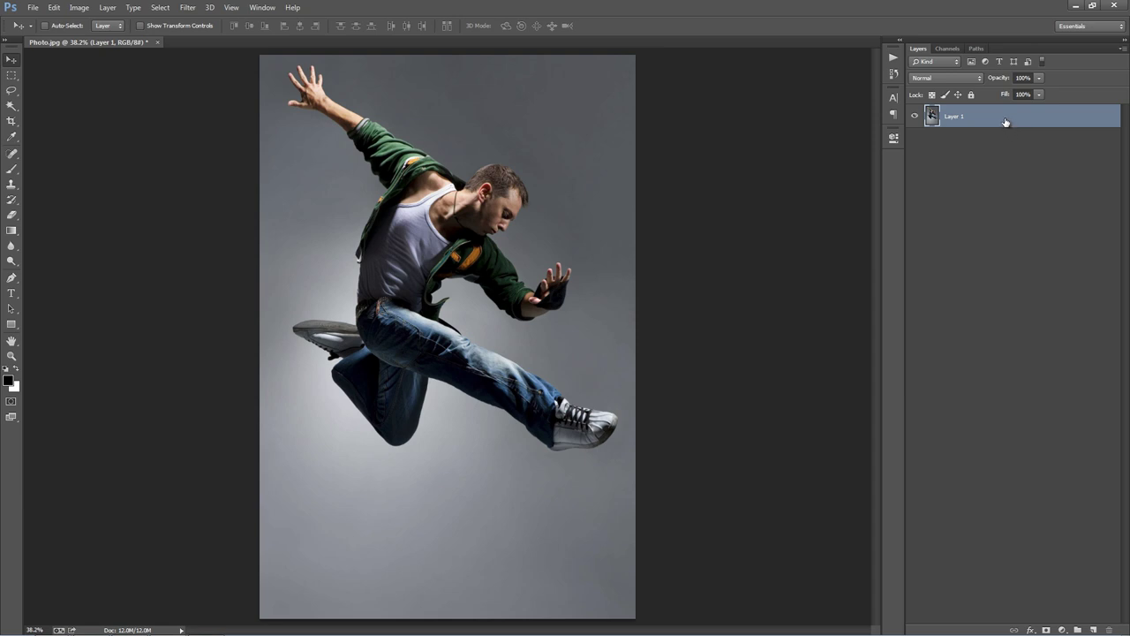
pyautogui.click(102, 9)
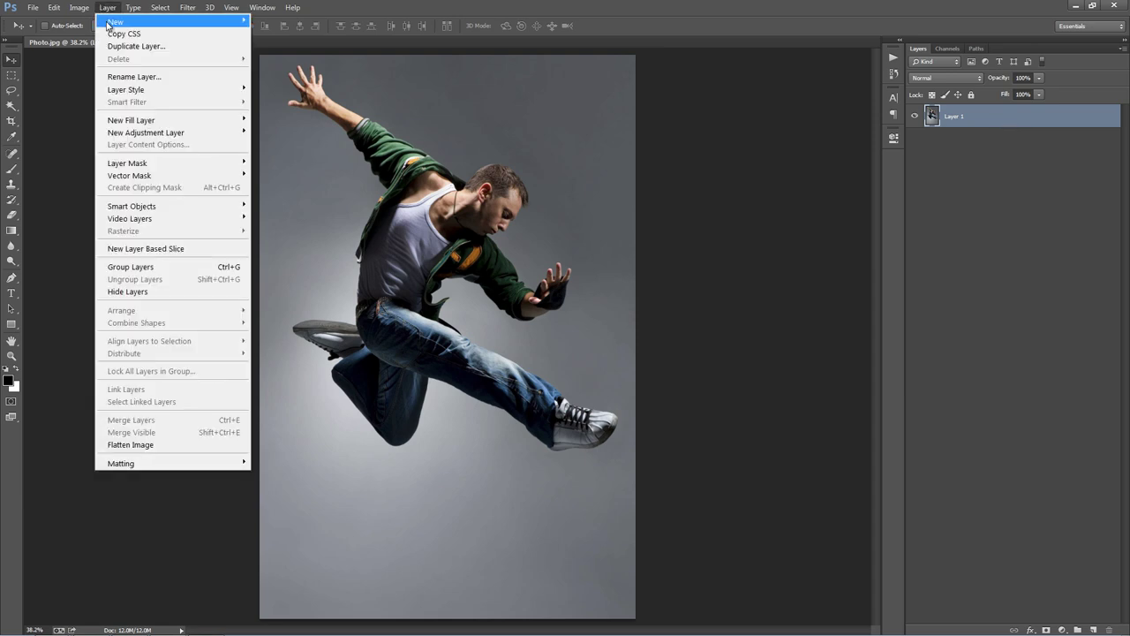
pyautogui.moveTo(115, 22)
pyautogui.click(302, 36)
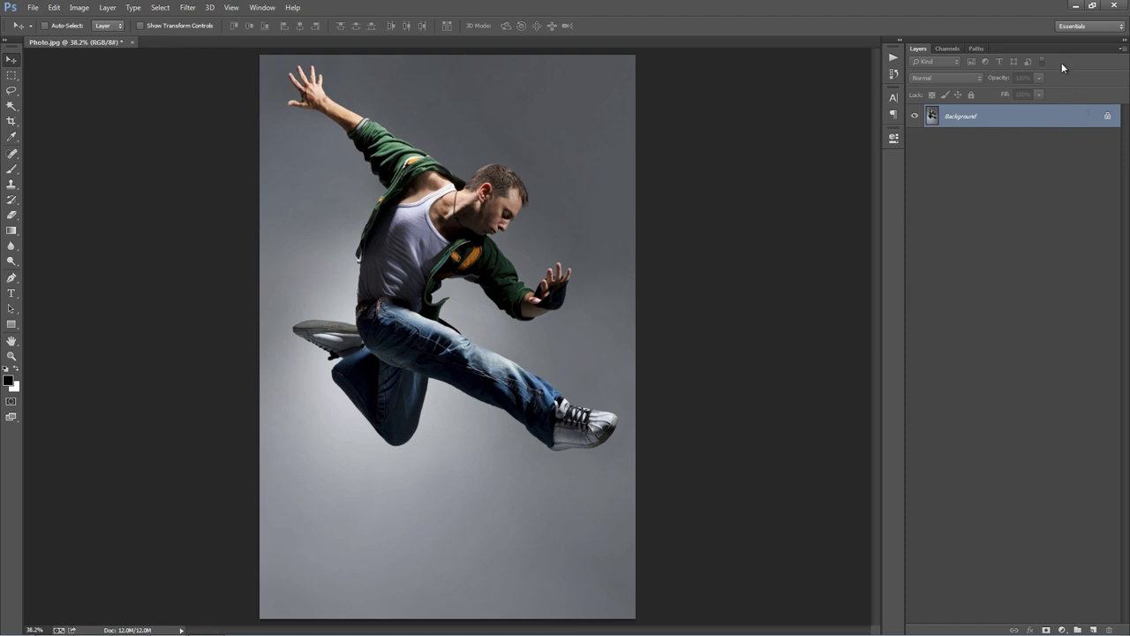
pyautogui.click(1122, 52)
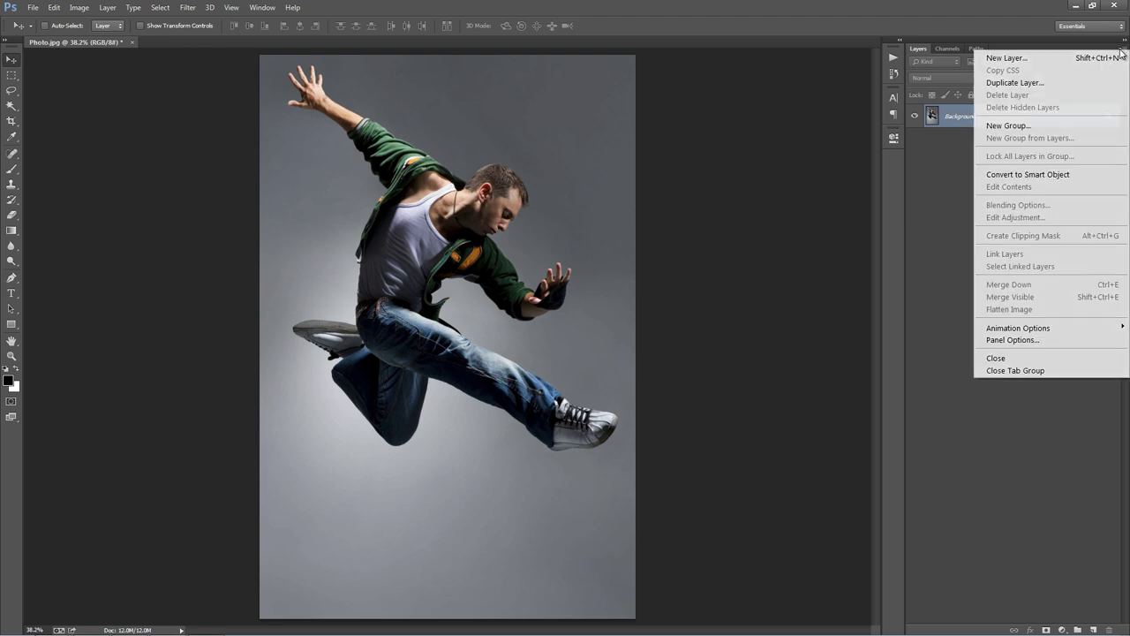
pyautogui.click(1040, 341)
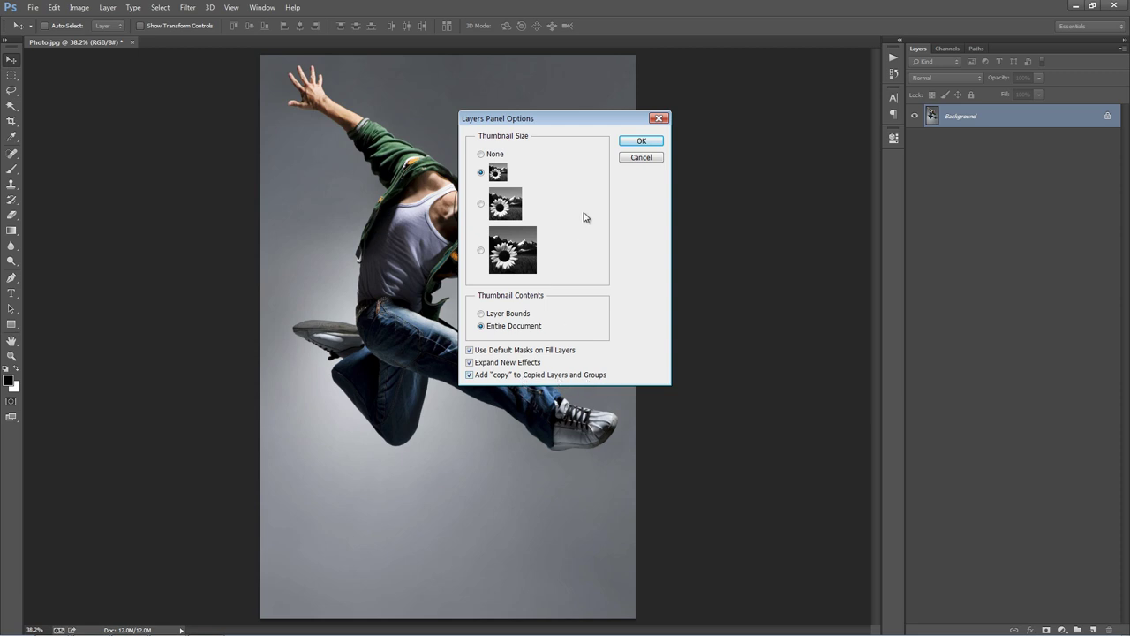
pyautogui.click(641, 143)
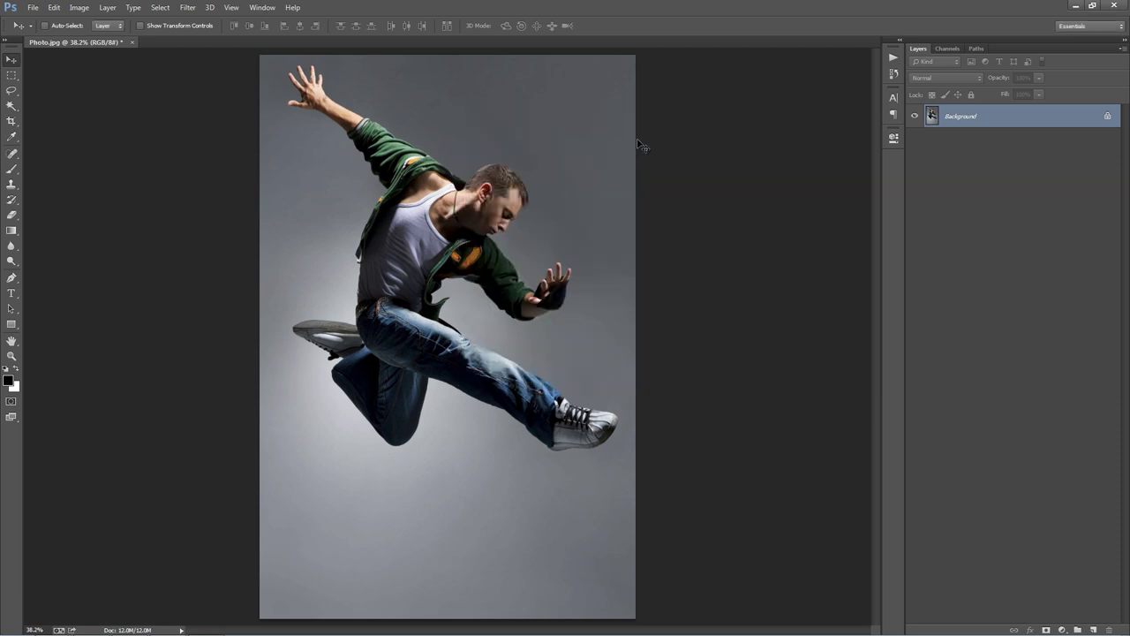
pyautogui.hotkey('alt', 'i')
pyautogui.press('i')
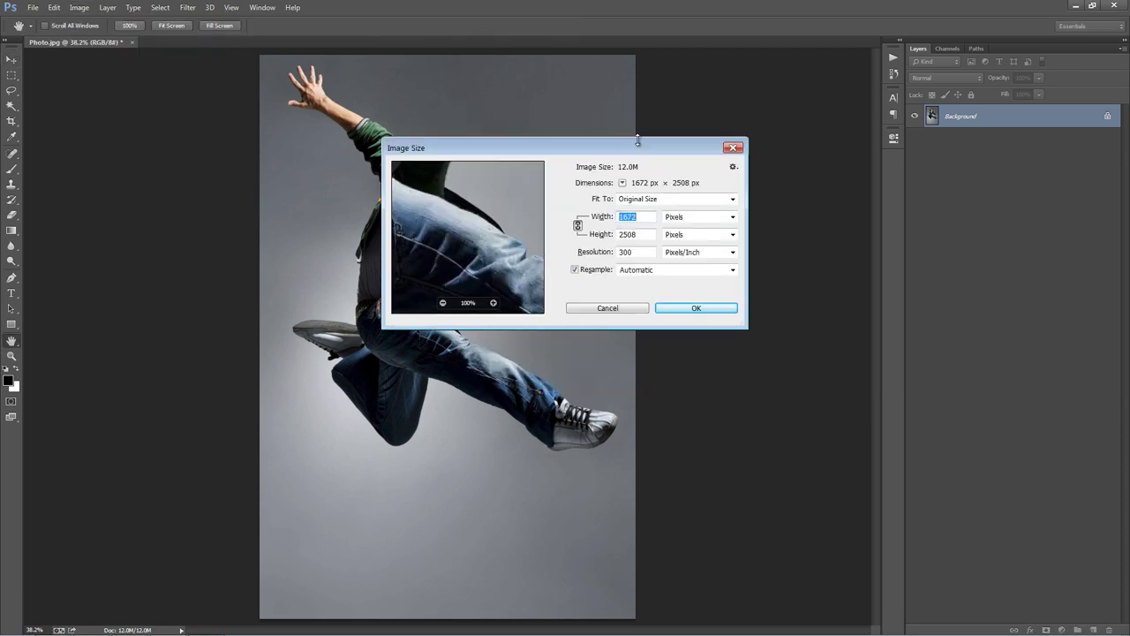
pyautogui.click(645, 218)
pyautogui.moveTo(646, 218); pyautogui.dragTo(604, 239)
pyautogui.click(650, 236)
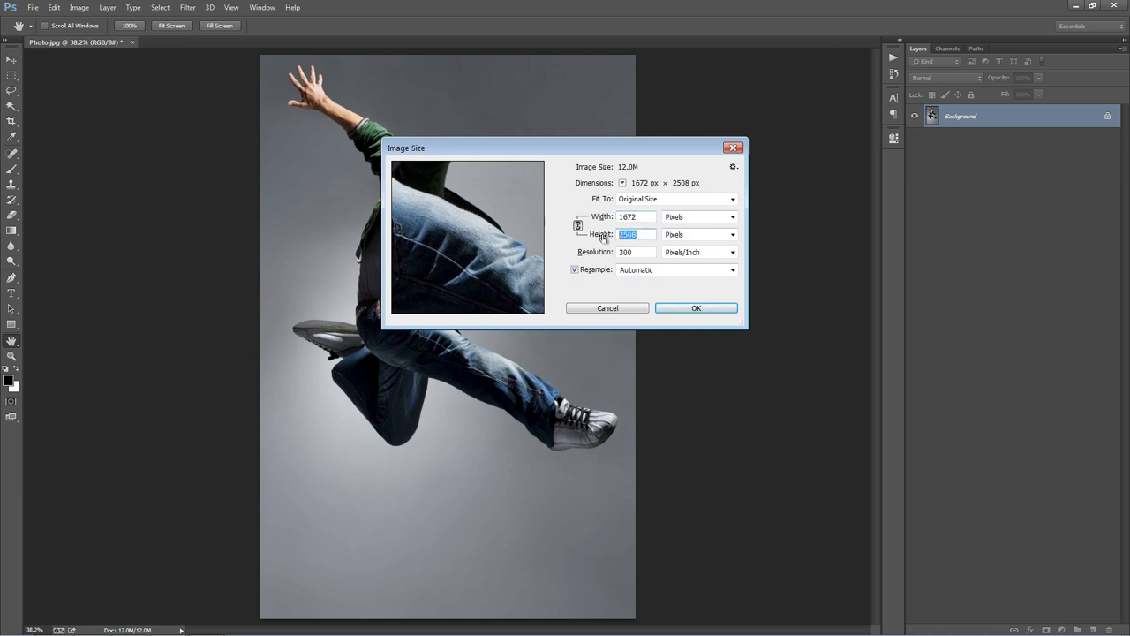
pyautogui.click(629, 309)
pyautogui.press('v')
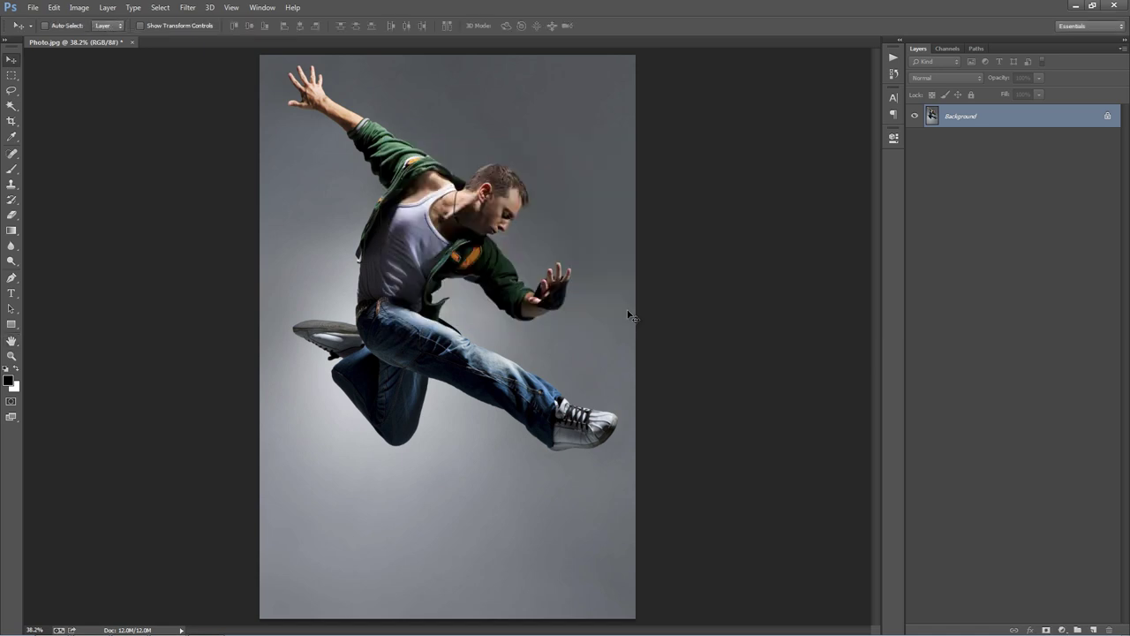
# Create a new empty layer named 'brush'
pyautogui.hotkey('ctrl', 'shift', 'n')
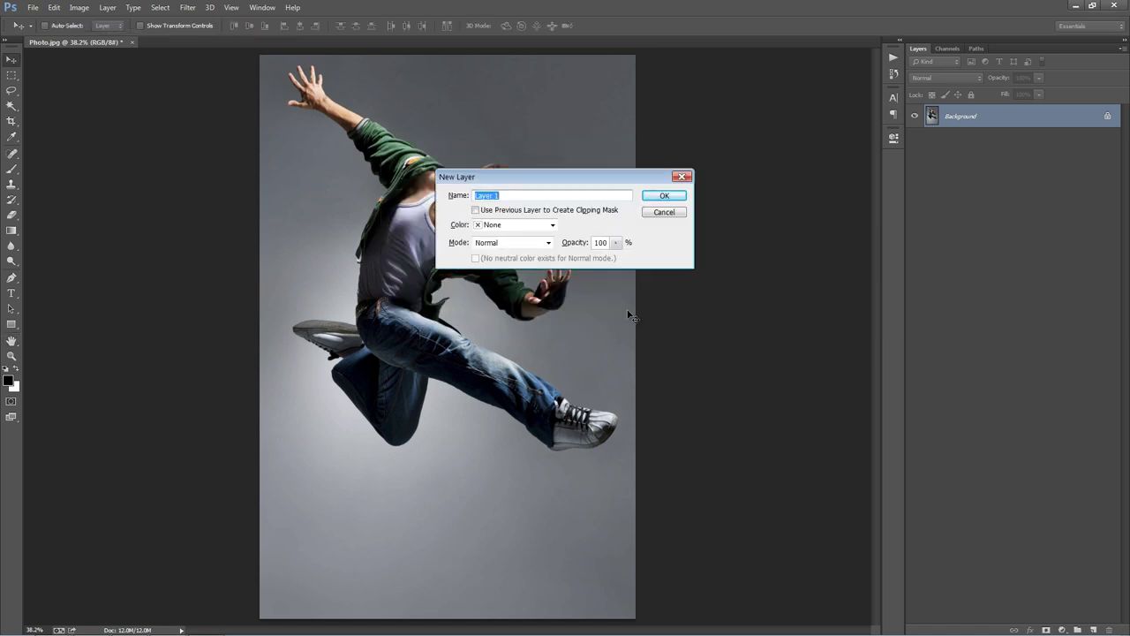
pyautogui.write('brush')
pyautogui.doubleClick(486, 195)
pyautogui.moveTo(526, 195); pyautogui.dragTo(424, 196)
pyautogui.click(495, 196)
pyautogui.click(676, 194)
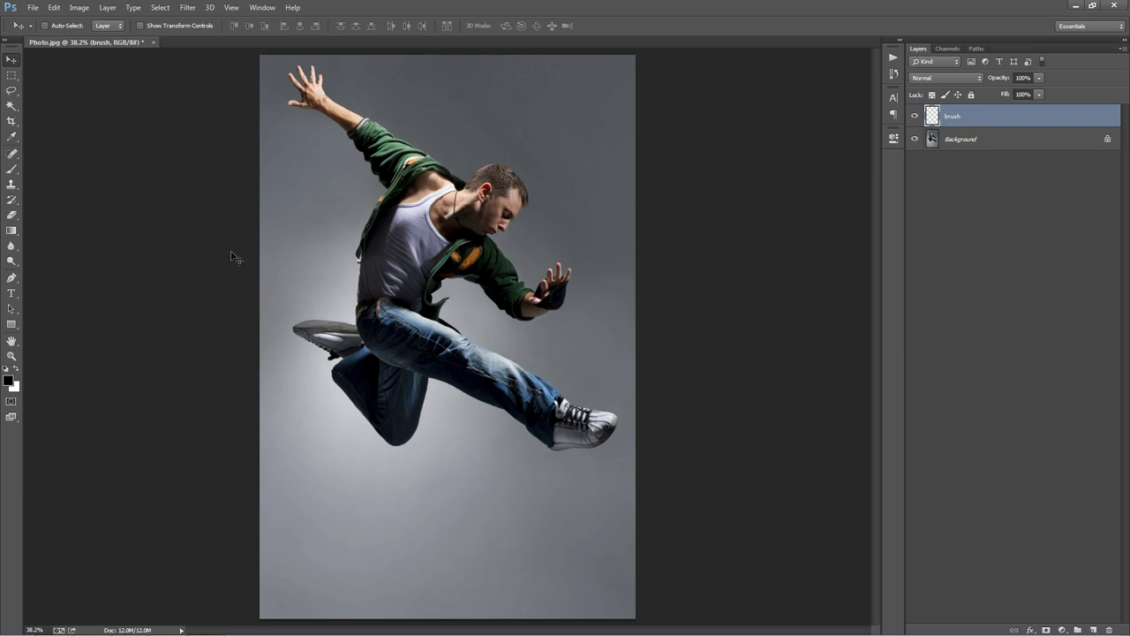
# Set the foreground colour to bright red
pyautogui.click(8, 381)
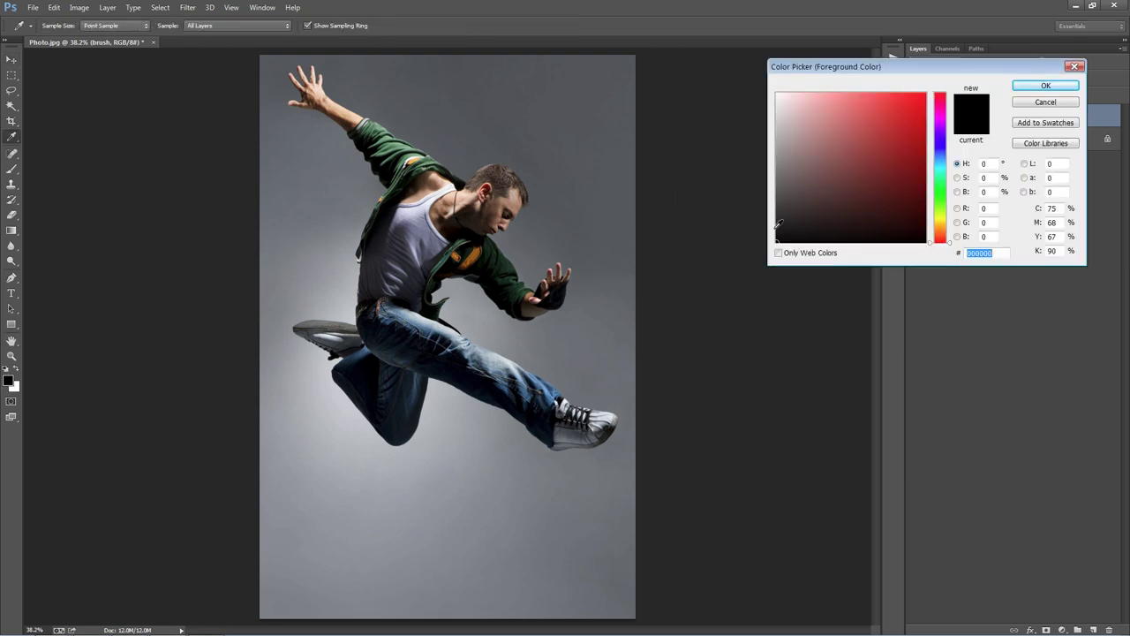
pyautogui.moveTo(834, 181); pyautogui.dragTo(1076, 88)
pyautogui.click(1073, 86)
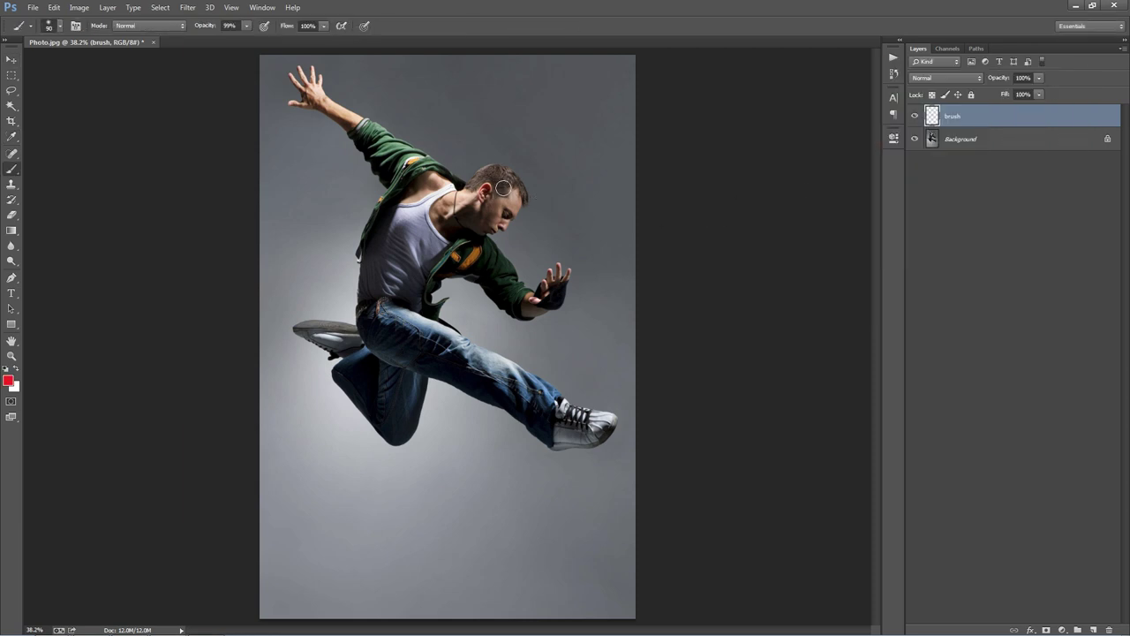
# Paint red over the dancer's face, chin, hairline and left side of the head, resizing the brush
pyautogui.press('[')
pyautogui.moveTo(498, 188)
pyautogui.mouseDown()
pyautogui.moveTo(485, 205)
pyautogui.moveTo(514, 196)
pyautogui.mouseUp()
pyautogui.press(']')
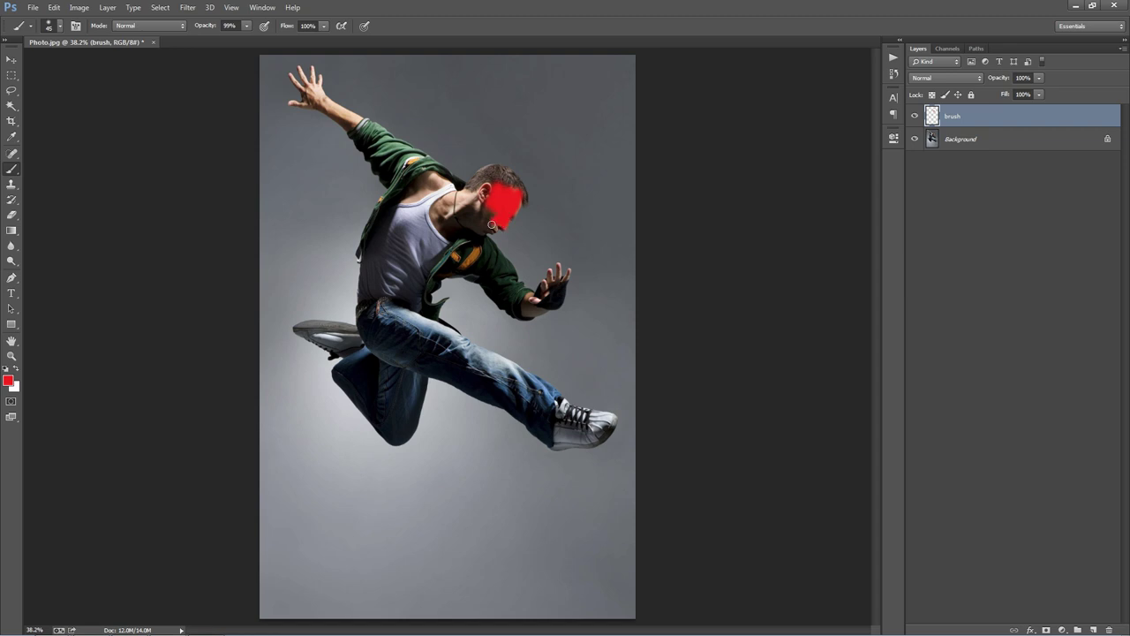
pyautogui.moveTo(494, 227); pyautogui.dragTo(490, 210)
pyautogui.press(']')
pyautogui.moveTo(518, 196); pyautogui.dragTo(512, 191)
pyautogui.moveTo(499, 215)
pyautogui.mouseDown()
pyautogui.moveTo(479, 226)
pyautogui.moveTo(497, 198)
pyautogui.moveTo(433, 185)
pyautogui.moveTo(477, 199)
pyautogui.moveTo(372, 144)
pyautogui.moveTo(425, 170)
pyautogui.moveTo(365, 124)
pyautogui.moveTo(450, 203)
pyautogui.moveTo(427, 183)
pyautogui.moveTo(397, 196)
pyautogui.moveTo(410, 165)
pyautogui.moveTo(381, 213)
pyautogui.moveTo(498, 253)
pyautogui.moveTo(484, 221)
pyautogui.moveTo(476, 254)
pyautogui.moveTo(475, 241)
pyautogui.moveTo(455, 261)
pyautogui.moveTo(462, 244)
pyautogui.moveTo(455, 257)
pyautogui.moveTo(479, 258)
pyautogui.moveTo(482, 240)
pyautogui.moveTo(515, 284)
pyautogui.moveTo(499, 285)
pyautogui.moveTo(509, 307)
pyautogui.moveTo(494, 280)
pyautogui.moveTo(432, 238)
pyautogui.moveTo(407, 314)
pyautogui.moveTo(388, 309)
pyautogui.moveTo(521, 379)
pyautogui.mouseUp()
# Paint red down the shin to the shoe, along the raised arm, hip and torso edge
pyautogui.press(']')
pyautogui.press('[')
pyautogui.press('[')
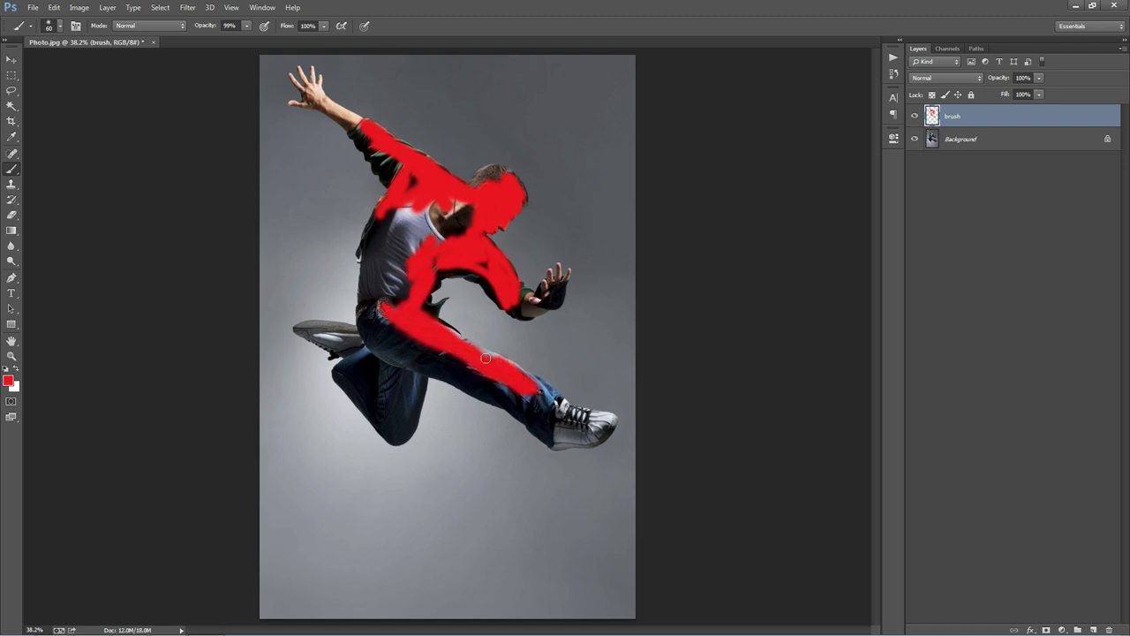
pyautogui.moveTo(452, 336)
pyautogui.mouseDown()
pyautogui.moveTo(528, 383)
pyautogui.moveTo(556, 417)
pyautogui.moveTo(521, 374)
pyautogui.moveTo(561, 413)
pyautogui.moveTo(549, 400)
pyautogui.moveTo(569, 431)
pyautogui.moveTo(560, 444)
pyautogui.moveTo(593, 439)
pyautogui.moveTo(572, 434)
pyautogui.moveTo(569, 411)
pyautogui.moveTo(592, 415)
pyautogui.moveTo(598, 433)
pyautogui.moveTo(611, 421)
pyautogui.mouseUp()
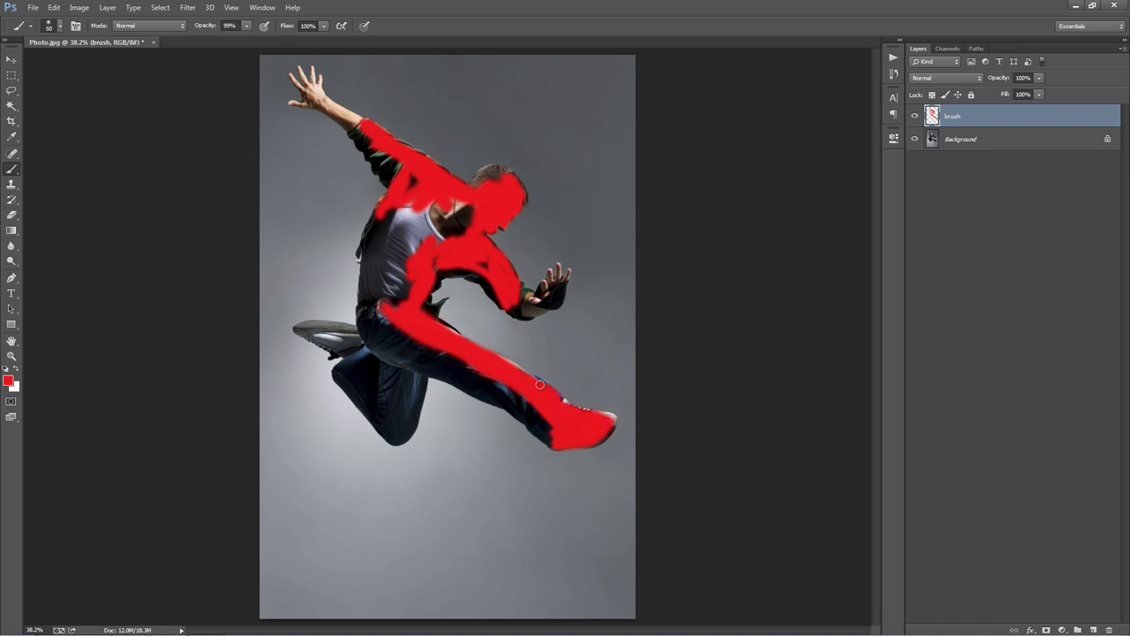
pyautogui.moveTo(383, 160)
pyautogui.mouseDown()
pyautogui.moveTo(344, 117)
pyautogui.moveTo(384, 157)
pyautogui.mouseUp()
pyautogui.moveTo(411, 304); pyautogui.dragTo(391, 298)
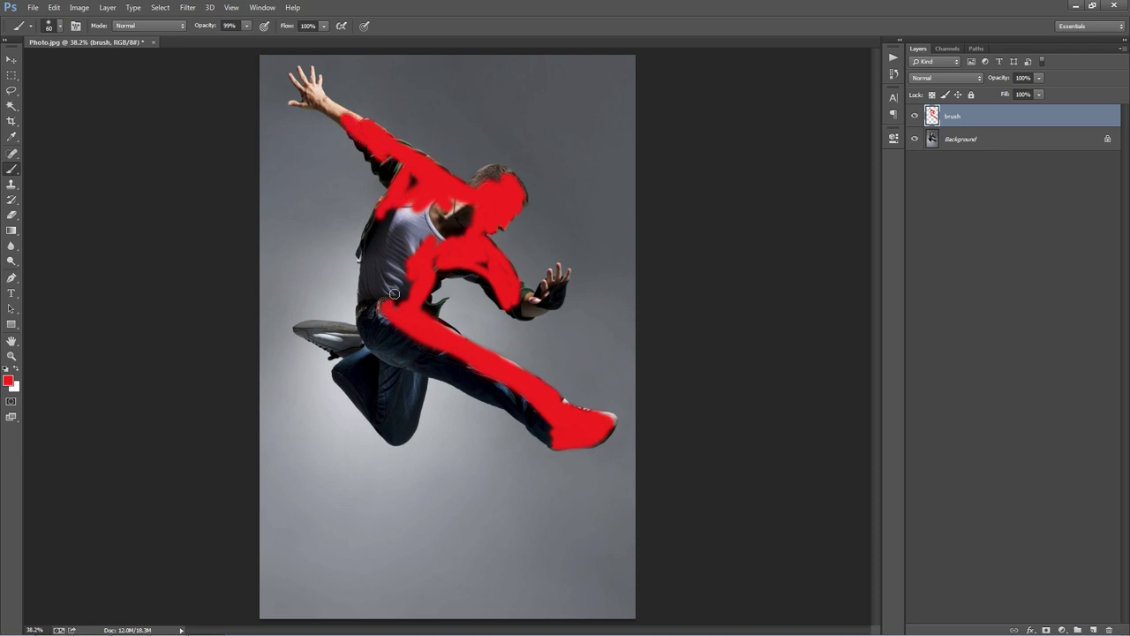
pyautogui.moveTo(378, 218); pyautogui.dragTo(412, 217)
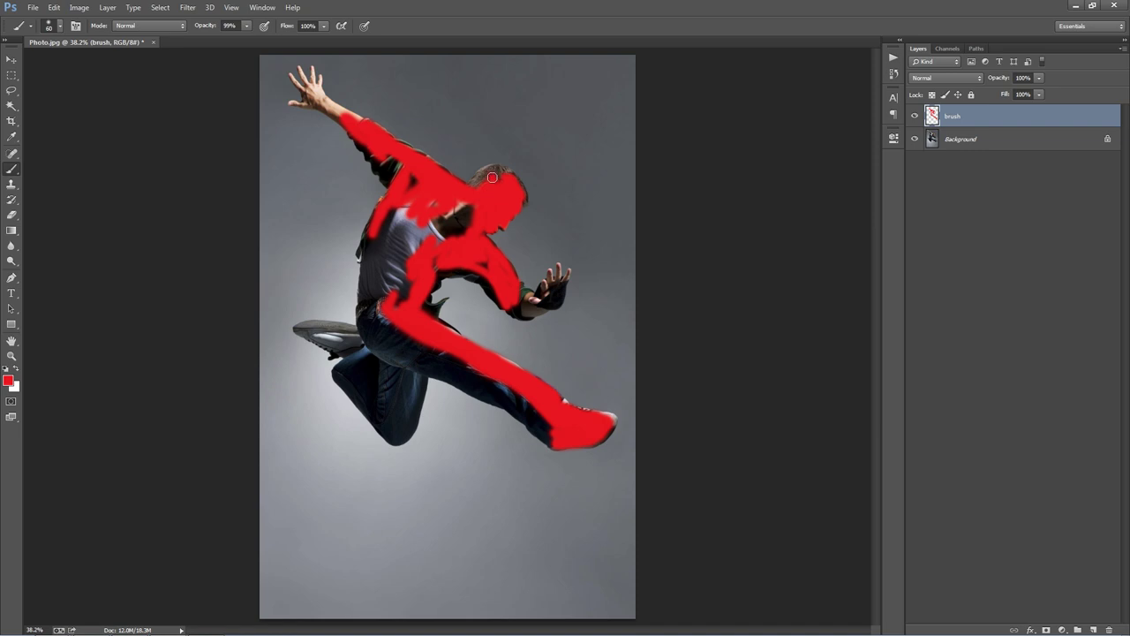
pyautogui.press('v')
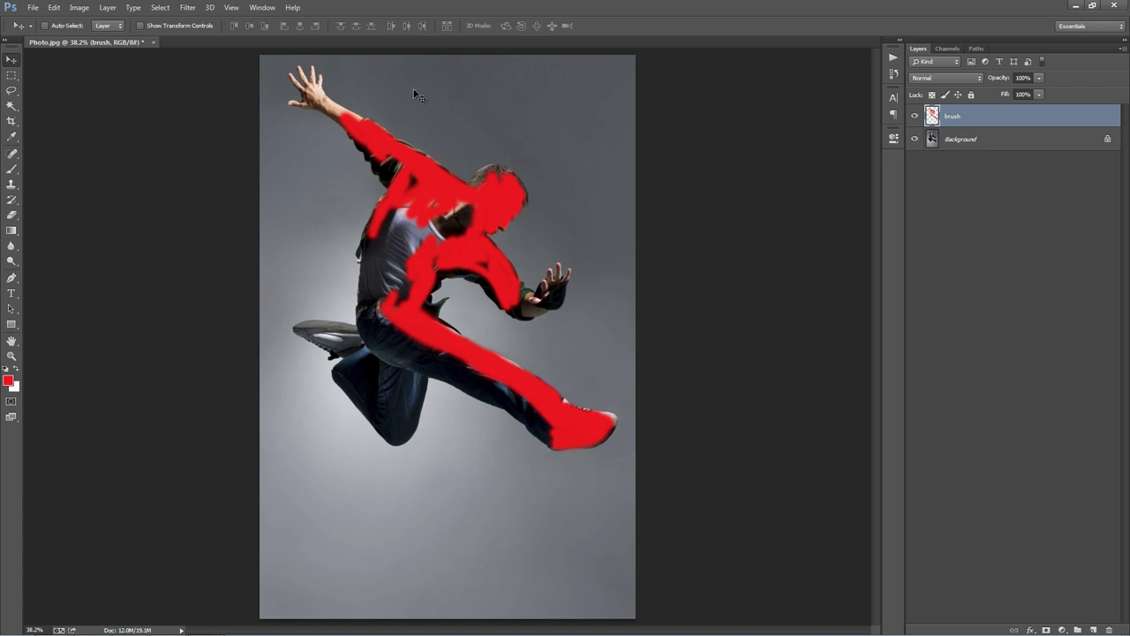
# Show the Actions panel and delete both old Liquify action sets
pyautogui.click(261, 8)
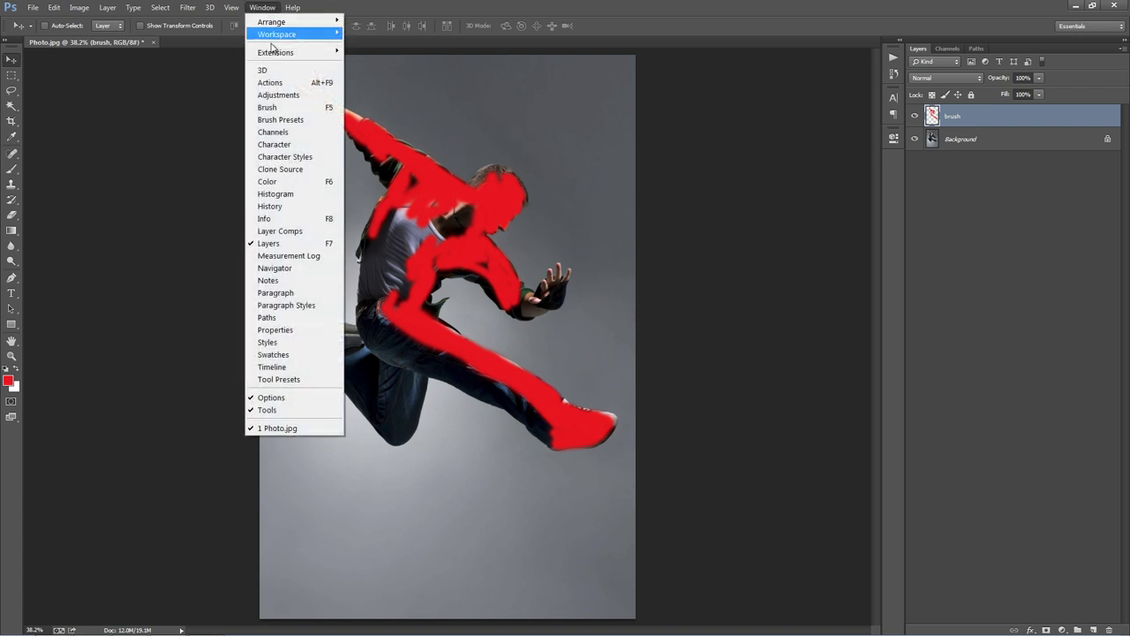
pyautogui.click(284, 84)
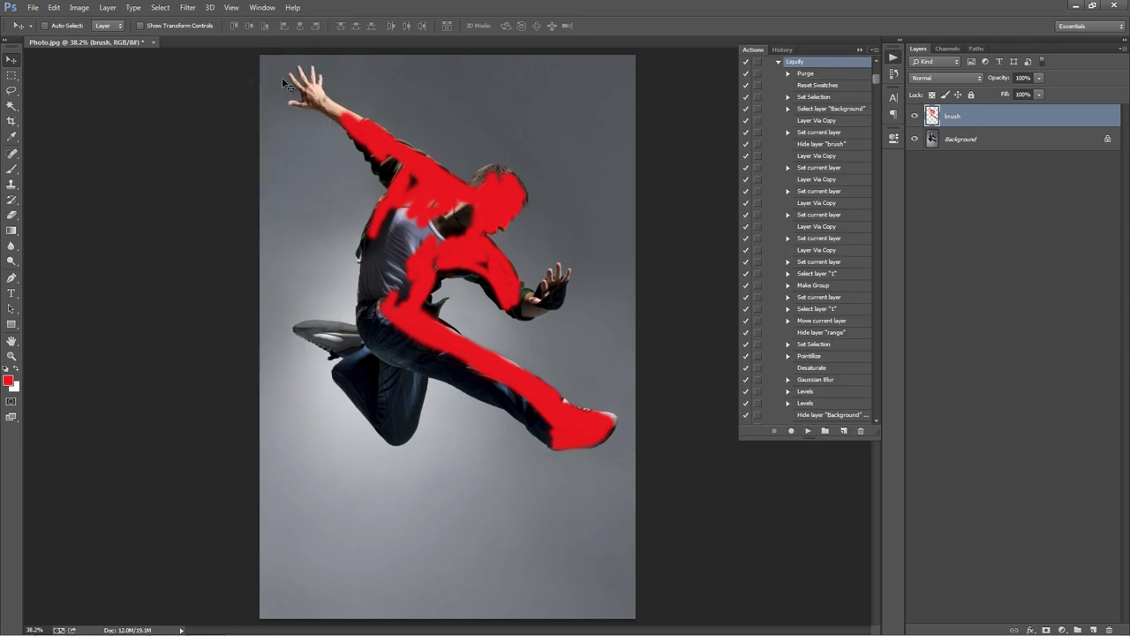
pyautogui.click(779, 62)
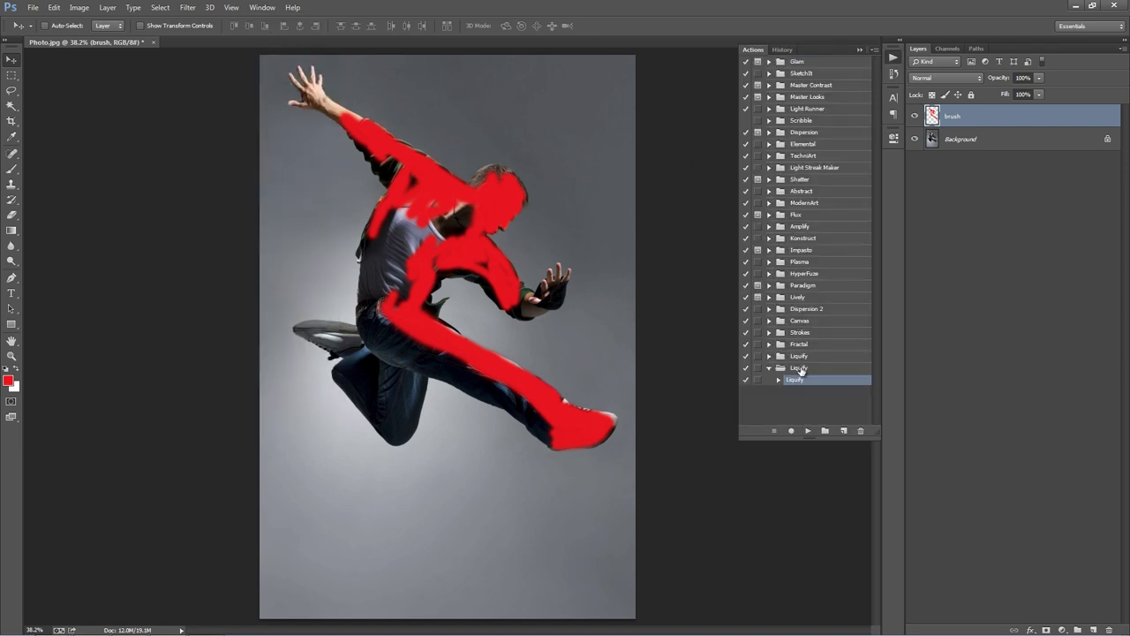
pyautogui.click(769, 367)
pyautogui.click(811, 371)
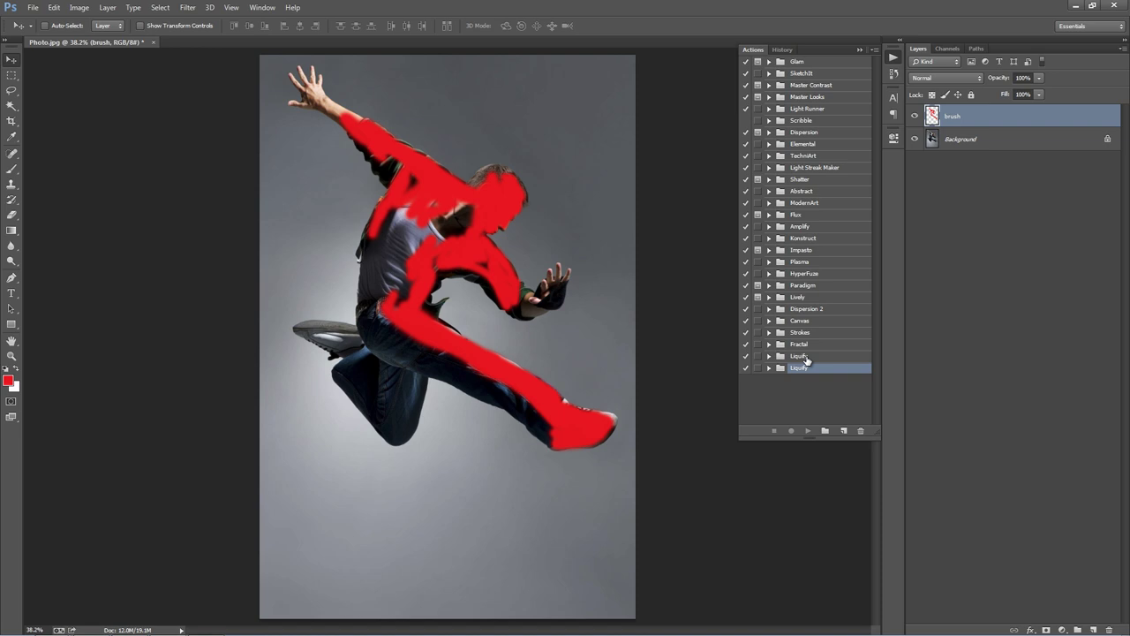
pyautogui.keyDown('shift'); pyautogui.click(804, 356); pyautogui.keyUp('shift')
pyautogui.click(862, 432)
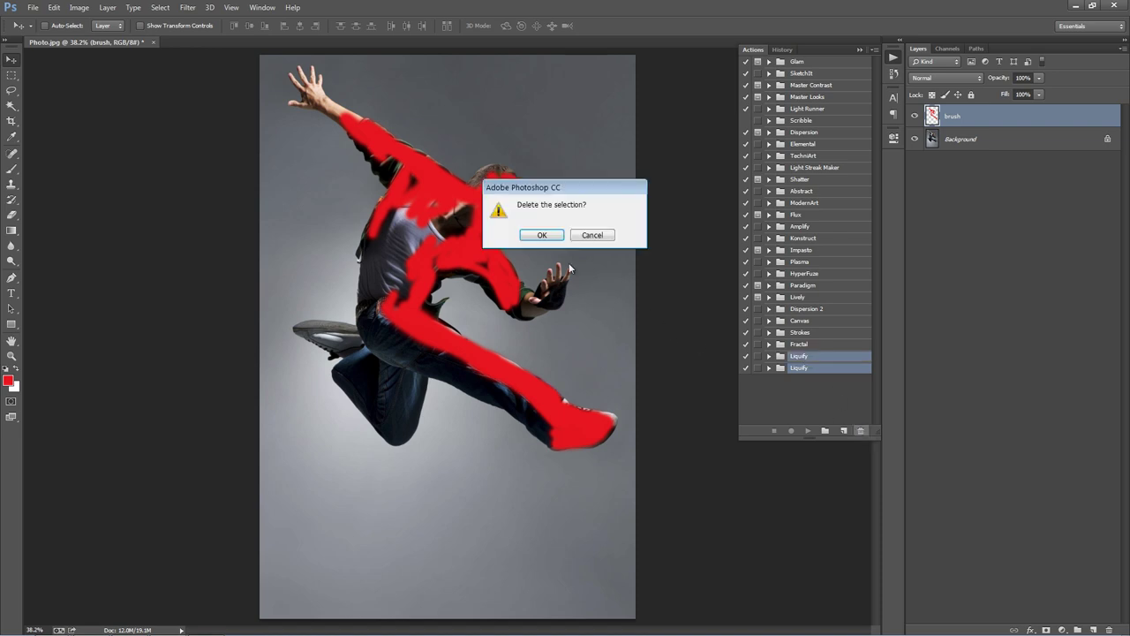
pyautogui.click(548, 243)
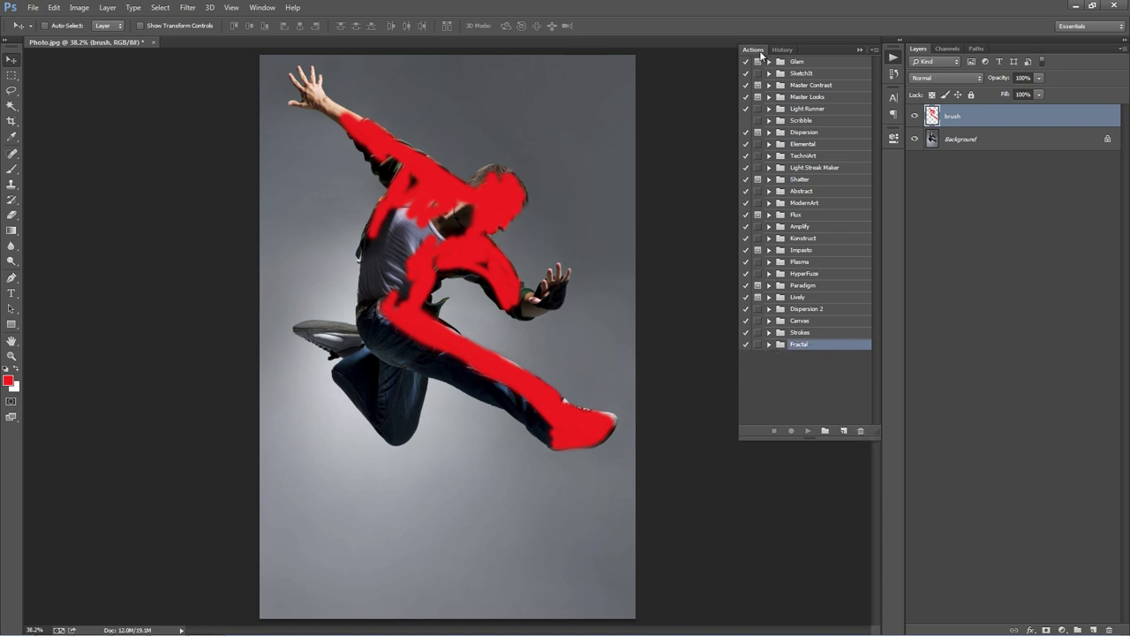
# Load the liquify.atn action set and select its Liquify action
pyautogui.click(873, 51)
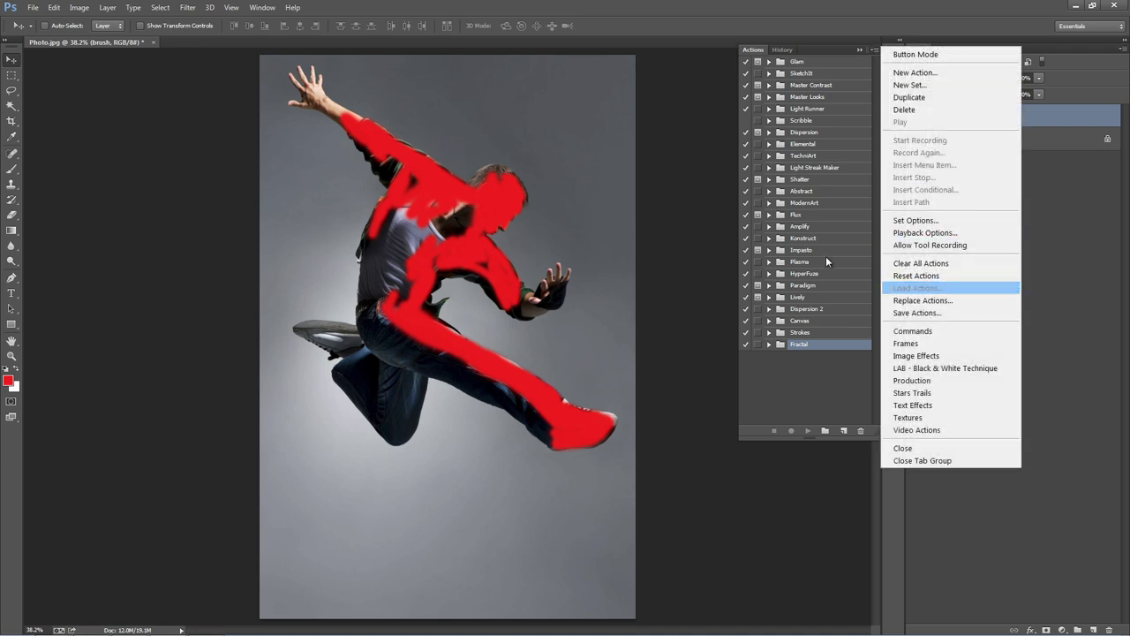
pyautogui.click(945, 291)
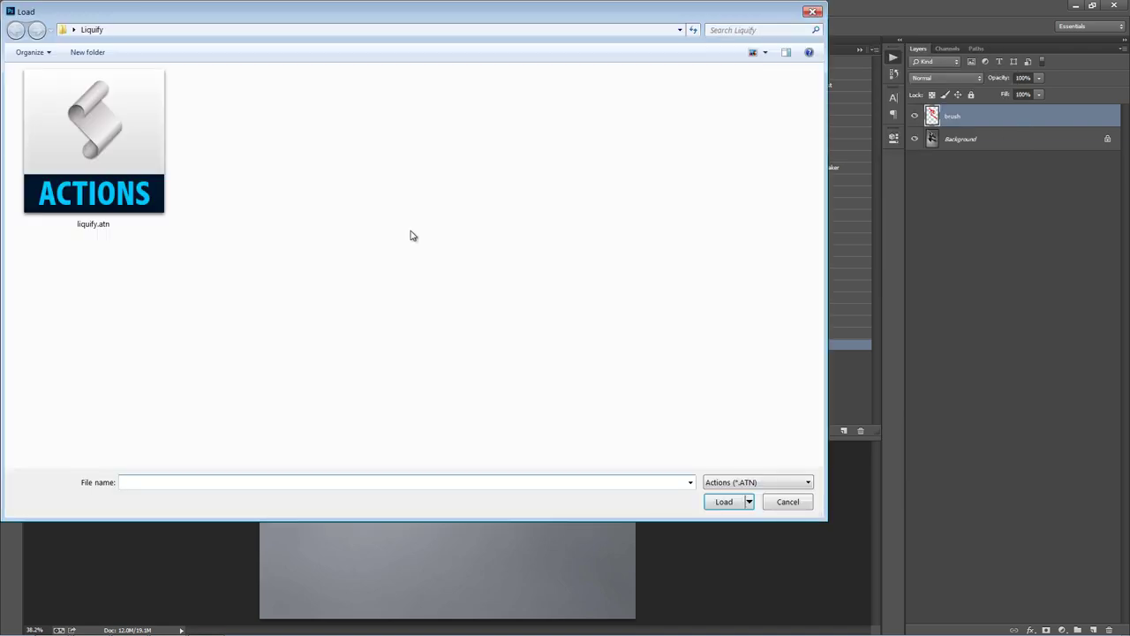
pyautogui.doubleClick(87, 158)
pyautogui.click(810, 367)
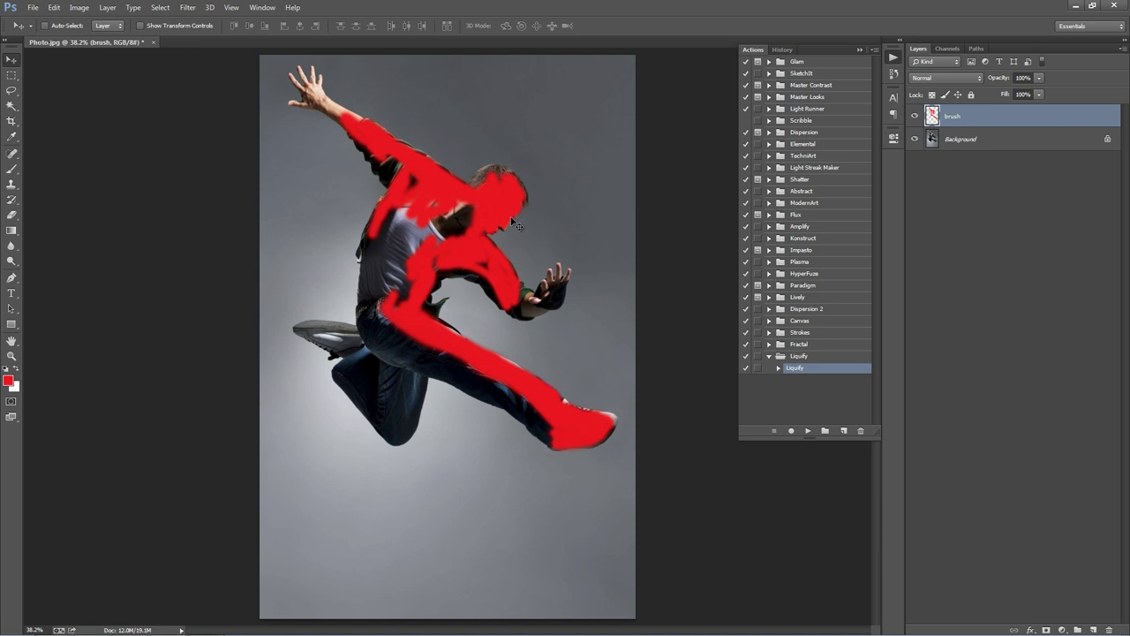
# Play the Liquify action, then collapse and expand the resulting Liquify group to review its layers
pyautogui.click(807, 432)
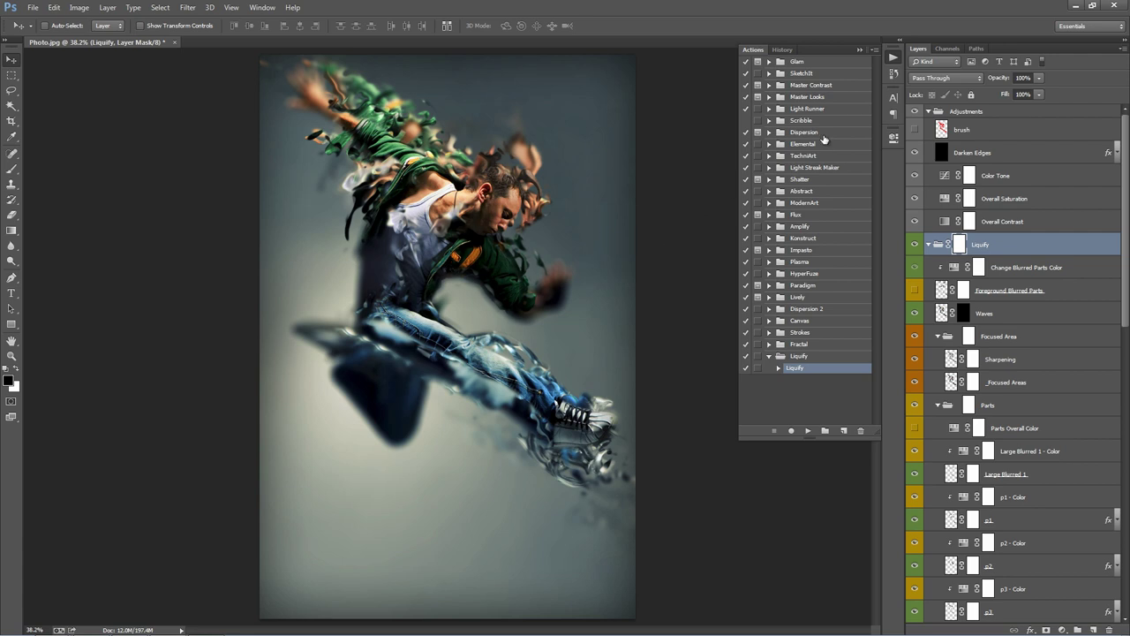
pyautogui.click(861, 48)
pyautogui.click(1037, 247)
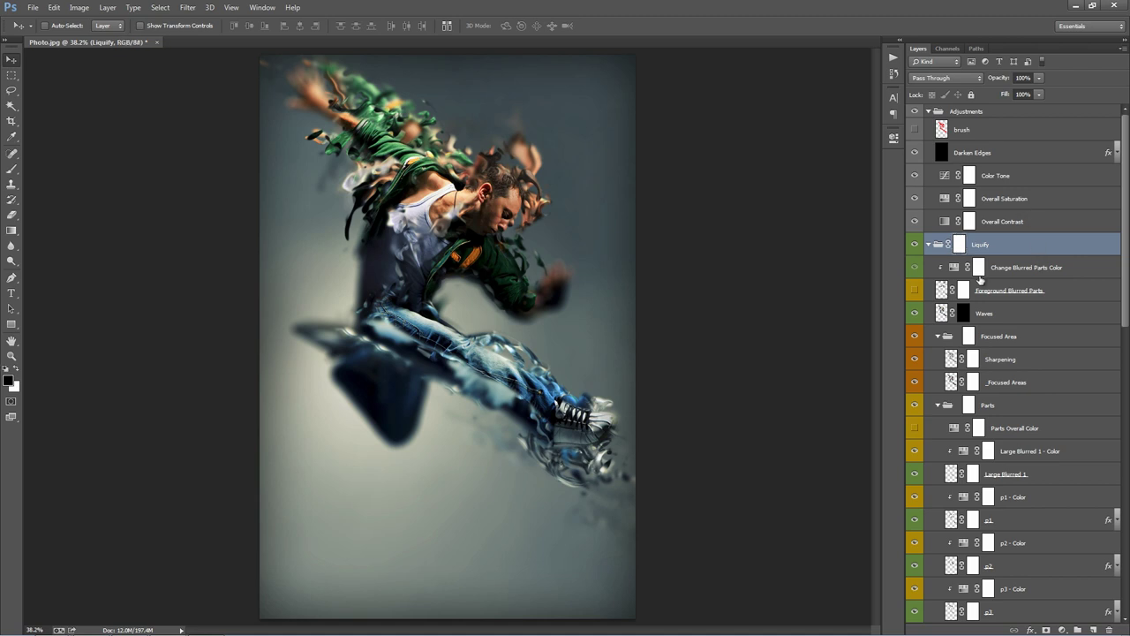
pyautogui.moveTo(1123, 174)
pyautogui.mouseDown()
pyautogui.moveTo(1123, 481)
pyautogui.moveTo(1123, 174)
pyautogui.mouseUp()
pyautogui.click(929, 244)
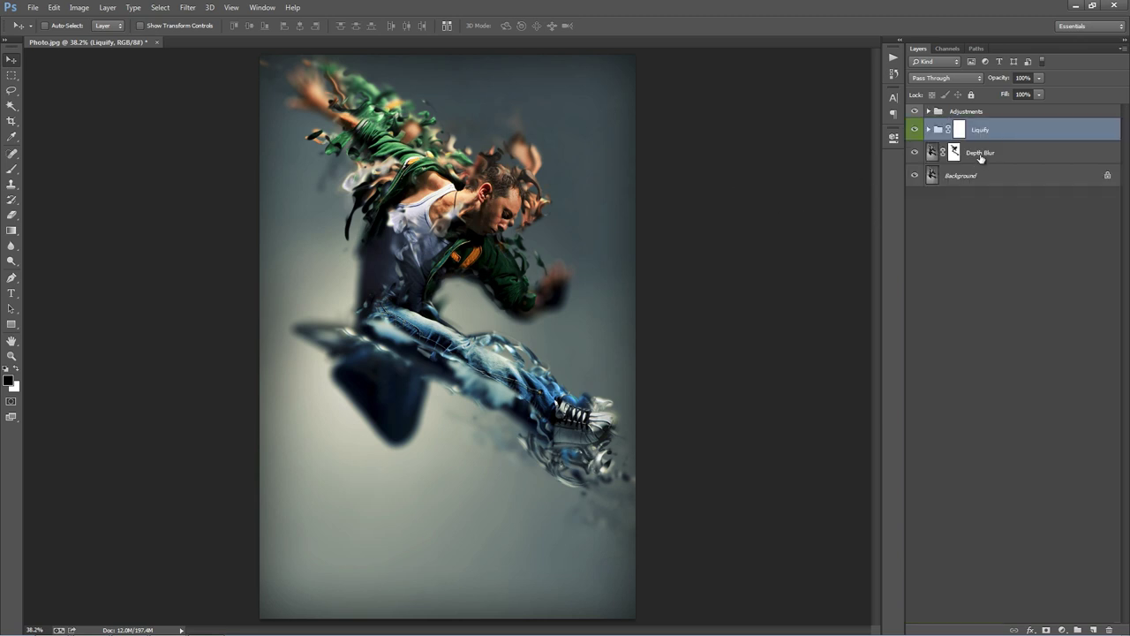
pyautogui.click(929, 130)
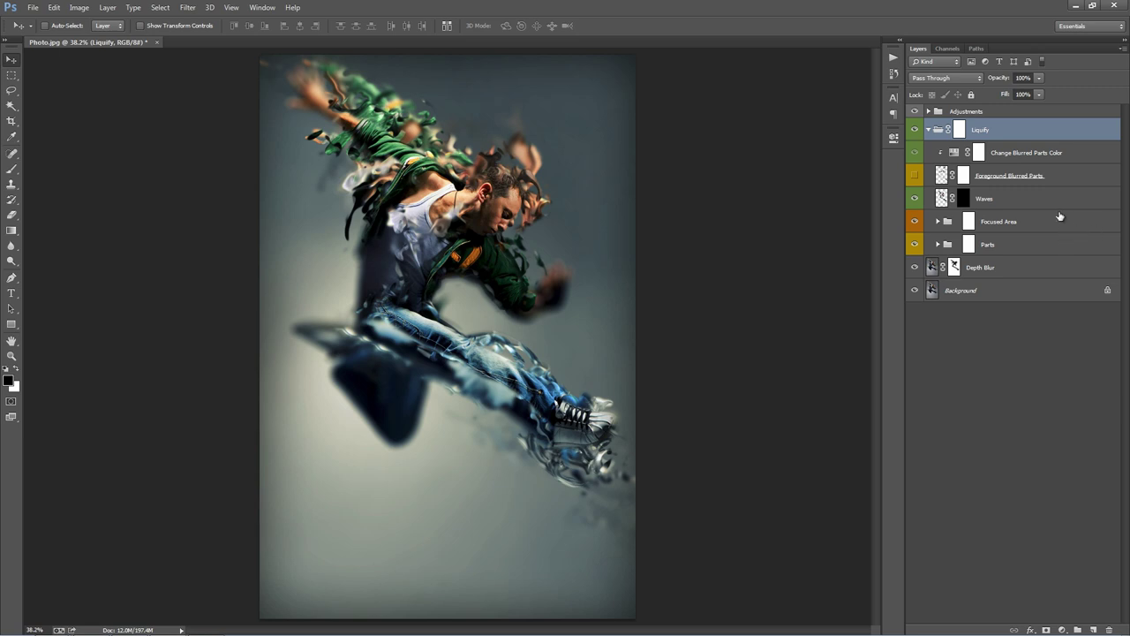
# Hide the Liquify group and toggle the Depth Blur layer off and on to compare
pyautogui.click(929, 129)
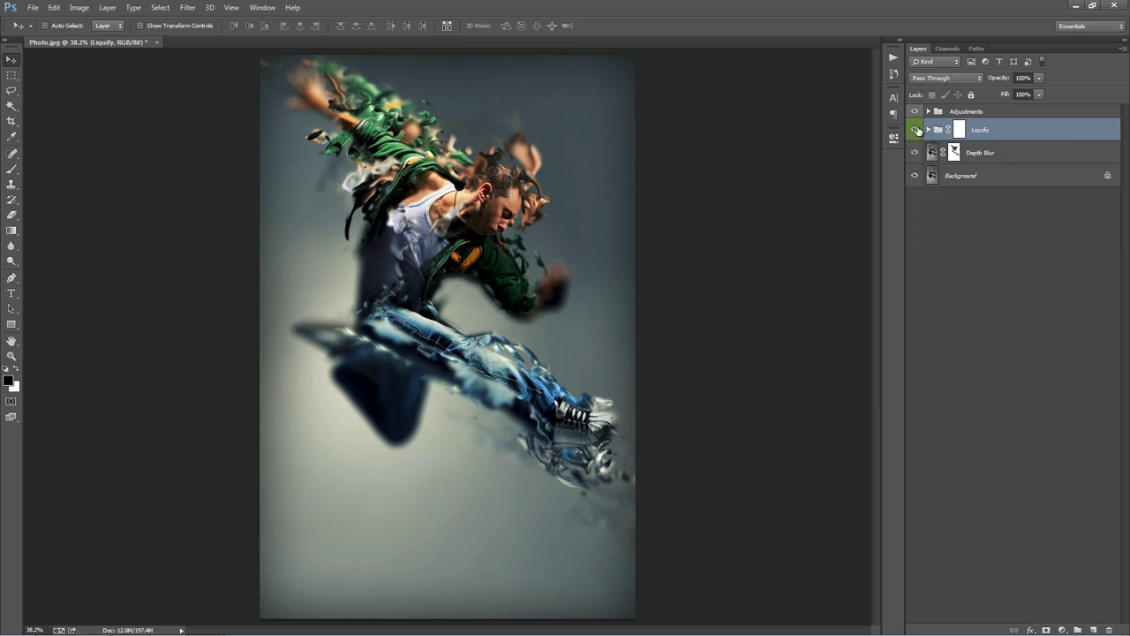
pyautogui.click(916, 130)
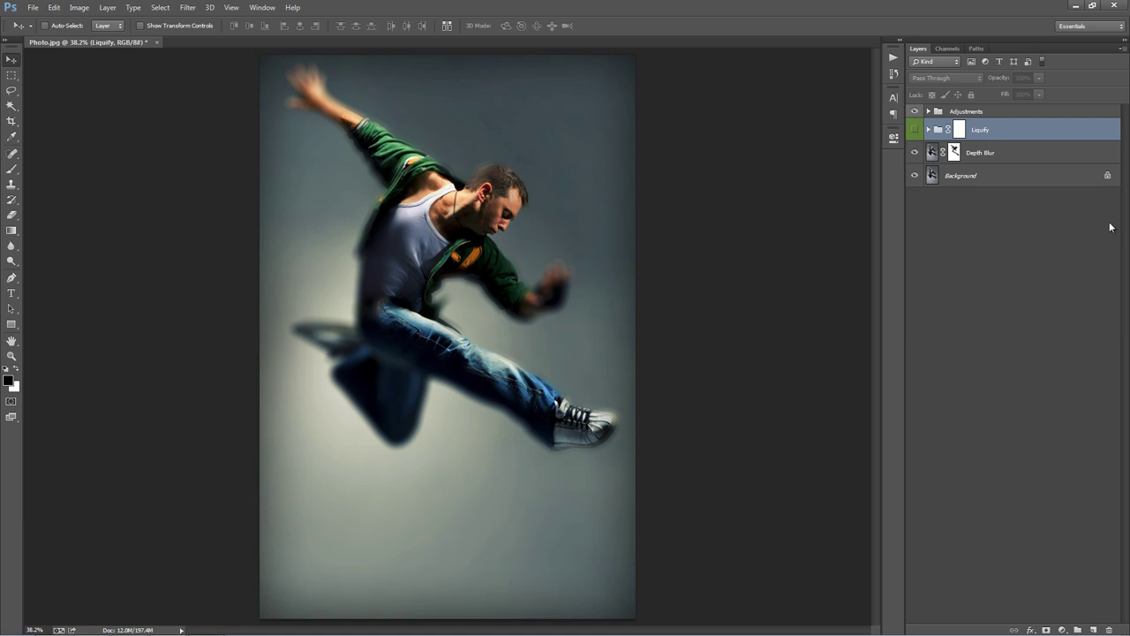
pyautogui.click(1017, 155)
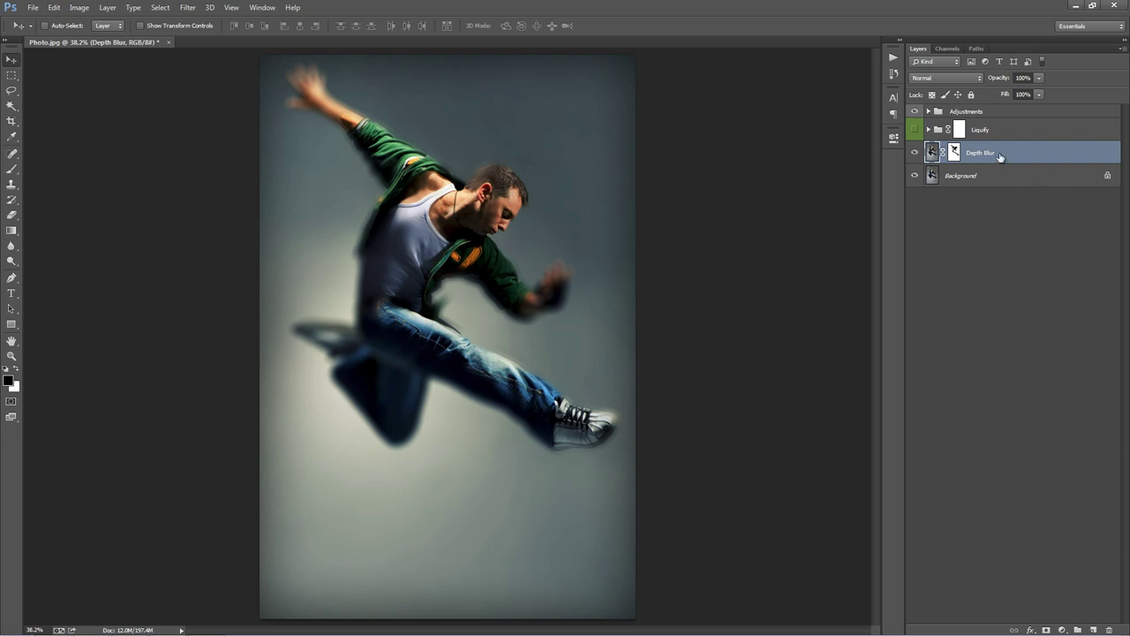
pyautogui.click(915, 152)
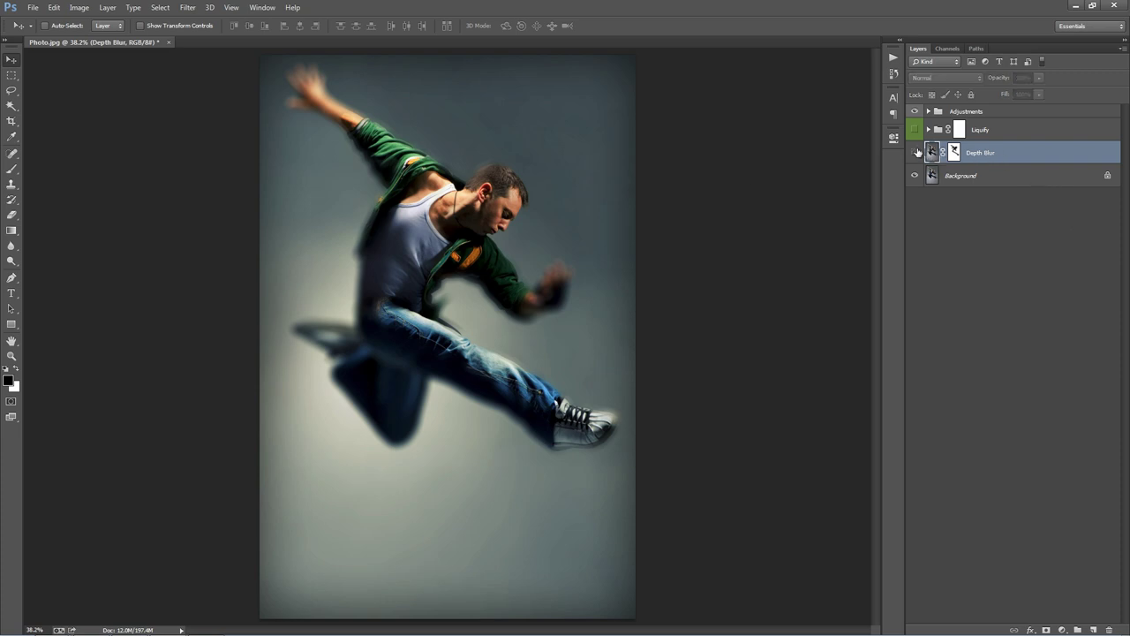
pyautogui.click(915, 152)
pyautogui.click(915, 152)
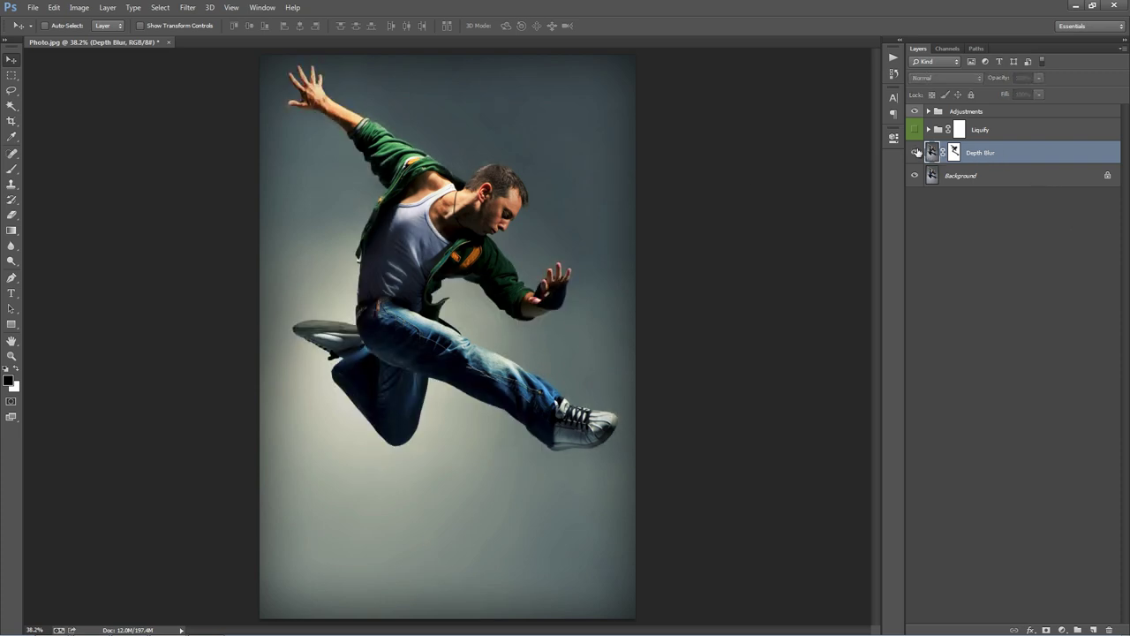
pyautogui.click(916, 151)
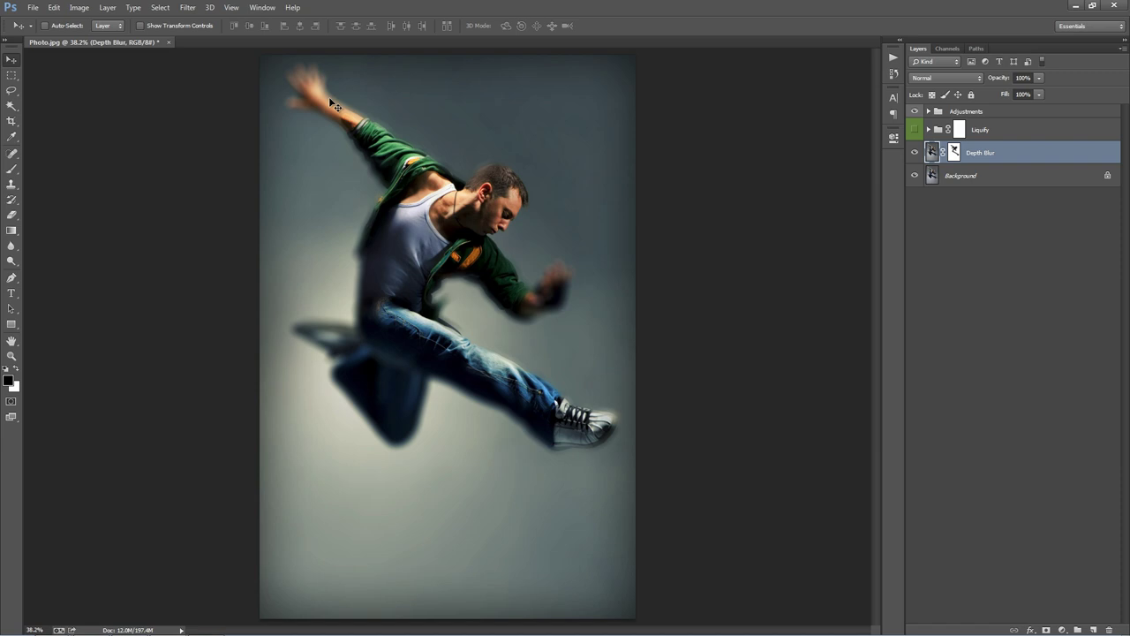
# Paint black on the Depth Blur mask over both hands, then white to re-blur the raised hand
pyautogui.click(954, 153)
pyautogui.press('b')
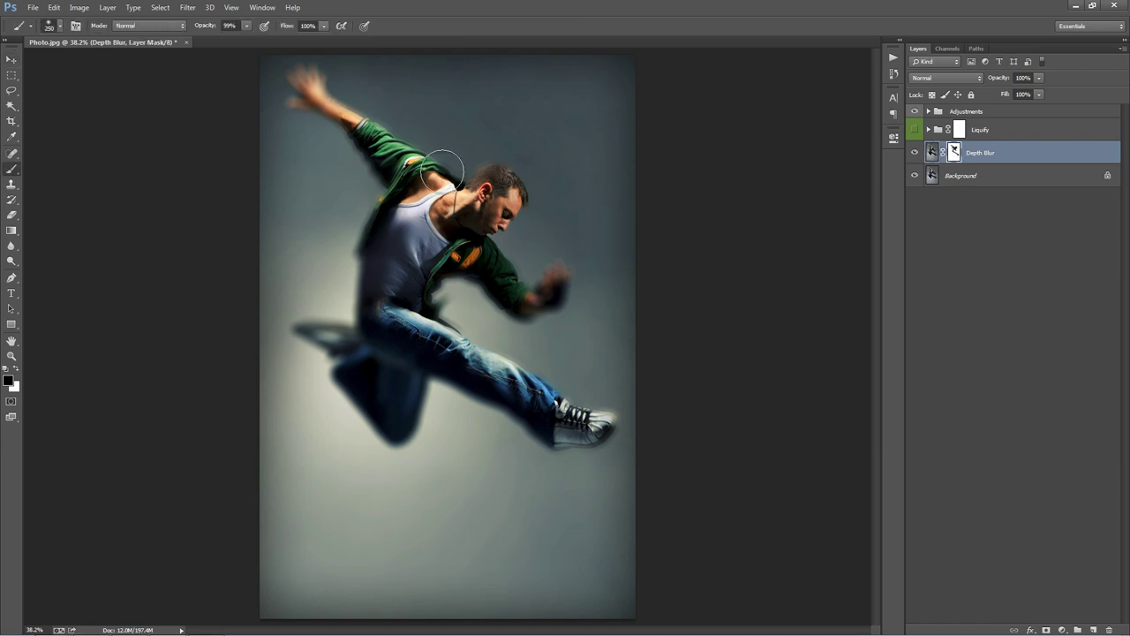
pyautogui.moveTo(341, 113)
pyautogui.mouseDown()
pyautogui.moveTo(299, 75)
pyautogui.moveTo(308, 101)
pyautogui.mouseUp()
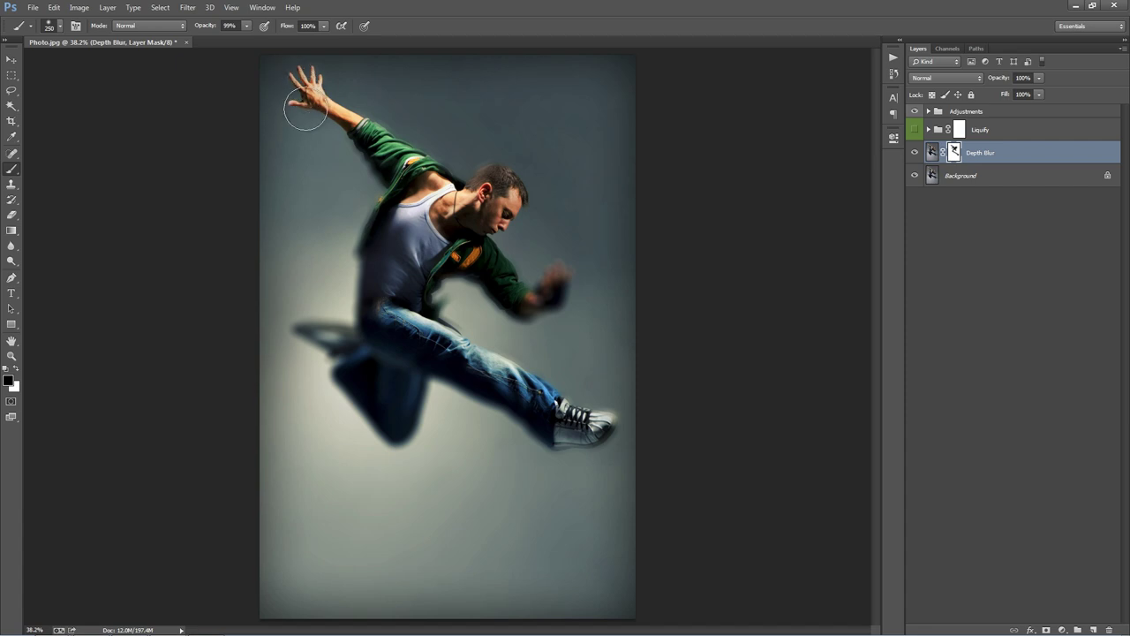
pyautogui.moveTo(586, 298)
pyautogui.mouseDown()
pyautogui.moveTo(558, 268)
pyautogui.moveTo(560, 308)
pyautogui.moveTo(555, 295)
pyautogui.moveTo(512, 311)
pyautogui.mouseUp()
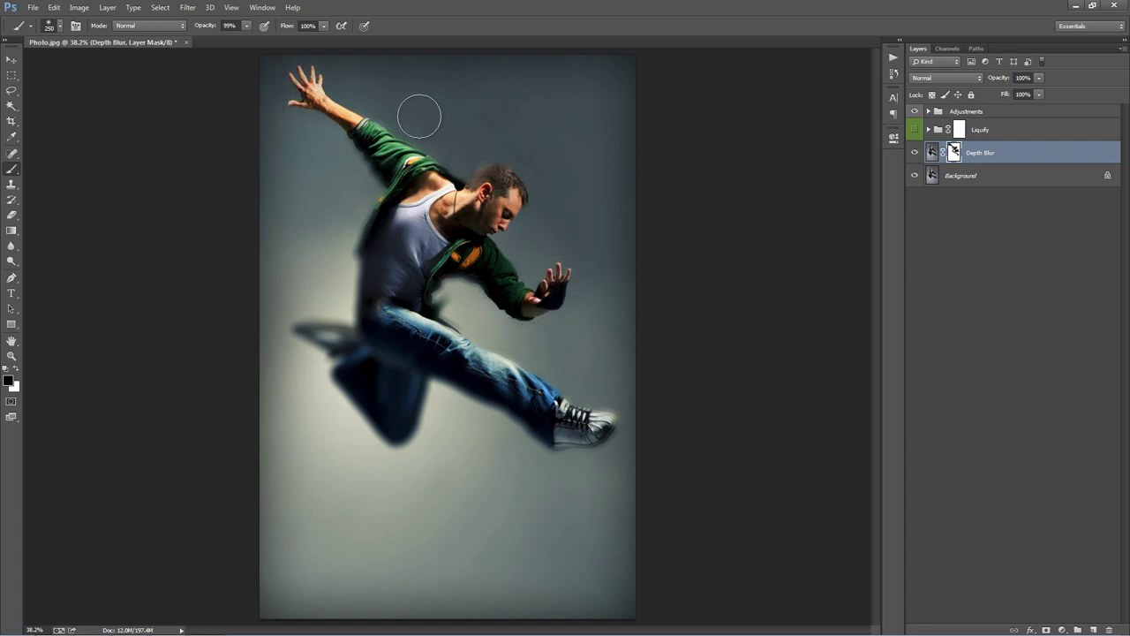
pyautogui.press('x')
pyautogui.moveTo(298, 76); pyautogui.dragTo(364, 124)
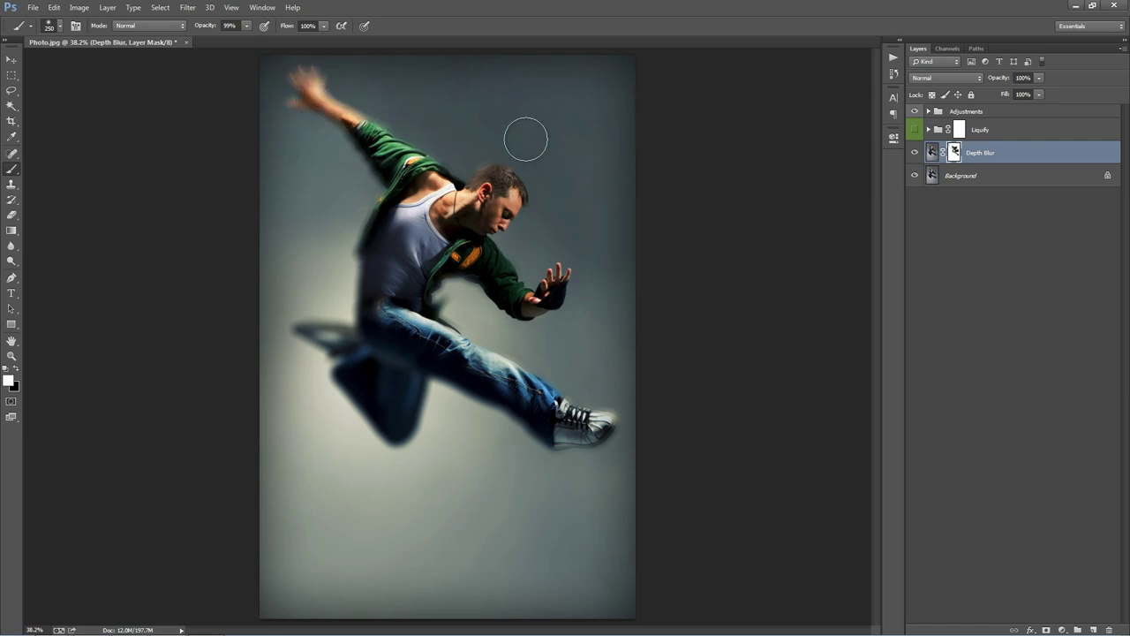
pyautogui.press('v')
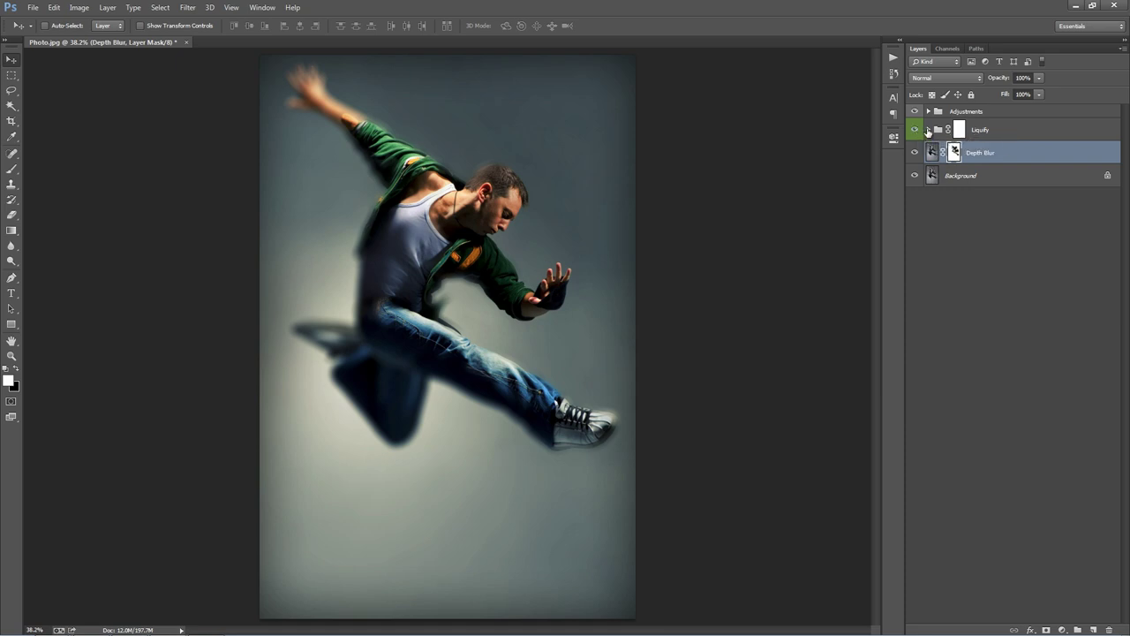
# Show the Liquify group again, expand Parts, and nudge the p1 fragment layer slightly
pyautogui.click(929, 129)
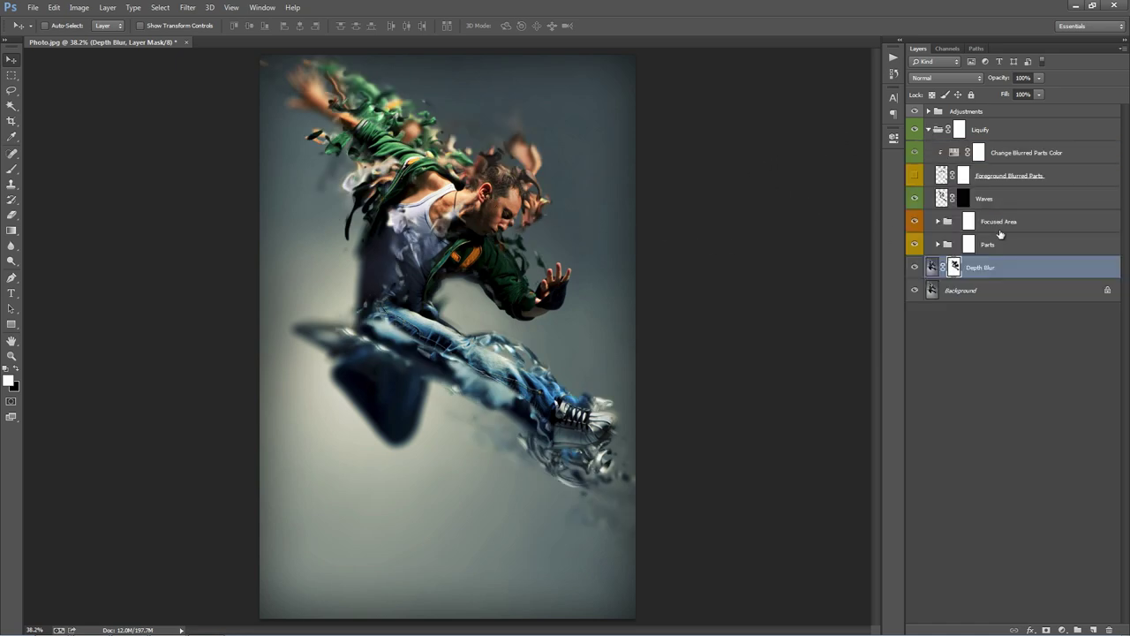
pyautogui.click(937, 244)
pyautogui.click(1042, 248)
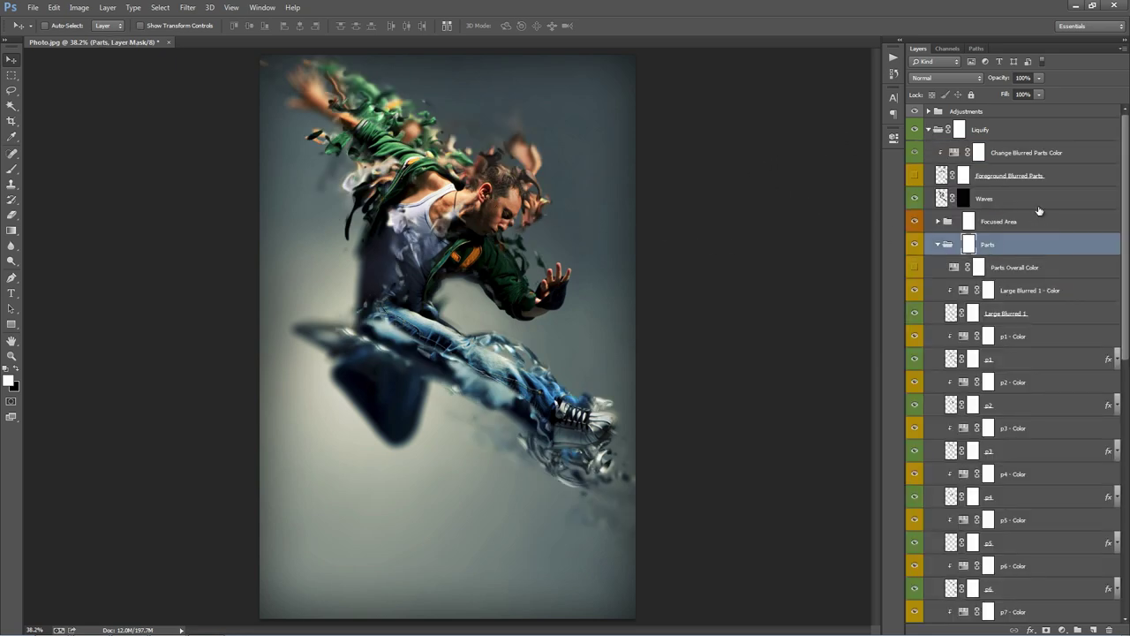
pyautogui.click(1028, 359)
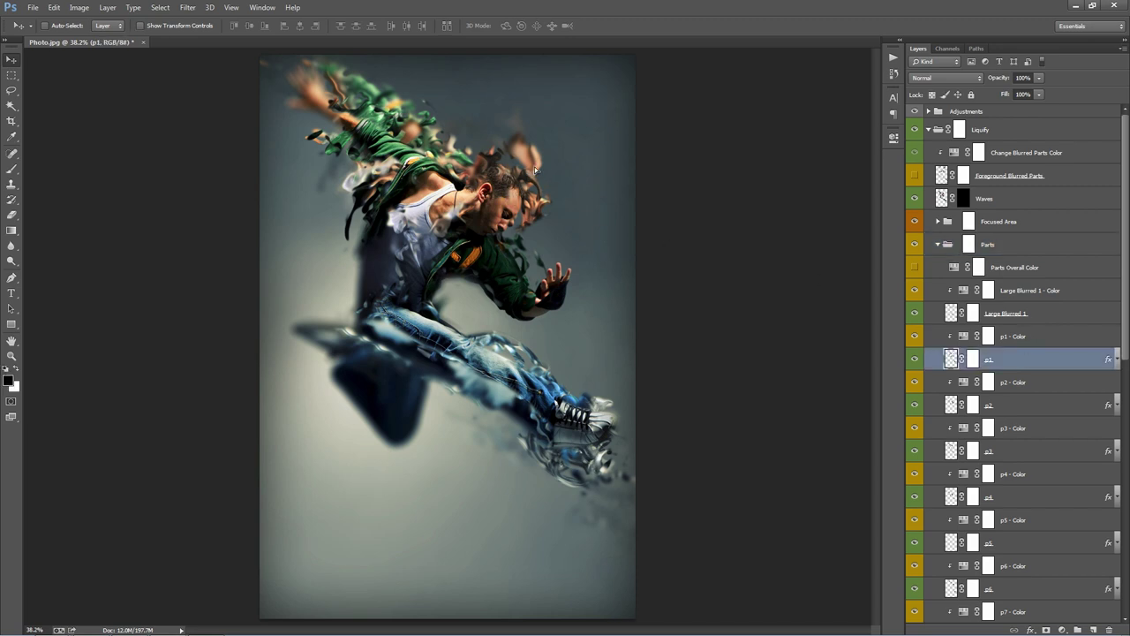
pyautogui.moveTo(535, 168)
pyautogui.mouseDown()
pyautogui.moveTo(549, 165)
pyautogui.moveTo(529, 170)
pyautogui.moveTo(539, 173)
pyautogui.mouseUp()
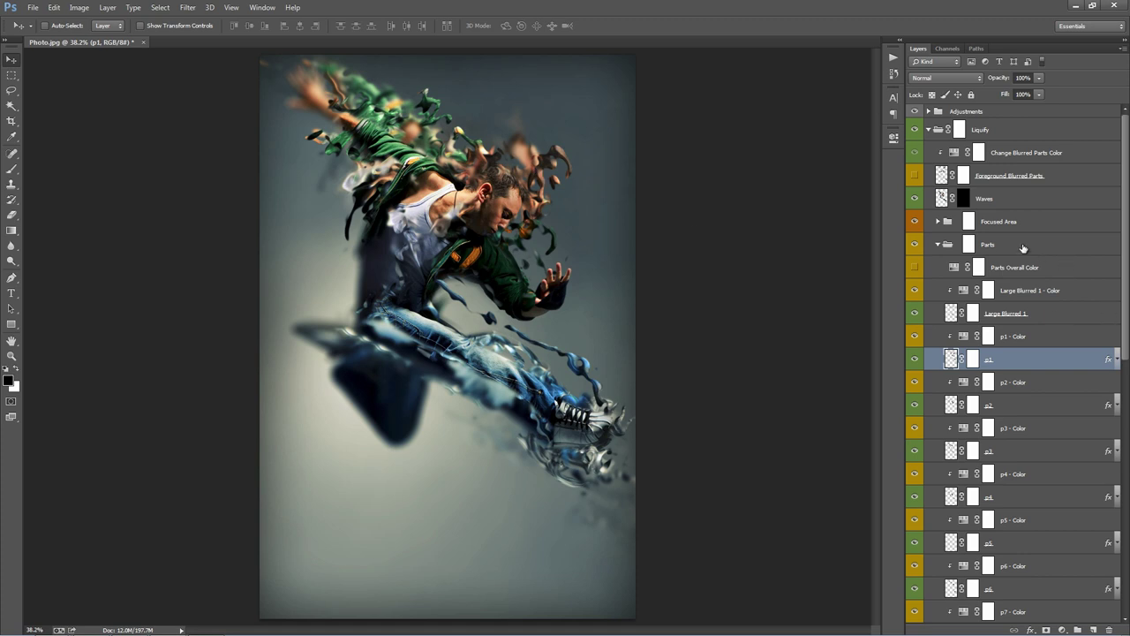
# Switch between the p1 and p2 fragment layers in the Parts group, ending on p1
pyautogui.click(1005, 252)
pyautogui.scroll(-2, 1012, 294)
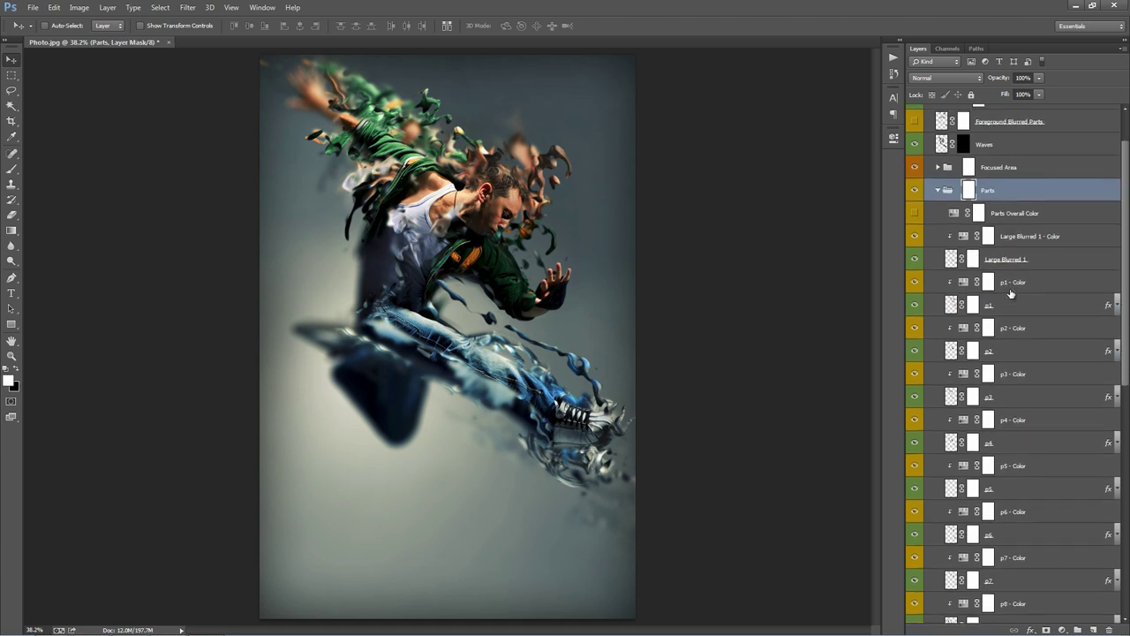
pyautogui.click(1015, 309)
pyautogui.click(1023, 350)
pyautogui.click(1020, 309)
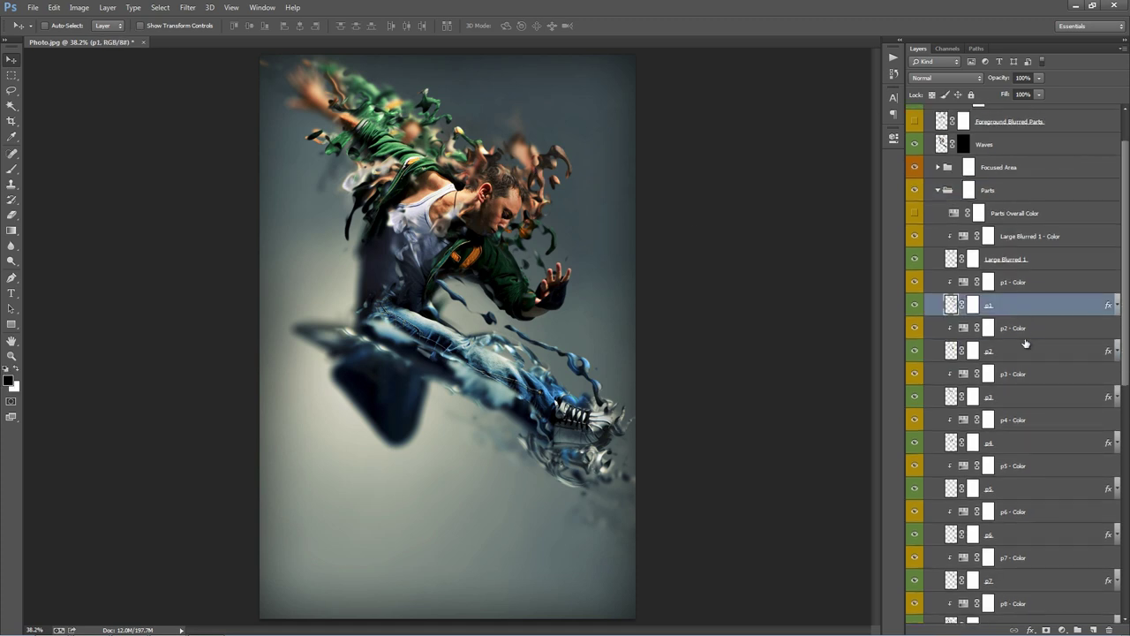
pyautogui.click(1026, 346)
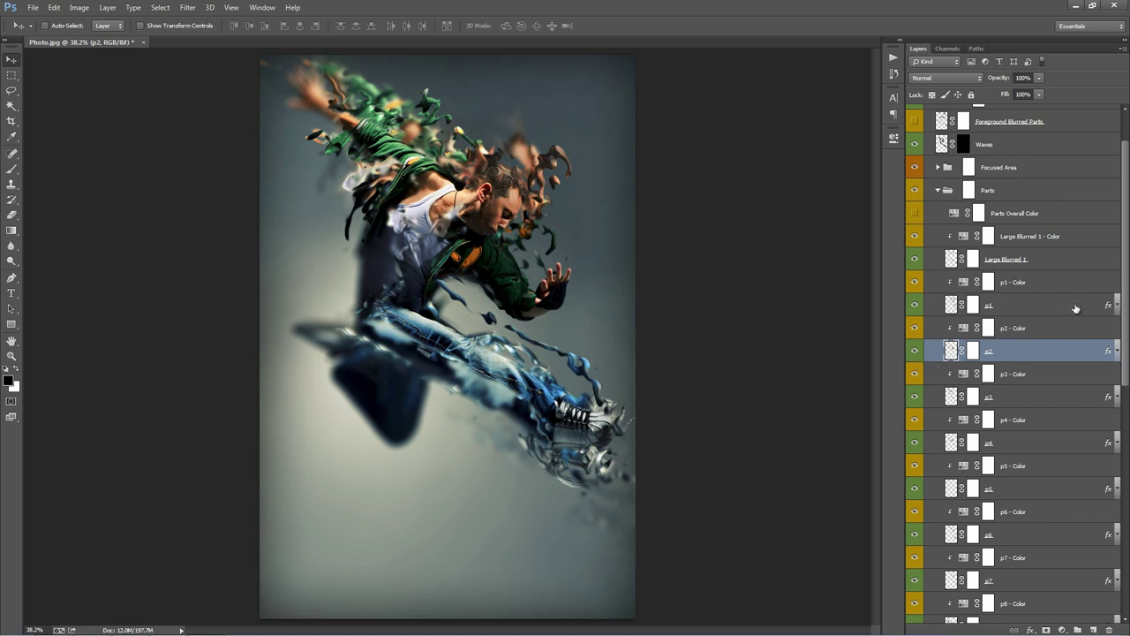
pyautogui.click(1110, 309)
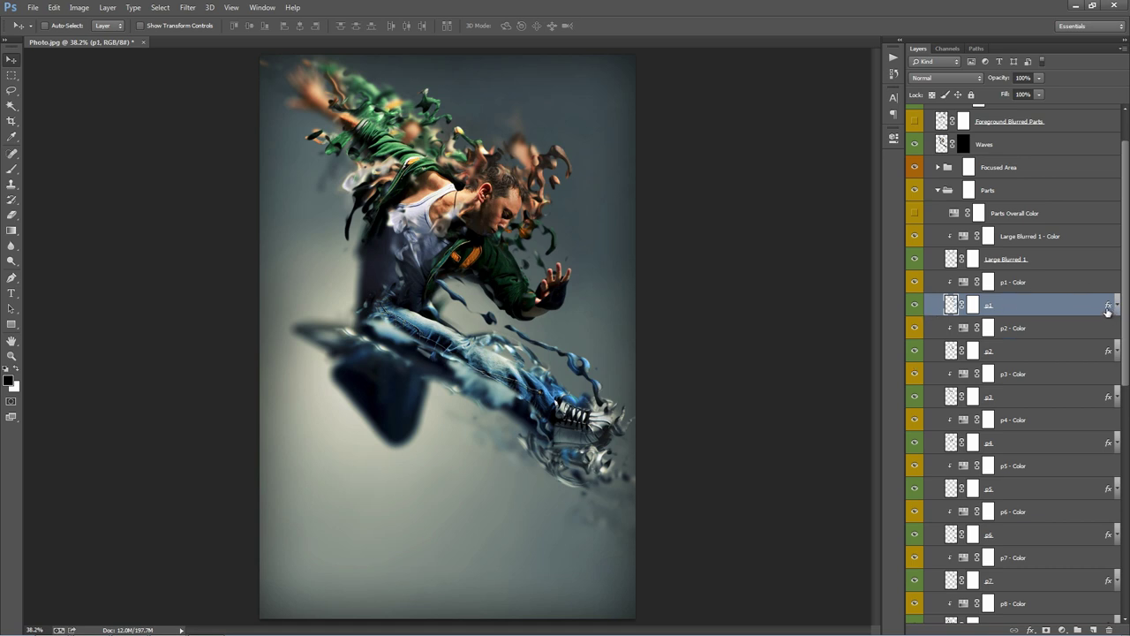
pyautogui.rightClick(1108, 307)
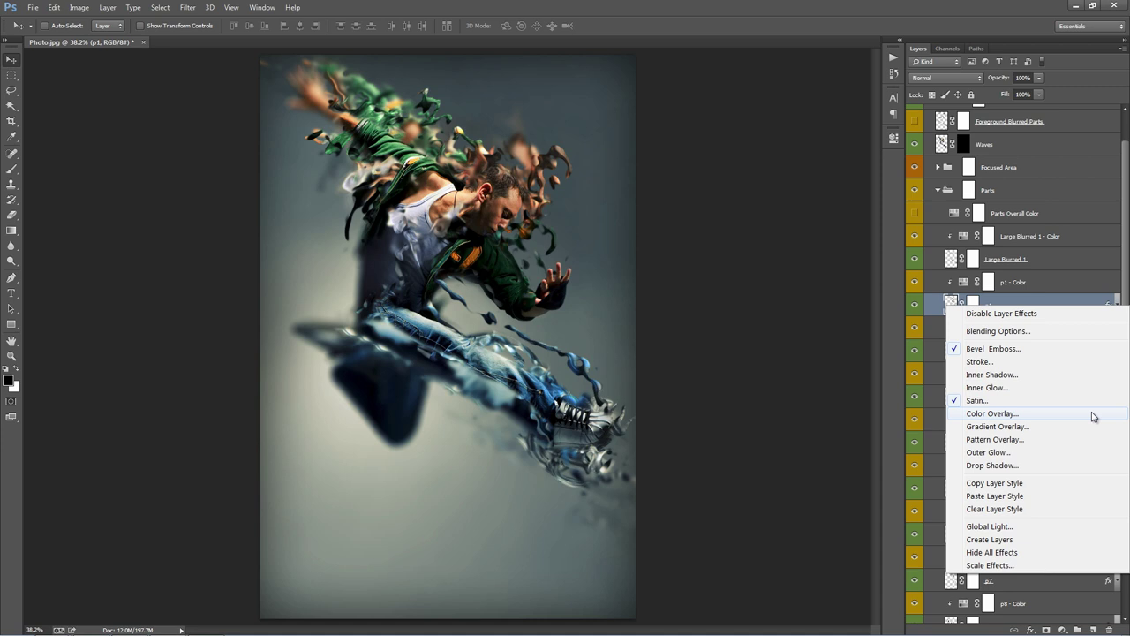
pyautogui.click(991, 552)
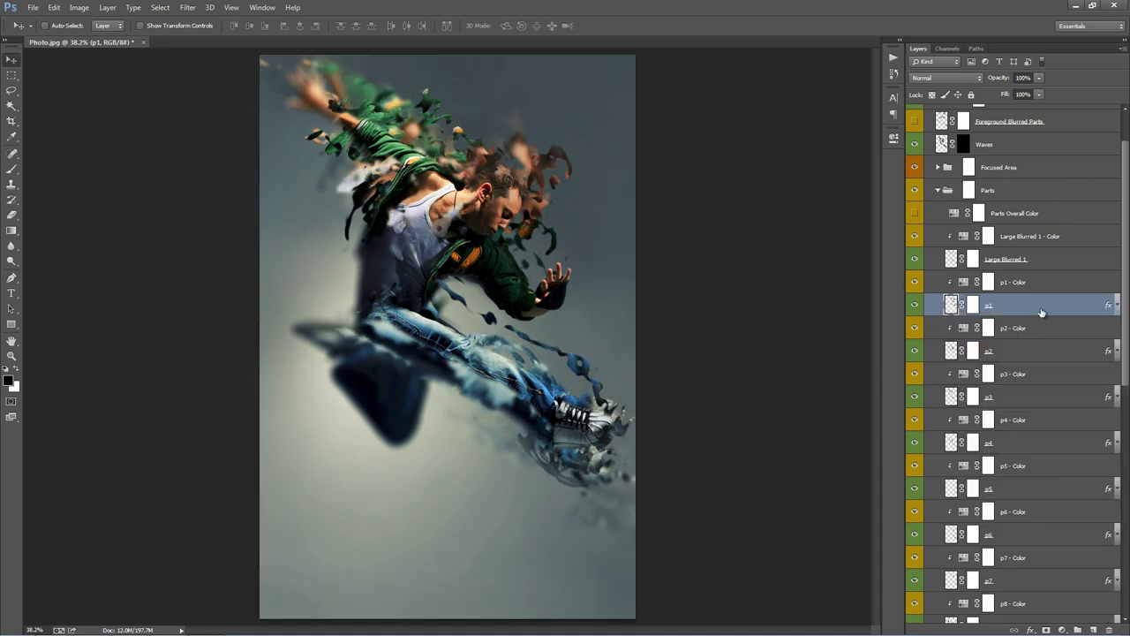
pyautogui.moveTo(571, 351)
pyautogui.mouseDown()
pyautogui.moveTo(569, 334)
pyautogui.moveTo(565, 345)
pyautogui.moveTo(588, 347)
pyautogui.moveTo(544, 355)
pyautogui.moveTo(564, 354)
pyautogui.mouseUp()
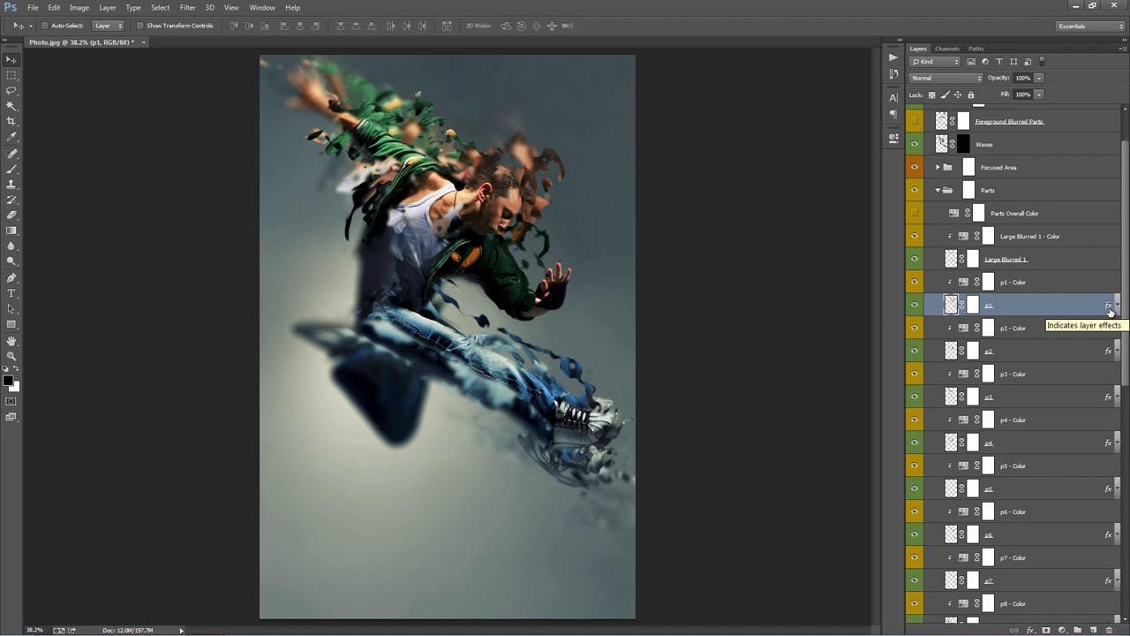
pyautogui.scroll(2, 1031, 322)
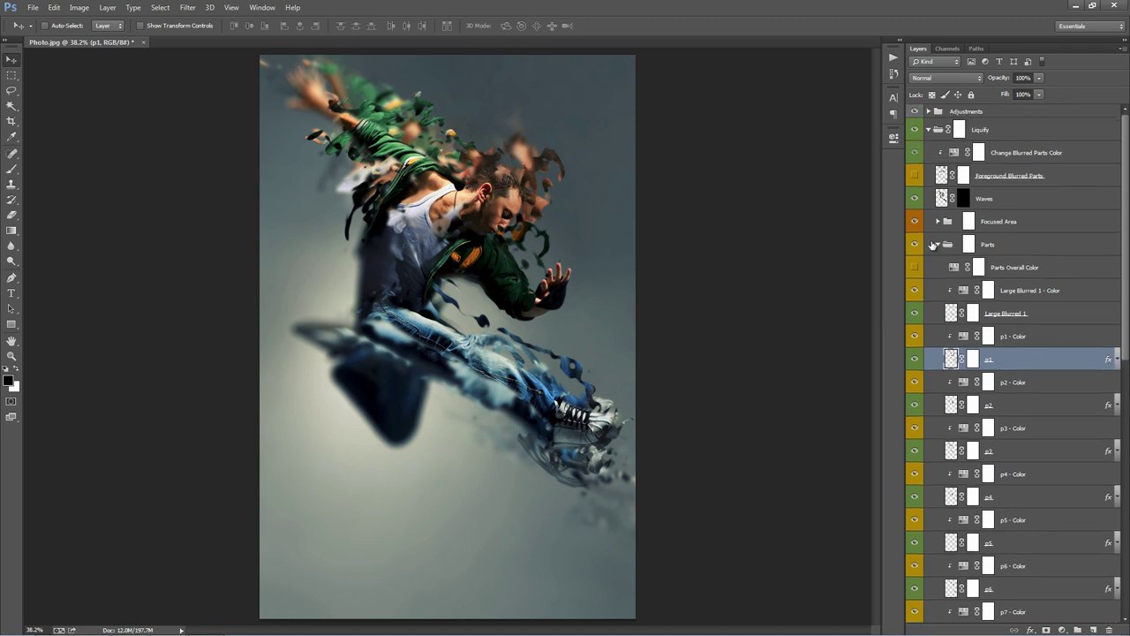
pyautogui.click(940, 245)
pyautogui.click(927, 129)
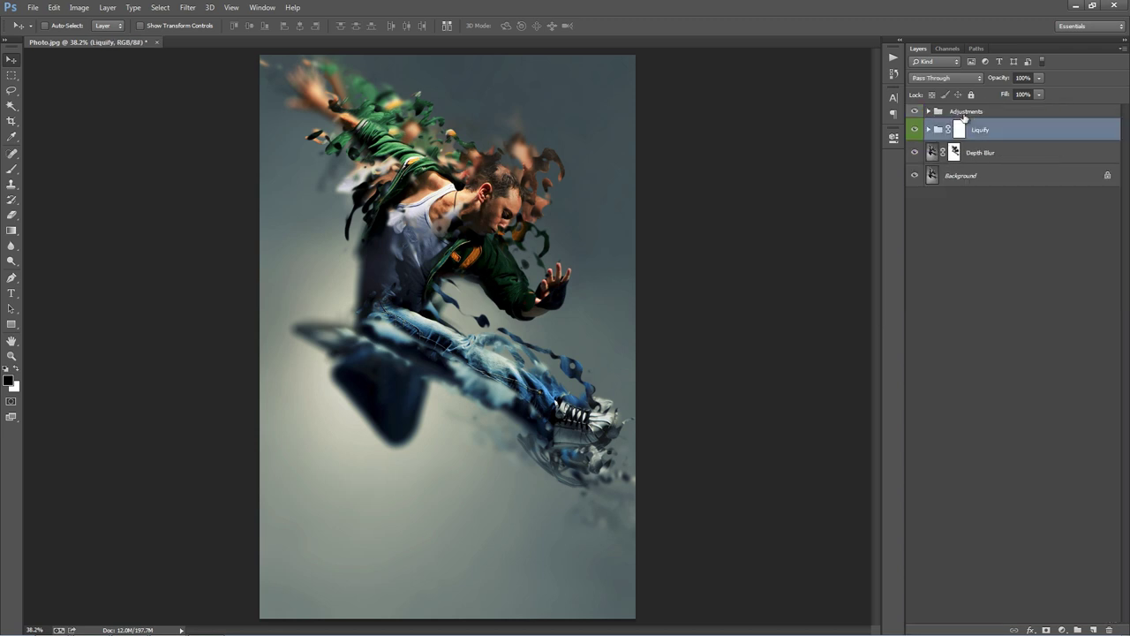
pyautogui.click(934, 111)
pyautogui.click(929, 111)
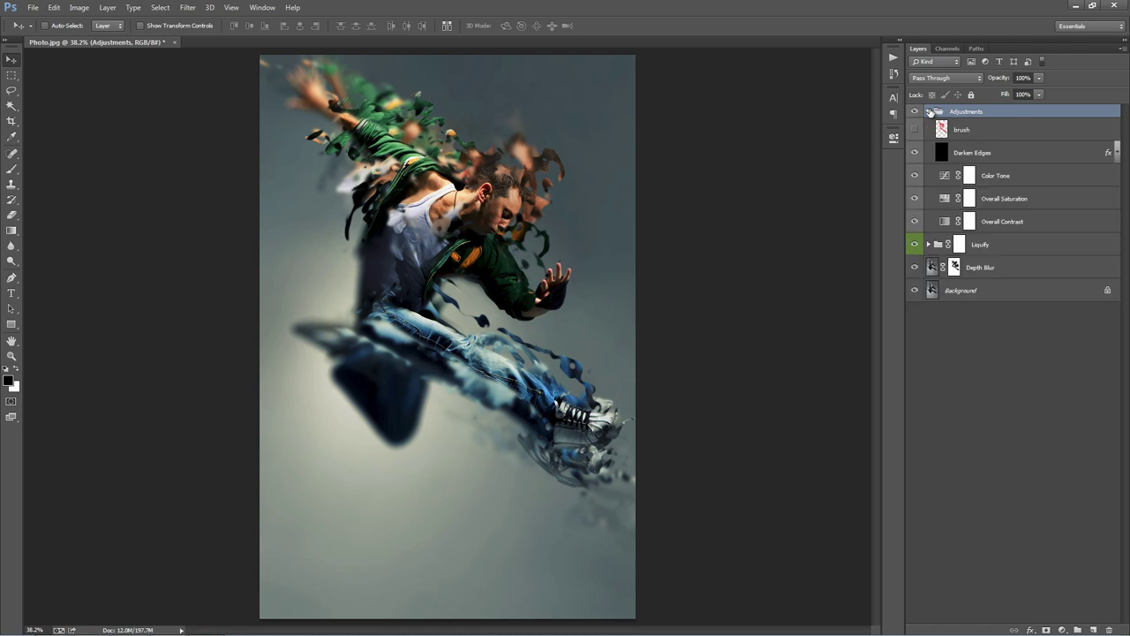
pyautogui.click(1016, 131)
pyautogui.click(915, 129)
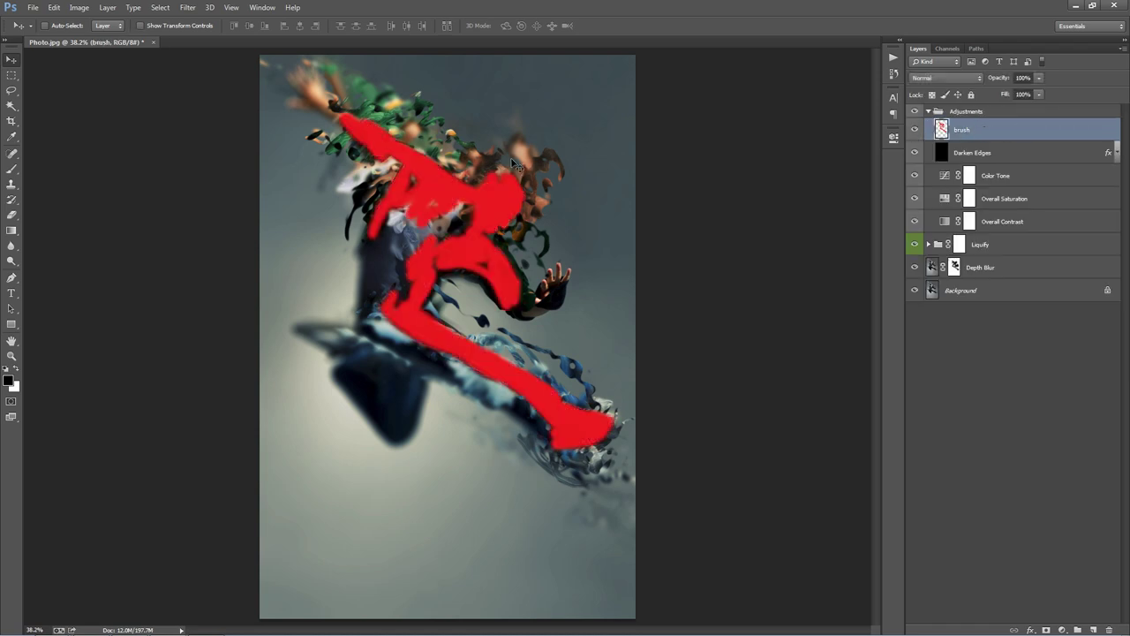
pyautogui.moveTo(965, 131); pyautogui.dragTo(967, 109)
pyautogui.click(971, 138)
pyautogui.press('Delete')
pyautogui.press('Delete')
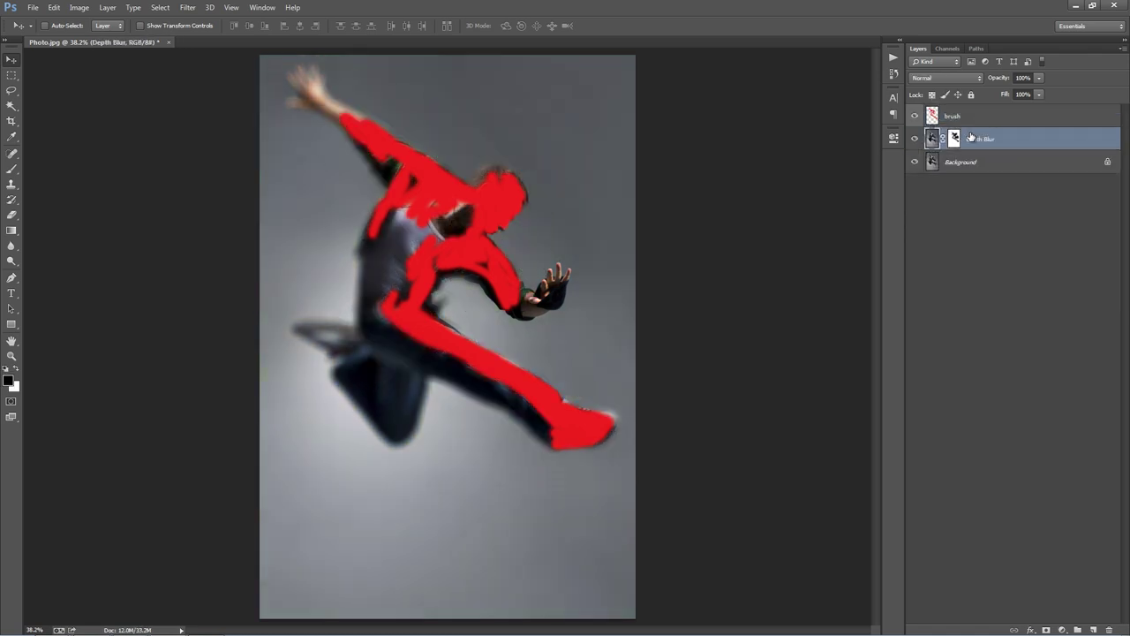
pyautogui.press('Delete')
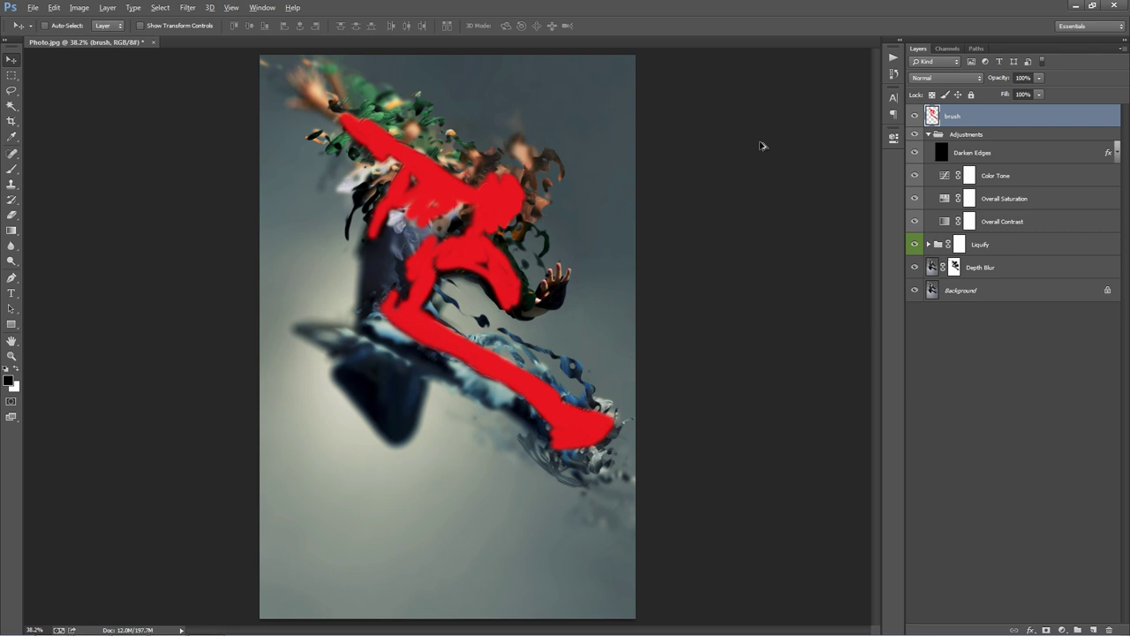
pyautogui.moveTo(977, 118); pyautogui.dragTo(984, 143)
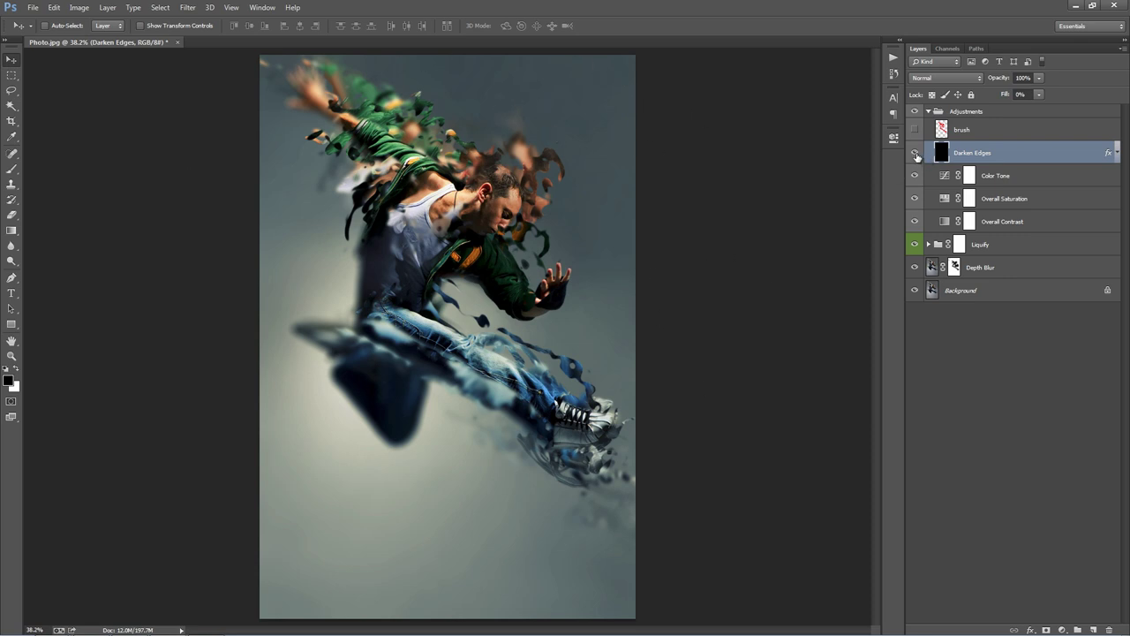
# Toggle the Color Tone adjustment off and on to compare, leaving it visible
pyautogui.click(1037, 176)
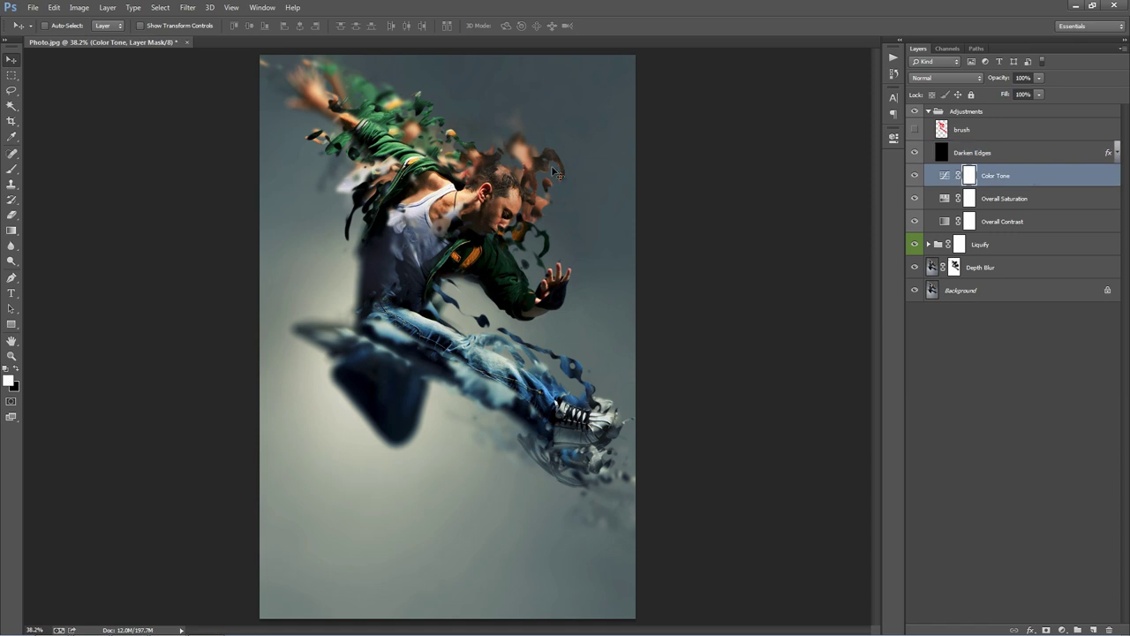
pyautogui.click(917, 176)
pyautogui.click(916, 175)
pyautogui.click(916, 176)
pyautogui.click(916, 176)
pyautogui.click(917, 176)
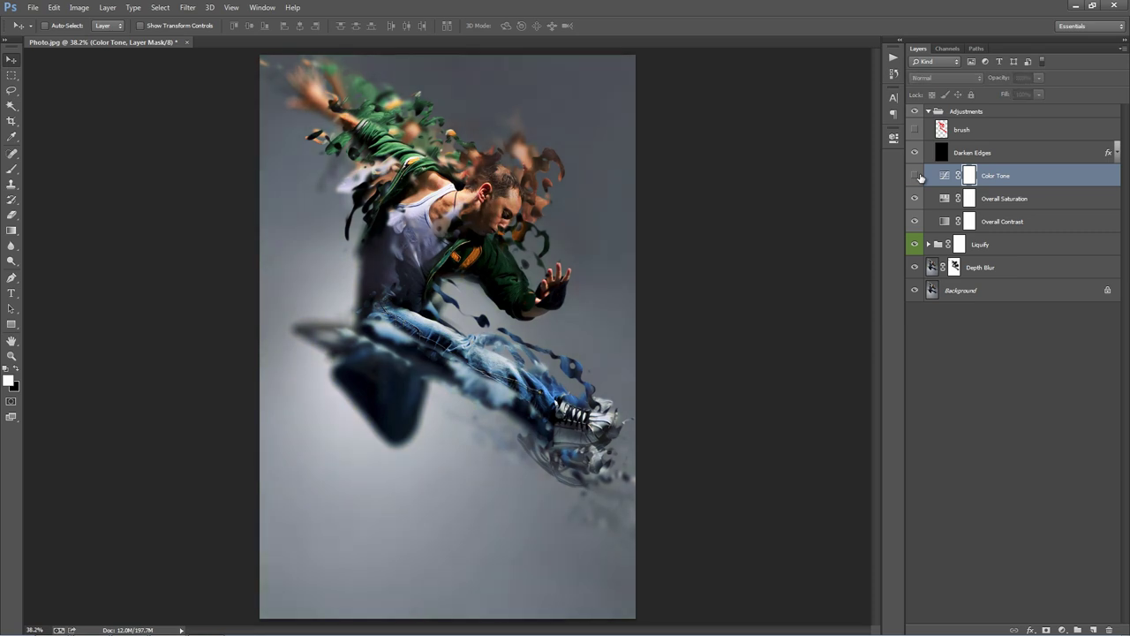
pyautogui.click(918, 177)
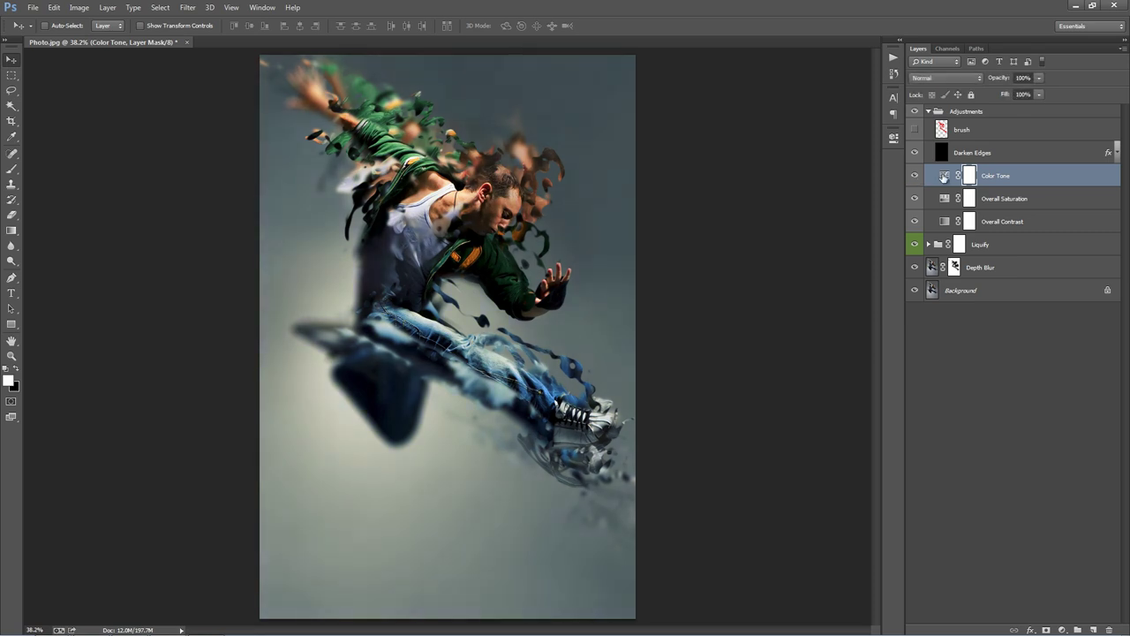
# Open the Color Tone curves, switch to the Red channel and bend its curve
pyautogui.doubleClick(944, 177)
pyautogui.click(768, 182)
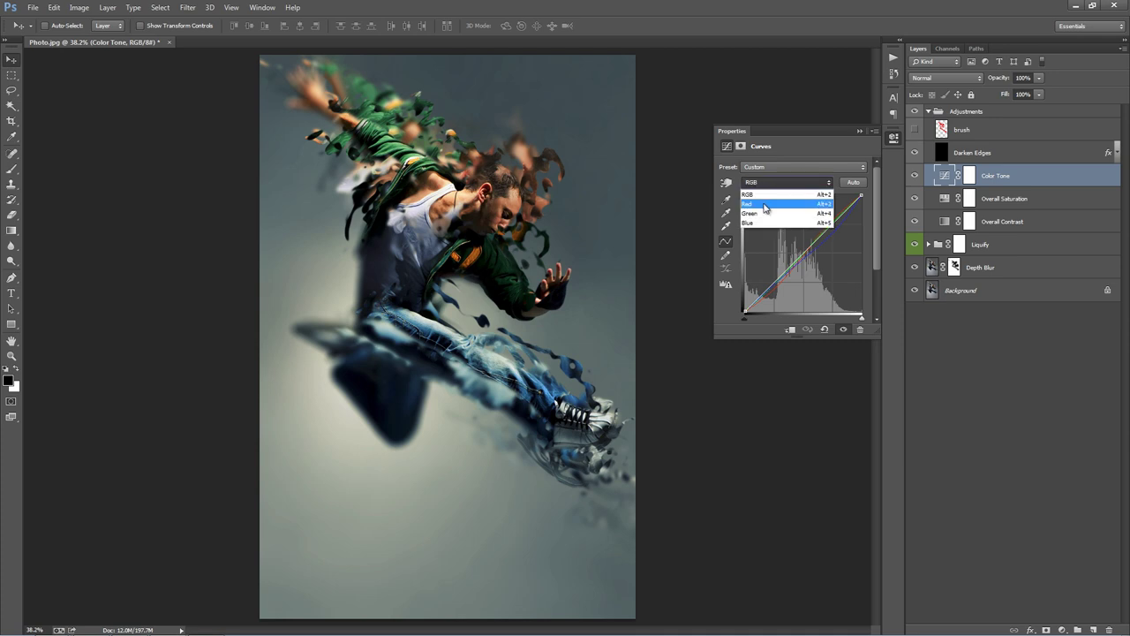
pyautogui.click(765, 206)
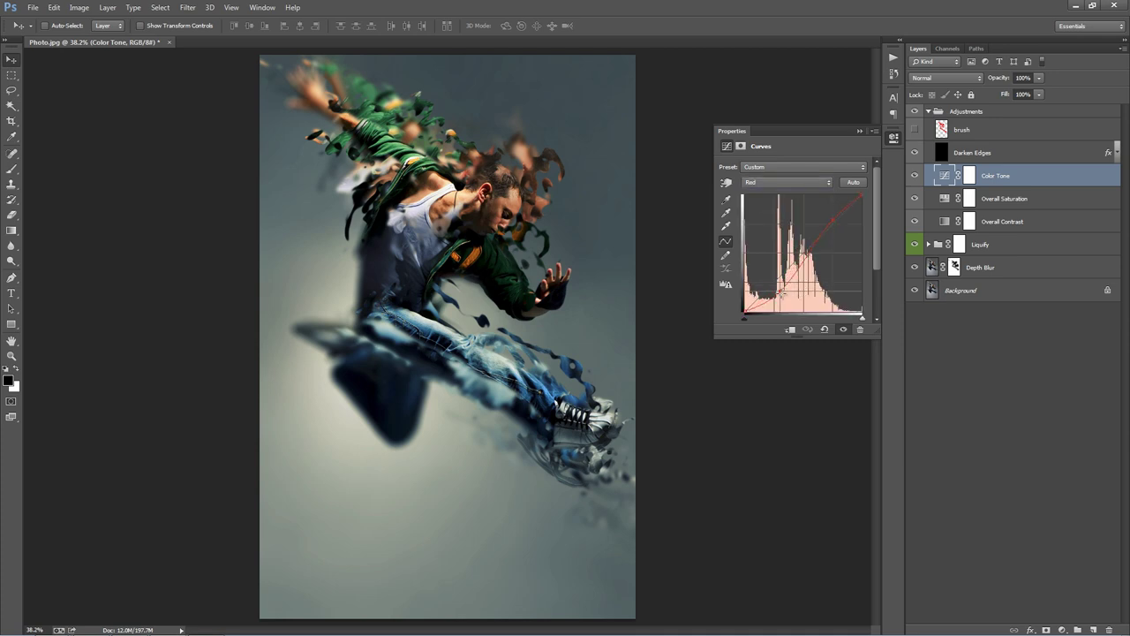
pyautogui.moveTo(782, 294); pyautogui.dragTo(780, 286)
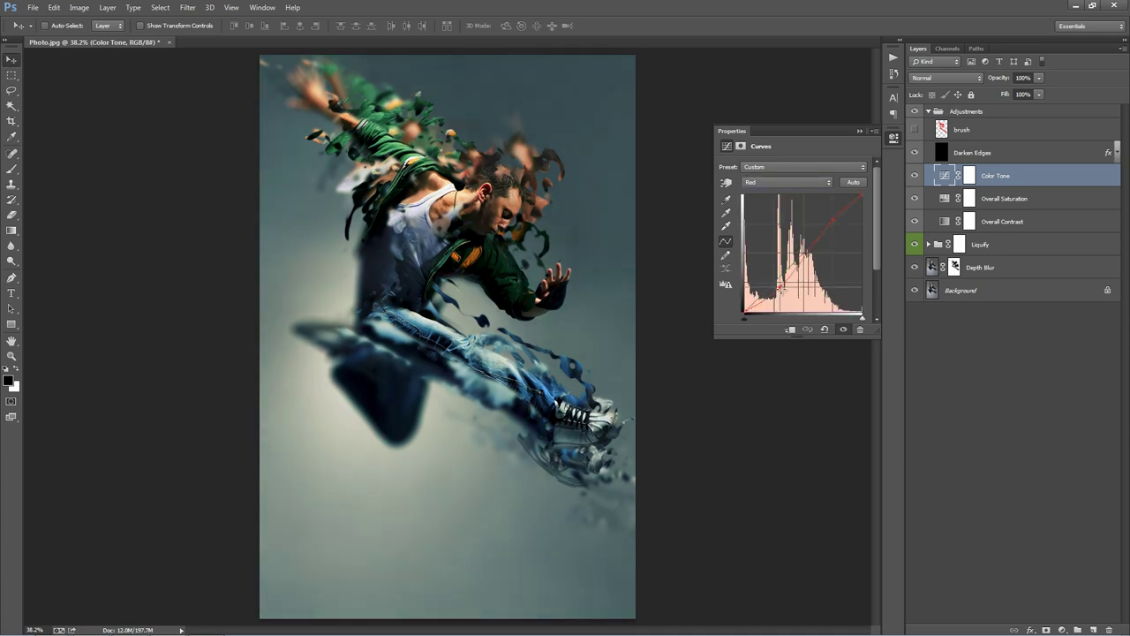
# Raise the Overall Saturation adjustment's Saturation to +40 and close its settings
pyautogui.click(858, 132)
pyautogui.click(1054, 203)
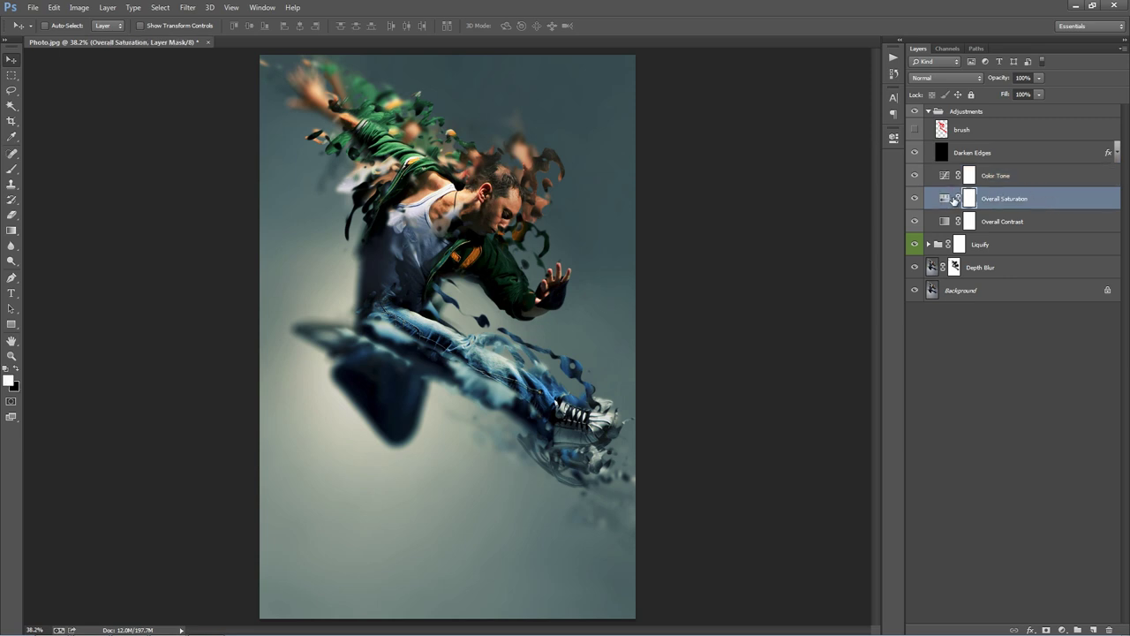
pyautogui.doubleClick(953, 200)
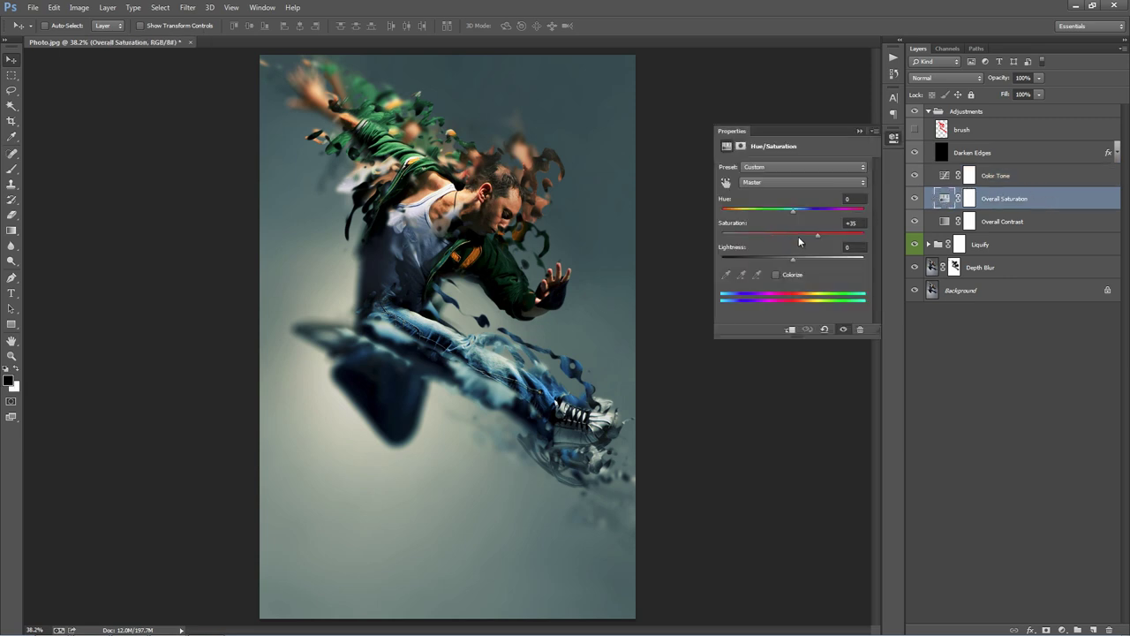
pyautogui.click(851, 224)
pyautogui.moveTo(817, 235)
pyautogui.mouseDown()
pyautogui.moveTo(864, 235)
pyautogui.moveTo(810, 233)
pyautogui.mouseUp()
pyautogui.click(894, 137)
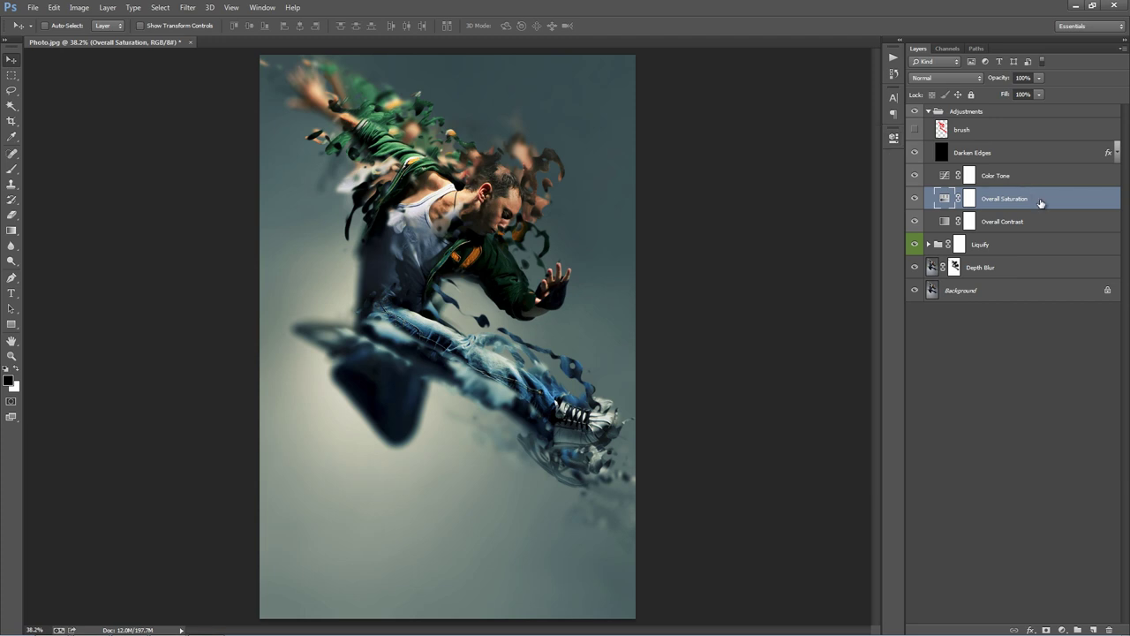
# Toggle the Overall Contrast layer off and on to compare its effect
pyautogui.click(1053, 223)
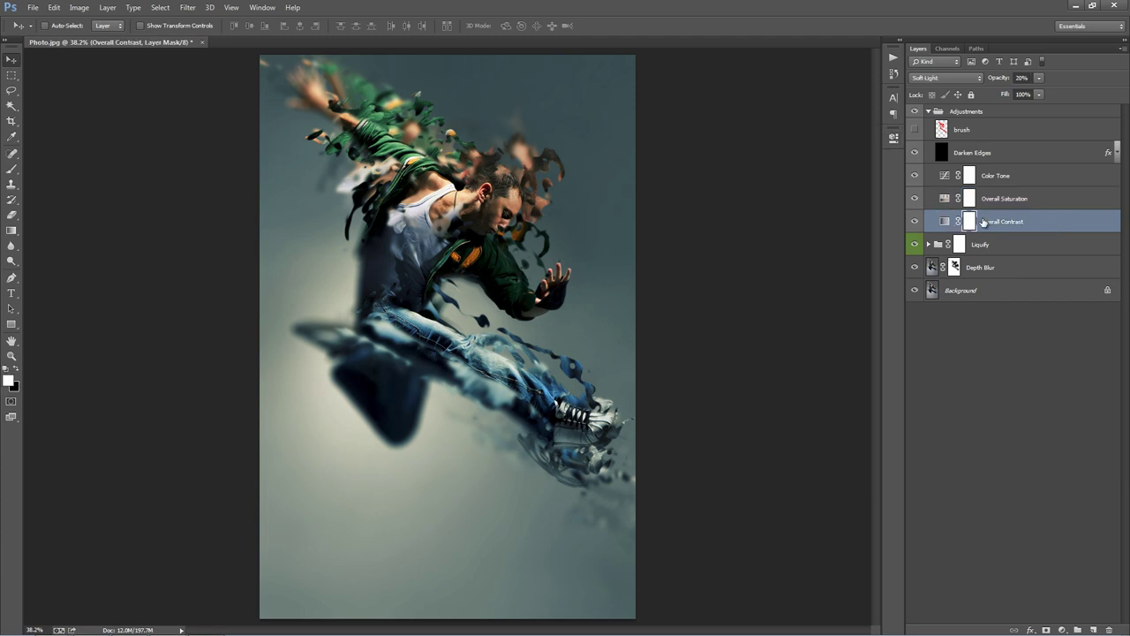
pyautogui.click(917, 222)
pyautogui.click(918, 221)
pyautogui.click(917, 221)
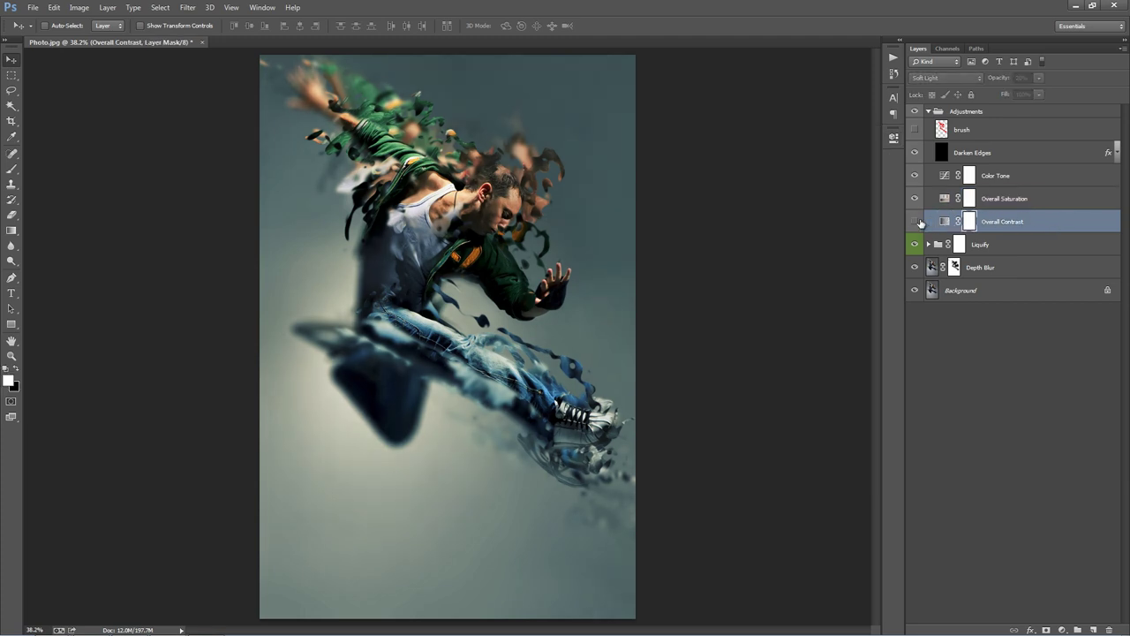
pyautogui.click(917, 222)
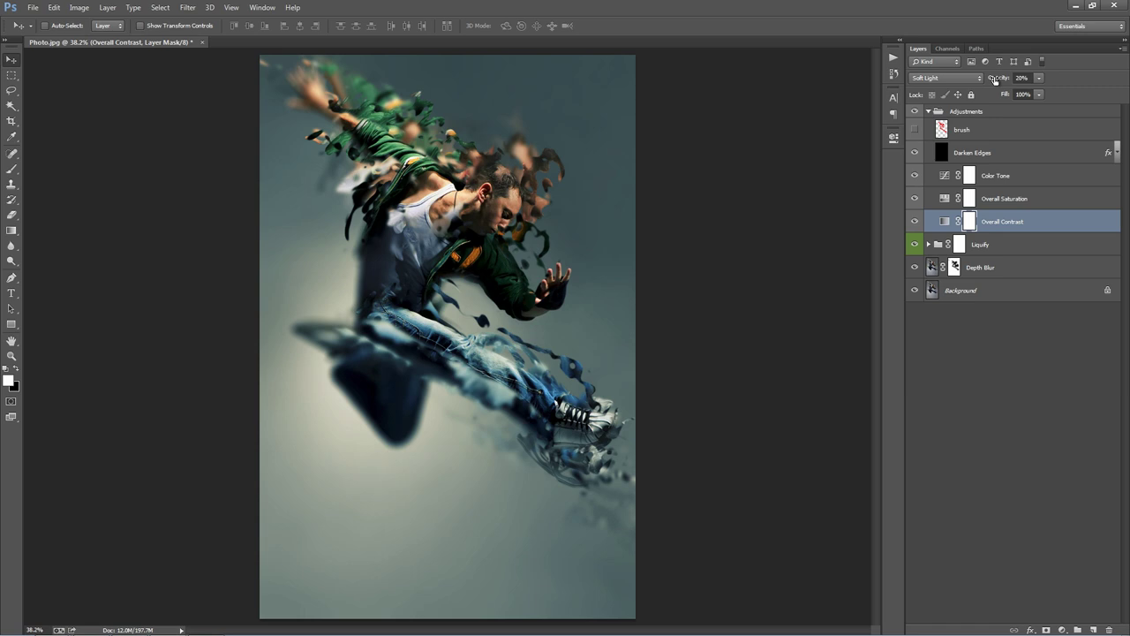
# Lower Overall Contrast's opacity to 19% and collapse the Adjustments group
pyautogui.moveTo(995, 80); pyautogui.dragTo(303, 150)
pyautogui.click(945, 220)
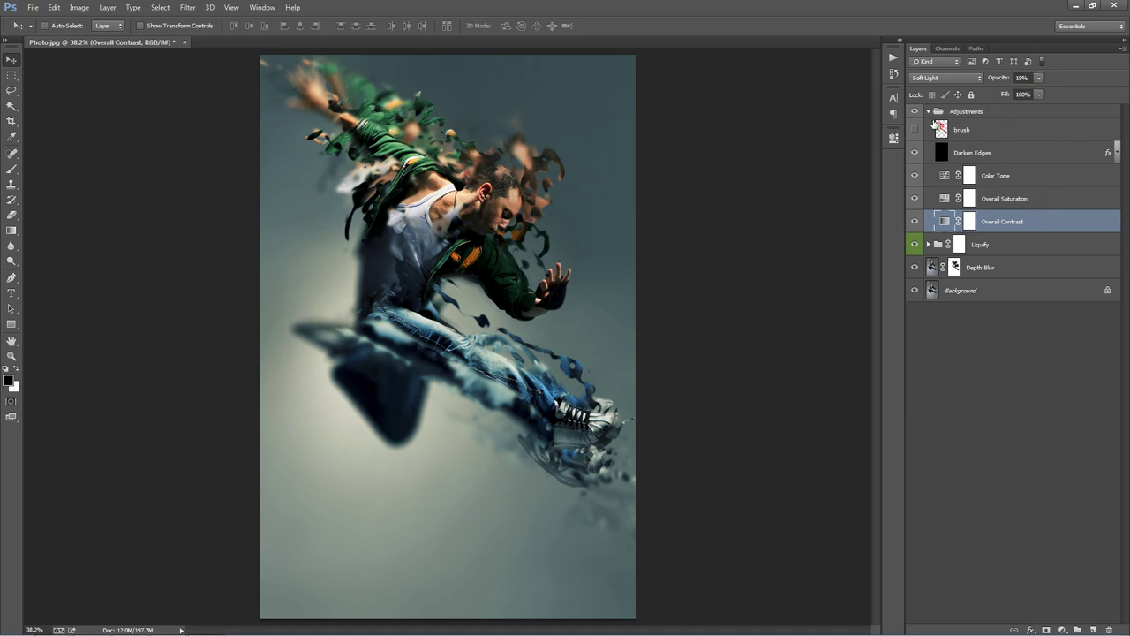
pyautogui.click(928, 111)
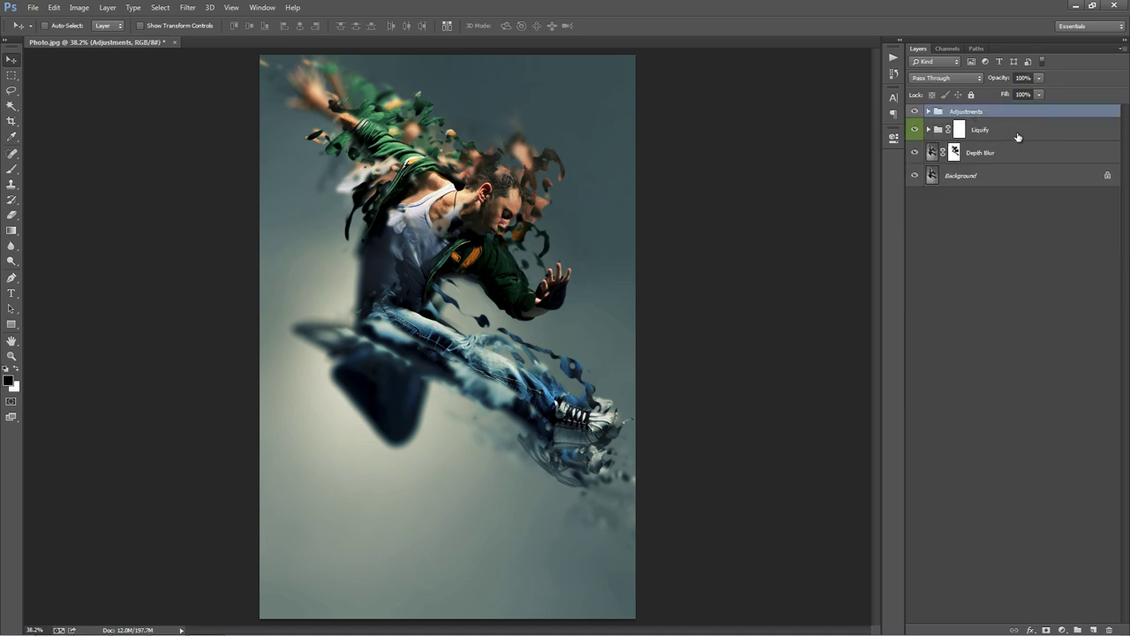
# Expand the Liquify and Parts groups, toggling Parts off and on to compare the fragments
pyautogui.click(934, 130)
pyautogui.click(928, 130)
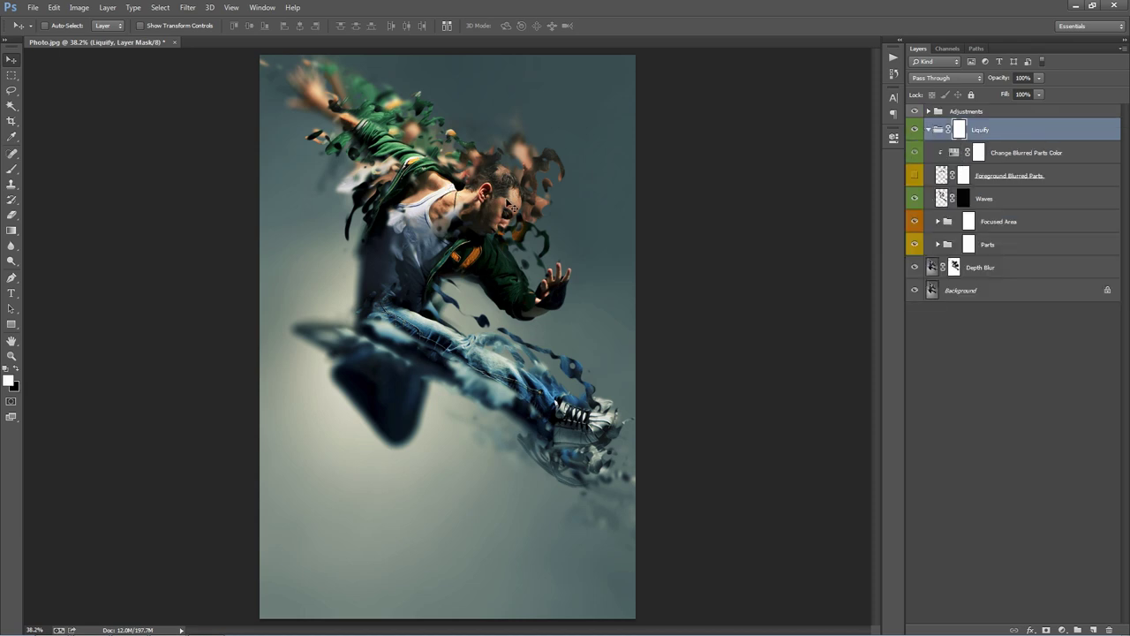
pyautogui.click(1025, 247)
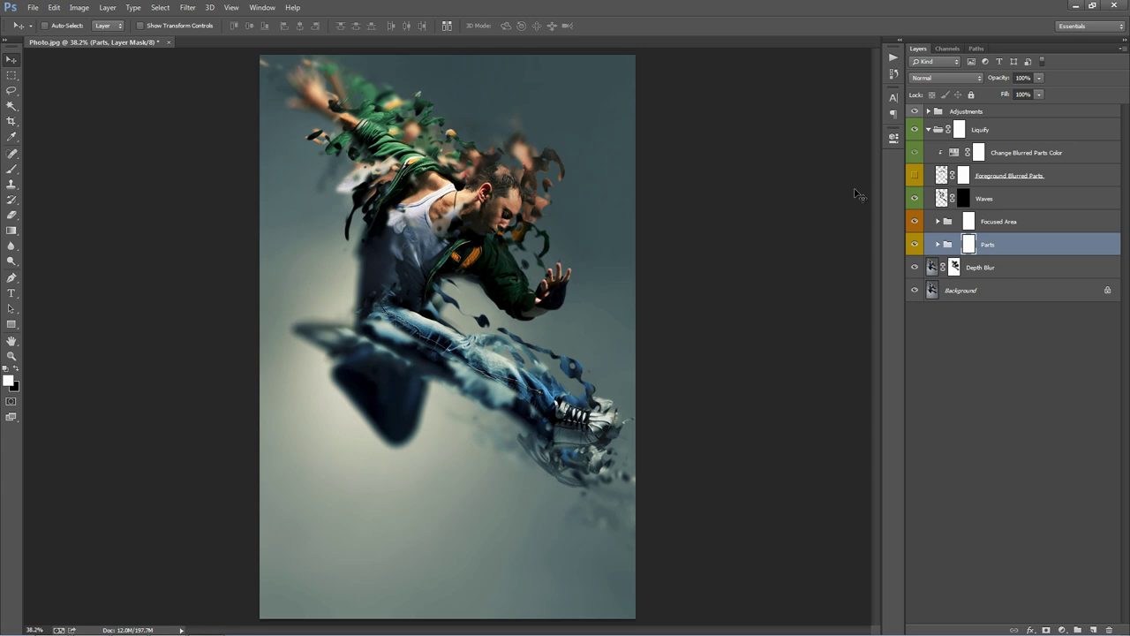
pyautogui.click(915, 244)
pyautogui.click(915, 244)
pyautogui.click(914, 244)
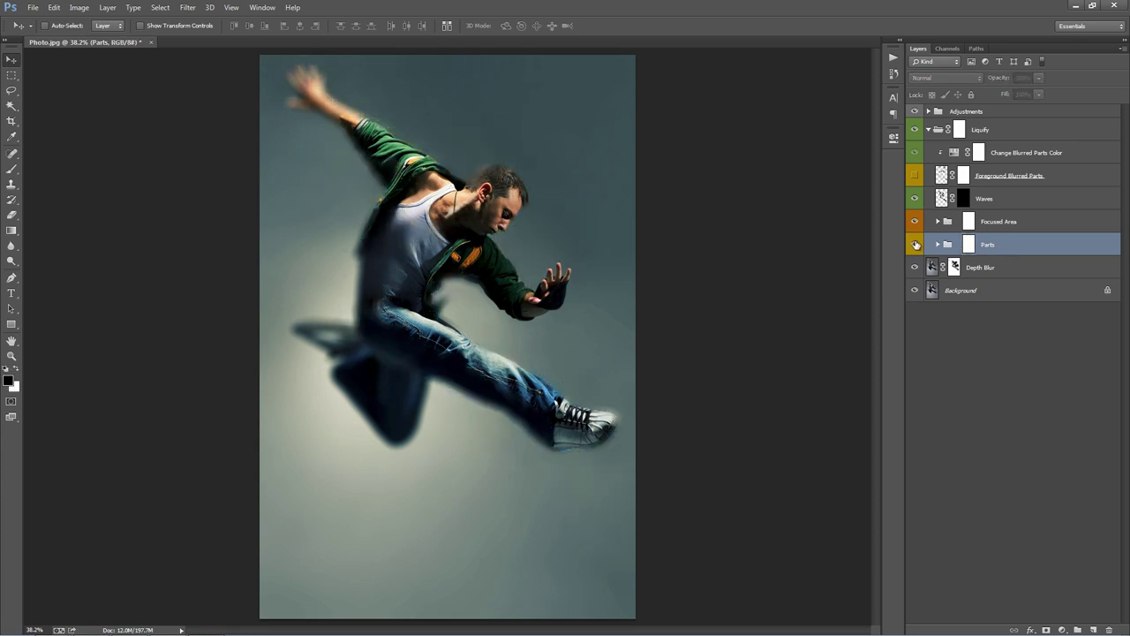
pyautogui.click(915, 244)
pyautogui.click(915, 243)
pyautogui.click(915, 243)
pyautogui.click(939, 245)
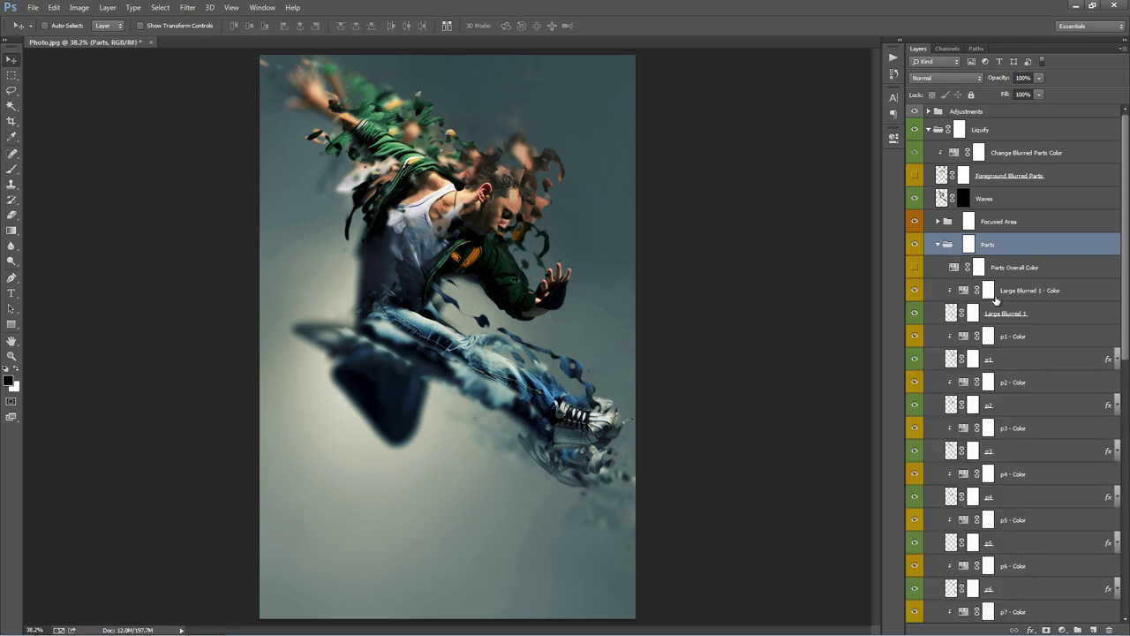
pyautogui.scroll(-5, 952, 254)
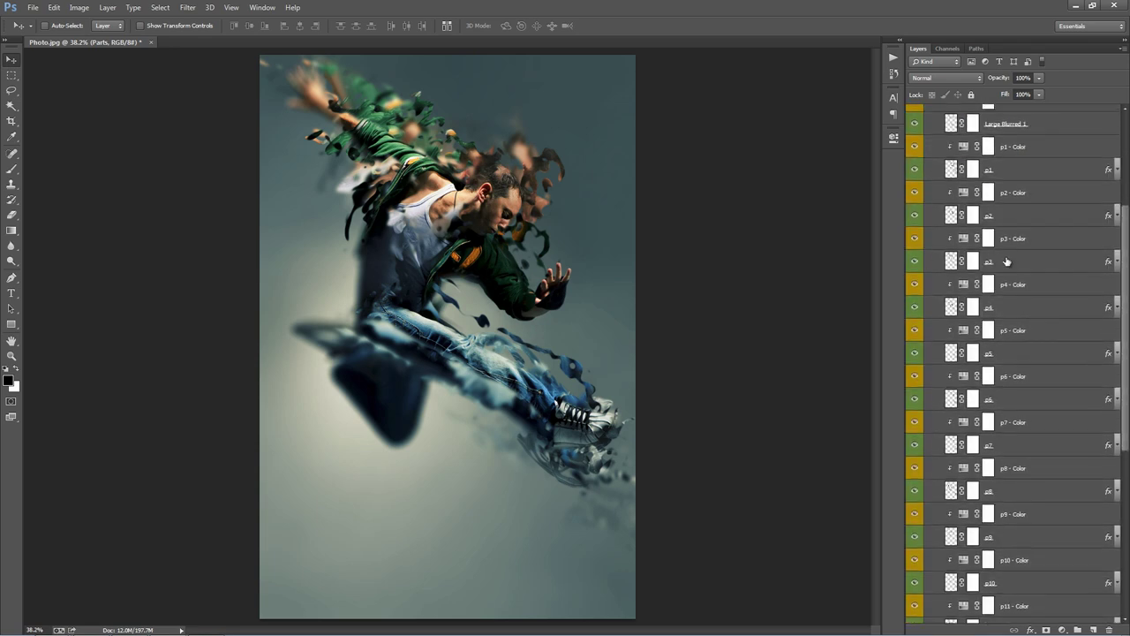
# Reposition the p3, p1 and p2 fragments with small Move-tool drags
pyautogui.click(1009, 262)
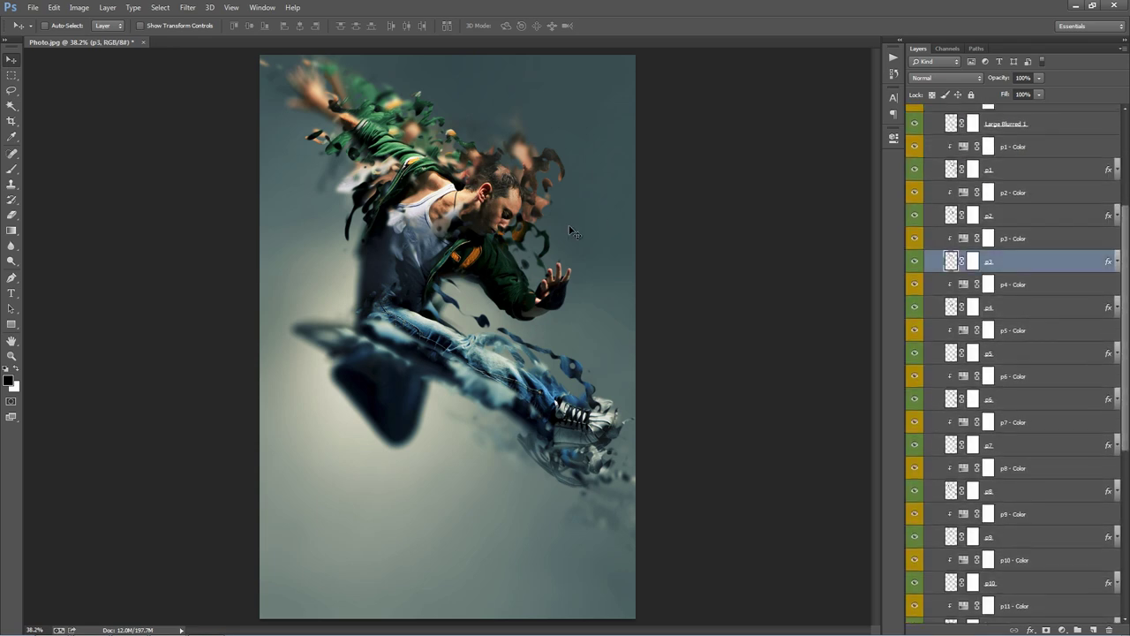
pyautogui.moveTo(536, 223); pyautogui.dragTo(482, 213)
pyautogui.scroll(3, 1047, 228)
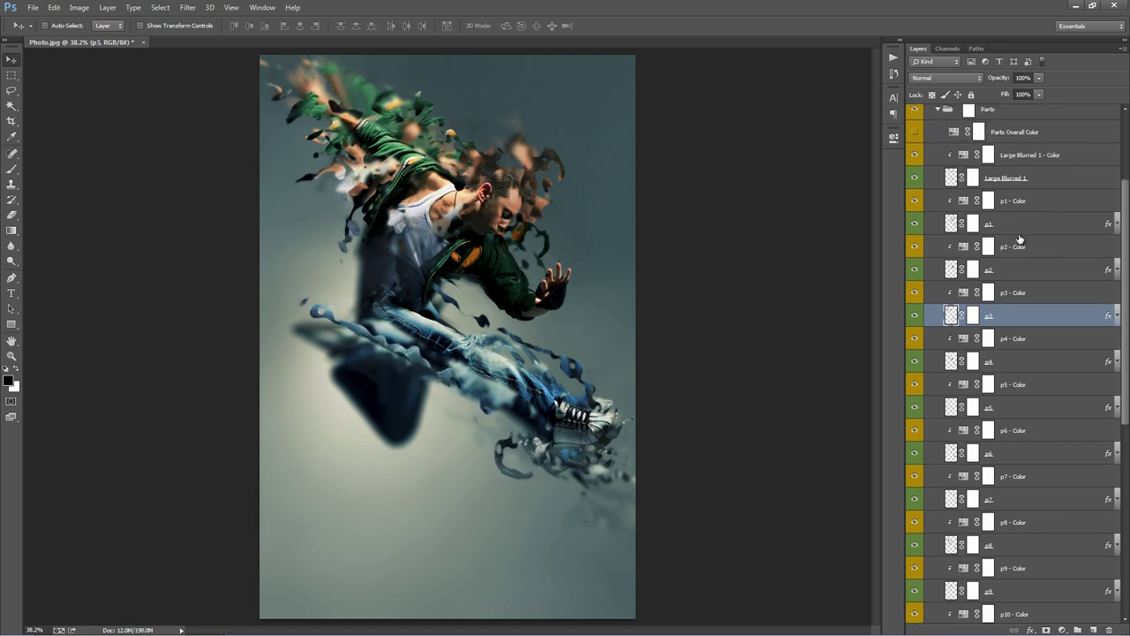
pyautogui.click(1017, 226)
pyautogui.moveTo(616, 230)
pyautogui.mouseDown()
pyautogui.moveTo(612, 216)
pyautogui.moveTo(620, 238)
pyautogui.mouseUp()
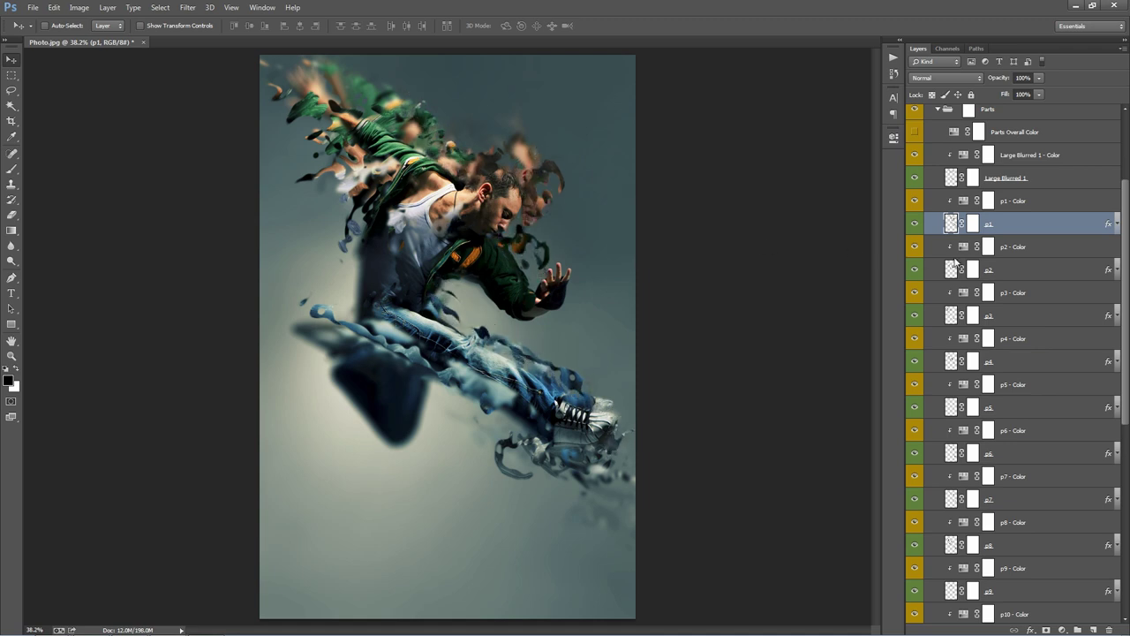
pyautogui.click(1043, 277)
pyautogui.moveTo(692, 268); pyautogui.dragTo(693, 233)
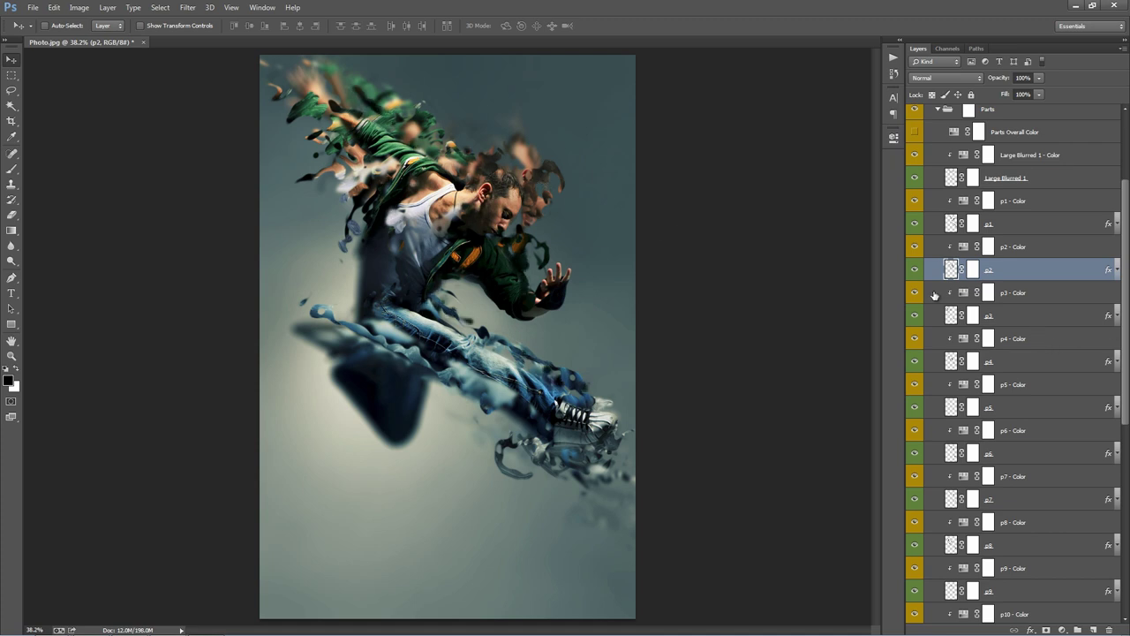
pyautogui.moveTo(583, 203); pyautogui.dragTo(569, 202)
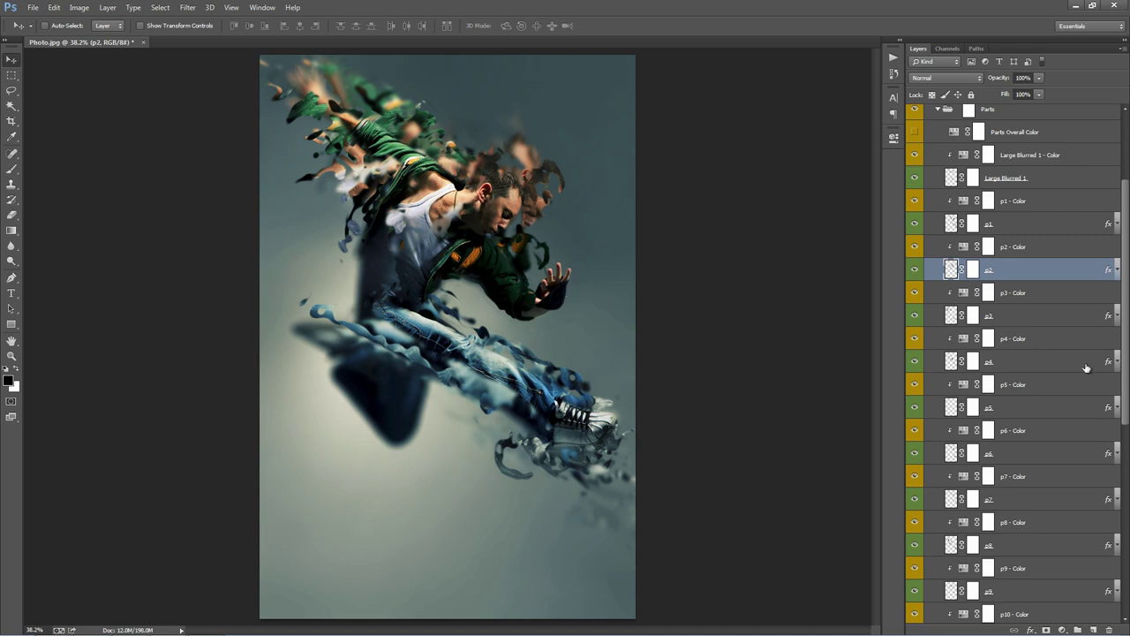
# Hide p2 and shift the p3, p4 and p5 fragments to new positions
pyautogui.click(915, 270)
pyautogui.scroll(-2, 1041, 295)
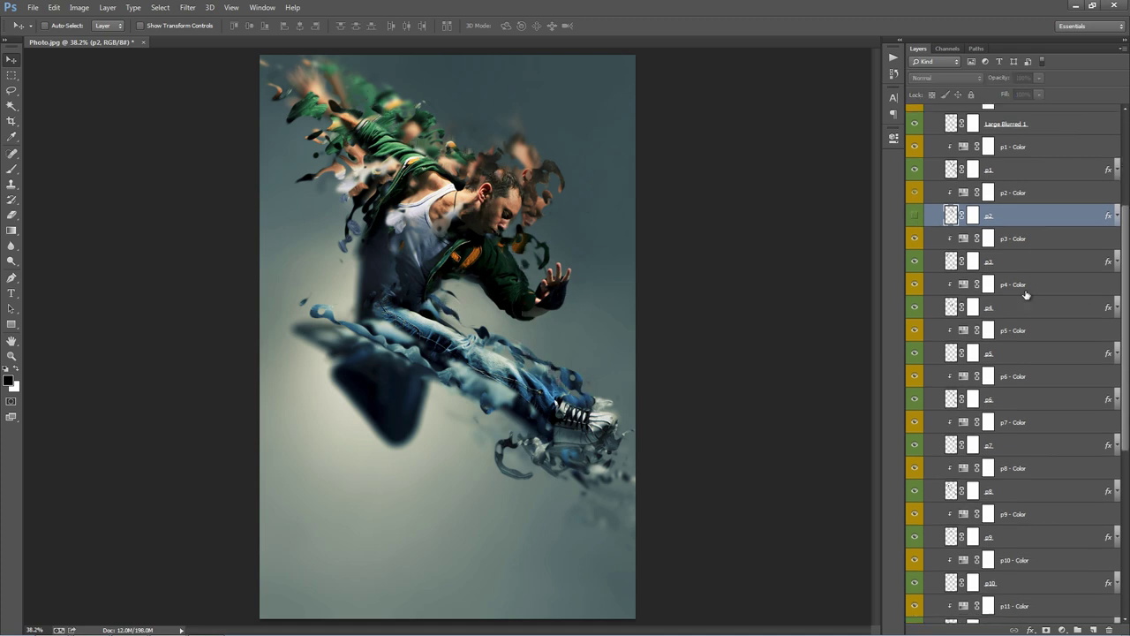
pyautogui.click(991, 264)
pyautogui.moveTo(647, 251); pyautogui.dragTo(704, 263)
pyautogui.click(1056, 306)
pyautogui.moveTo(582, 264); pyautogui.dragTo(487, 240)
pyautogui.click(1006, 351)
pyautogui.moveTo(349, 246); pyautogui.dragTo(343, 251)
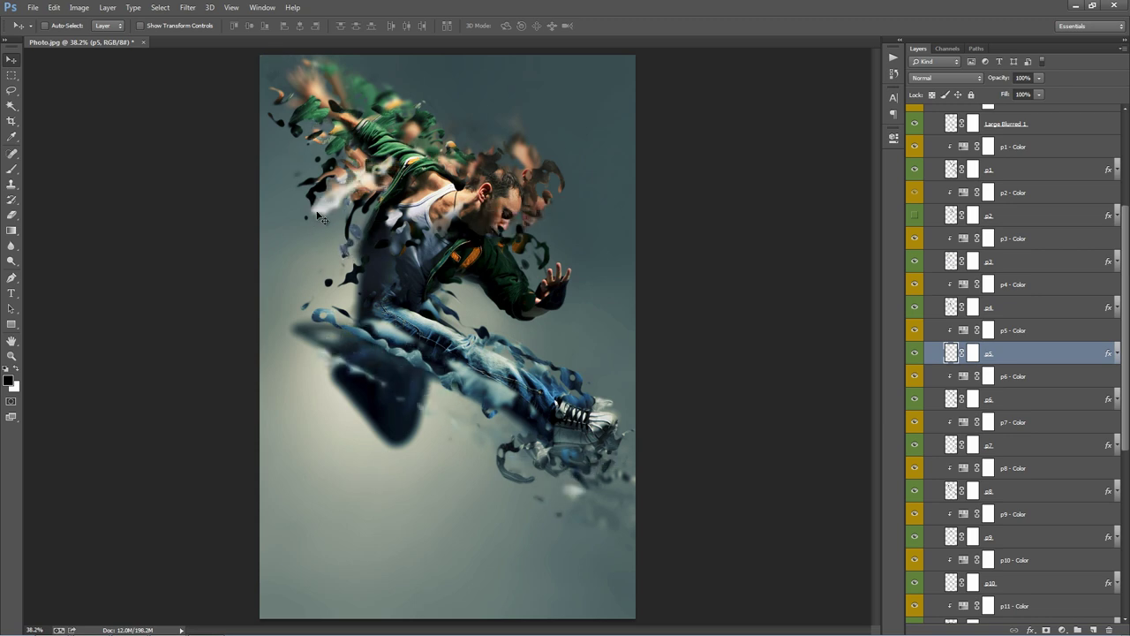
# Shift the p6 fragments near the dancer's head, then reselect layer p1
pyautogui.scroll(-2, 1025, 386)
pyautogui.click(1015, 360)
pyautogui.moveTo(594, 270); pyautogui.dragTo(624, 249)
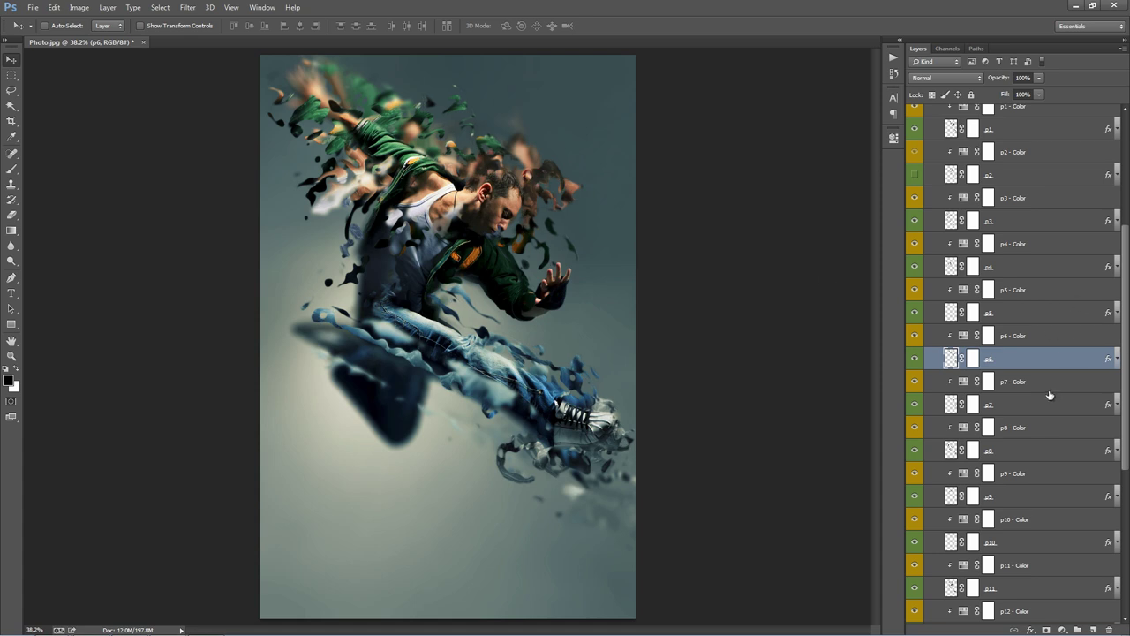
pyautogui.scroll(-8, 1050, 395)
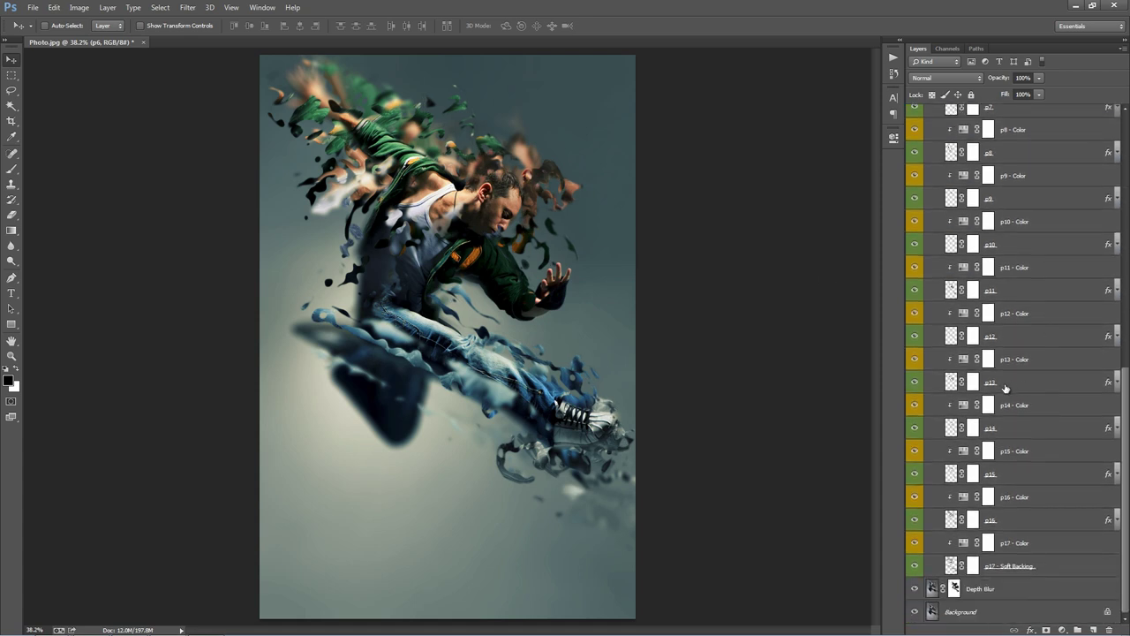
pyautogui.scroll(12, 1005, 386)
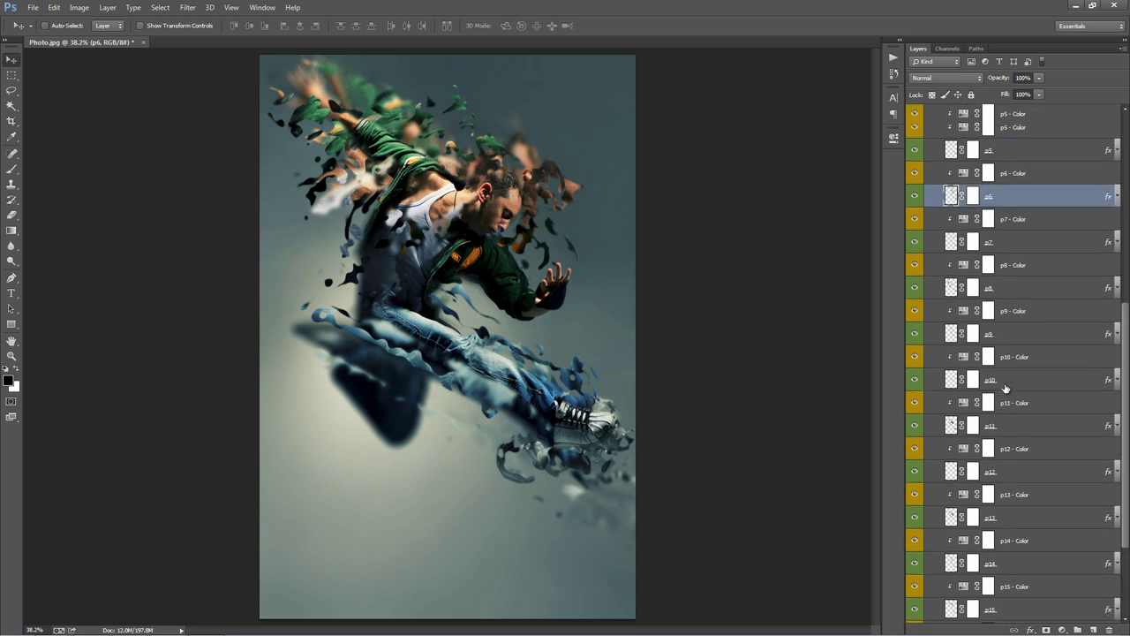
pyautogui.scroll(1, 1005, 371)
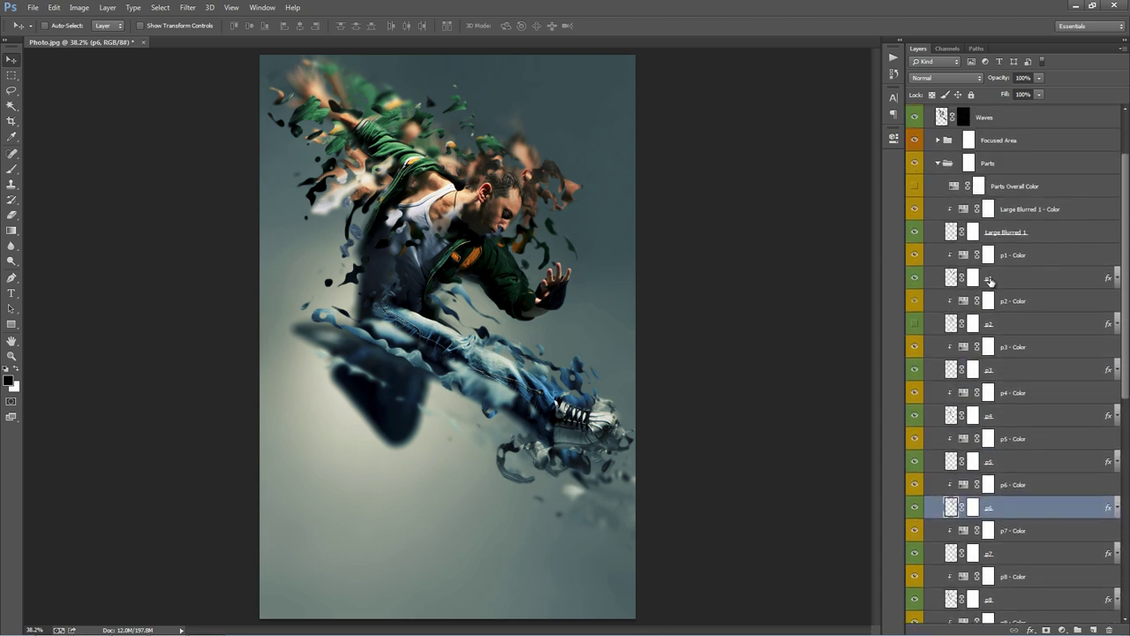
pyautogui.click(1016, 276)
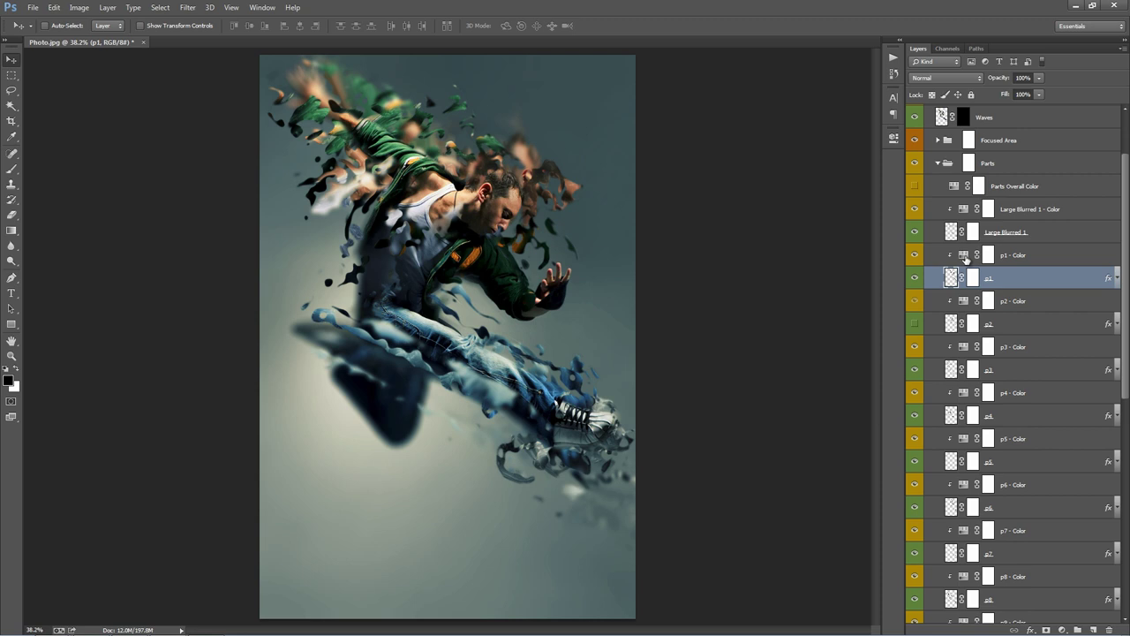
pyautogui.scroll(1, 1007, 291)
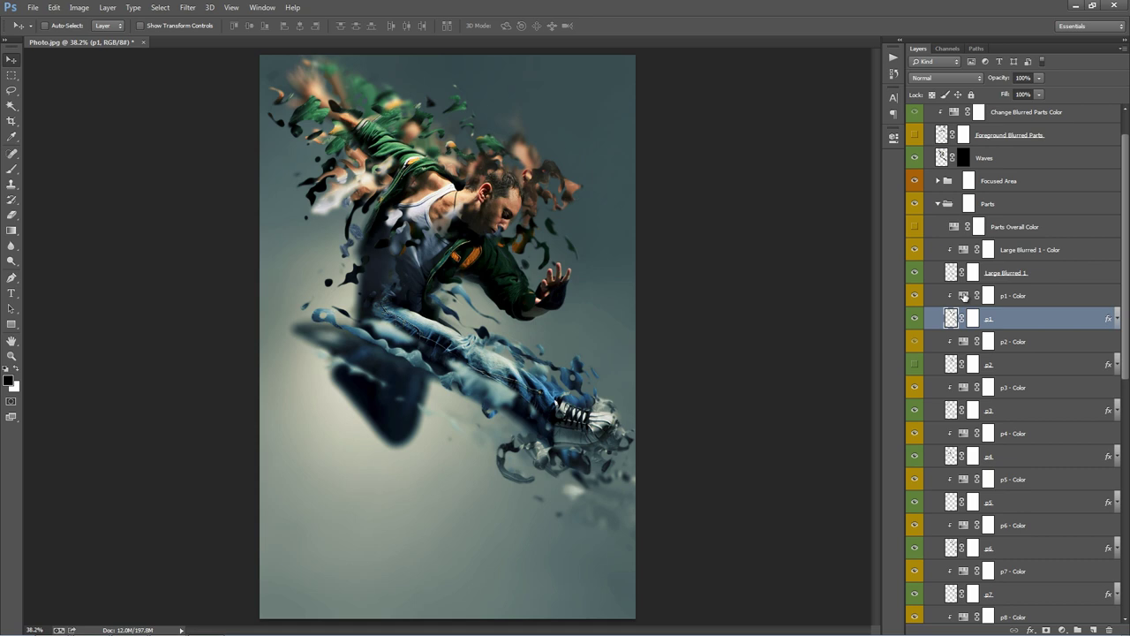
# Try a green Colorize tint on p1 - Color, then settle on Hue +1, Saturation +38 uncolorized
pyautogui.doubleClick(963, 295)
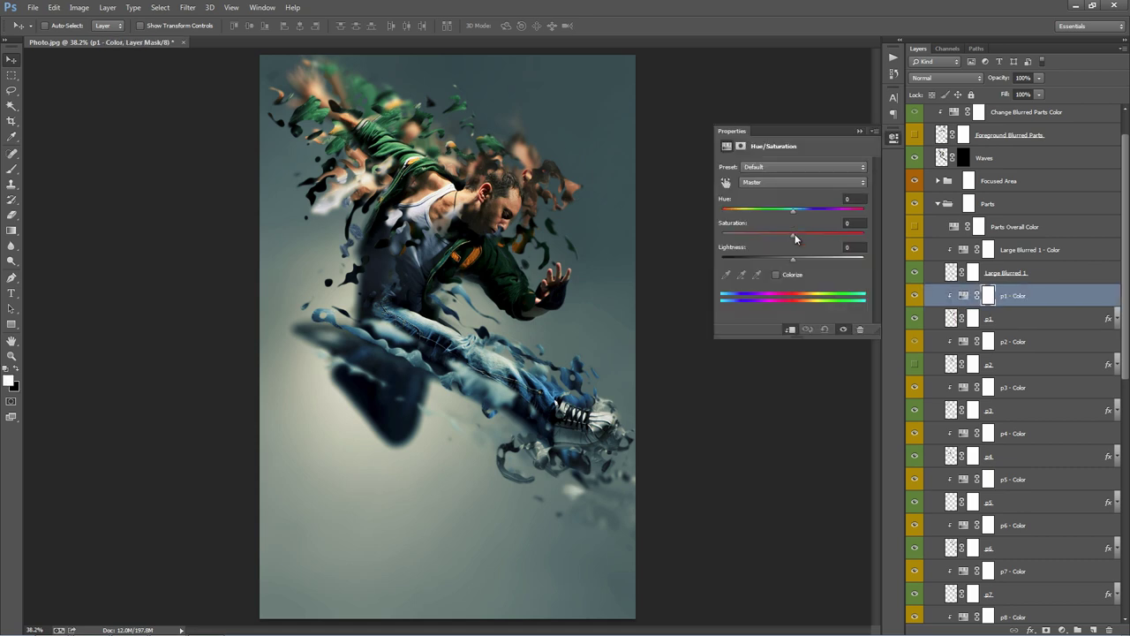
pyautogui.moveTo(795, 238)
pyautogui.mouseDown()
pyautogui.moveTo(841, 221)
pyautogui.moveTo(757, 215)
pyautogui.moveTo(848, 217)
pyautogui.moveTo(792, 215)
pyautogui.mouseUp()
pyautogui.click(777, 276)
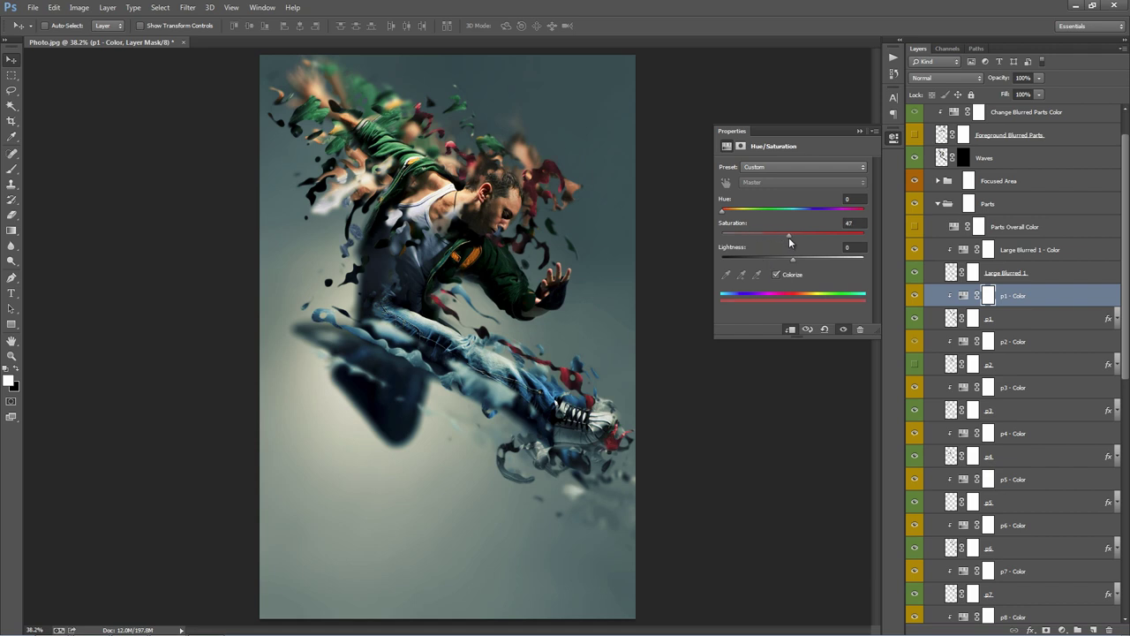
pyautogui.moveTo(789, 237); pyautogui.dragTo(812, 241)
pyautogui.moveTo(729, 214); pyautogui.dragTo(780, 217)
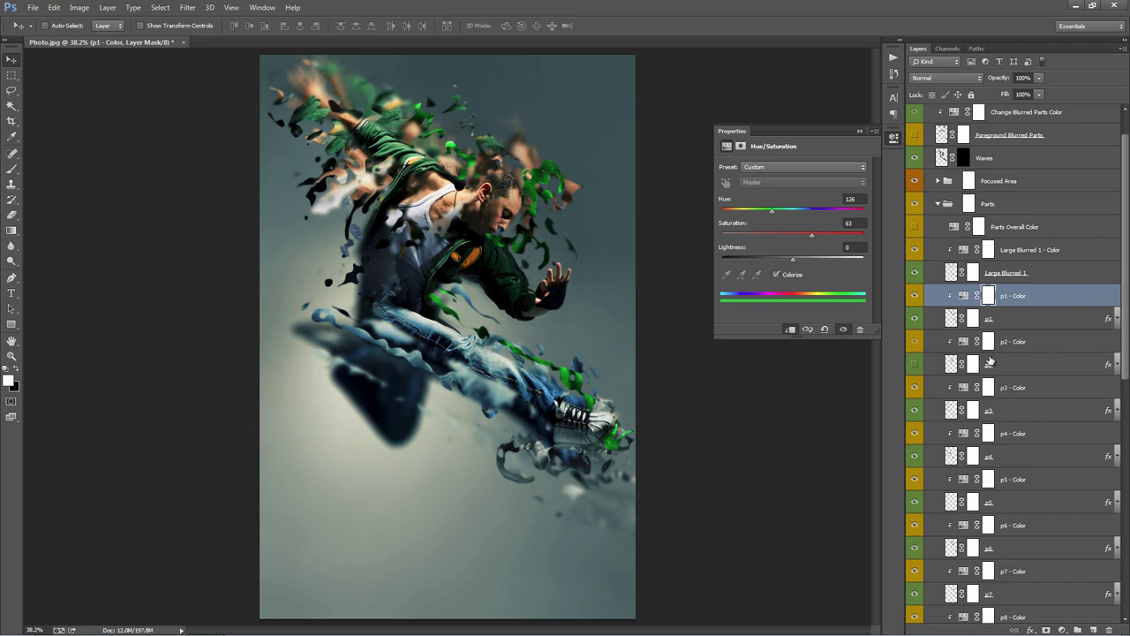
pyautogui.click(776, 275)
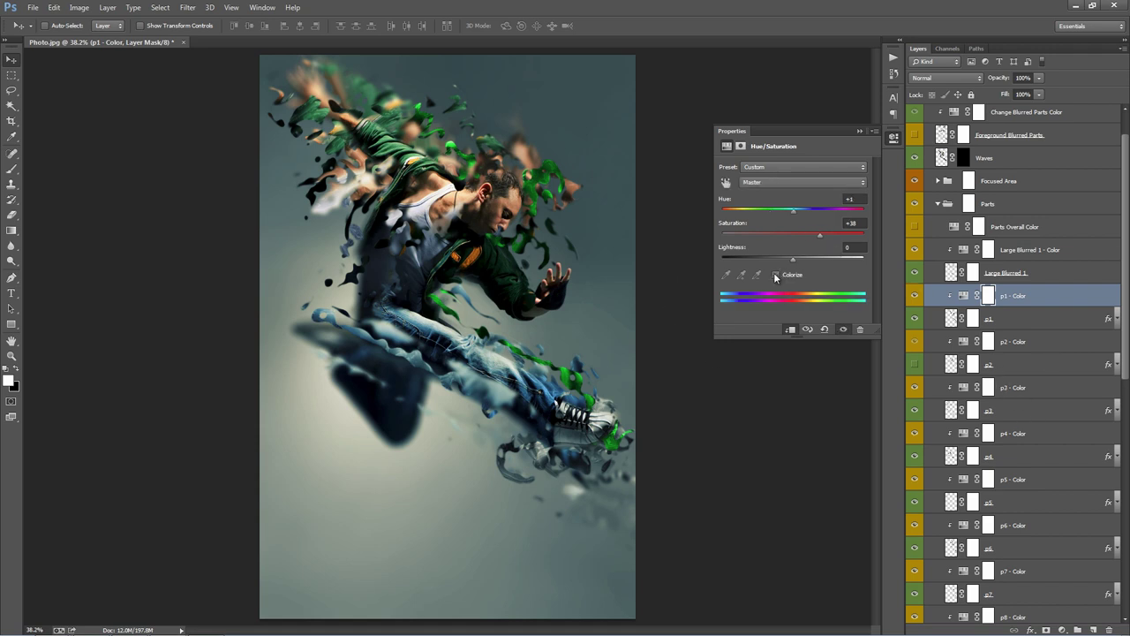
pyautogui.click(859, 131)
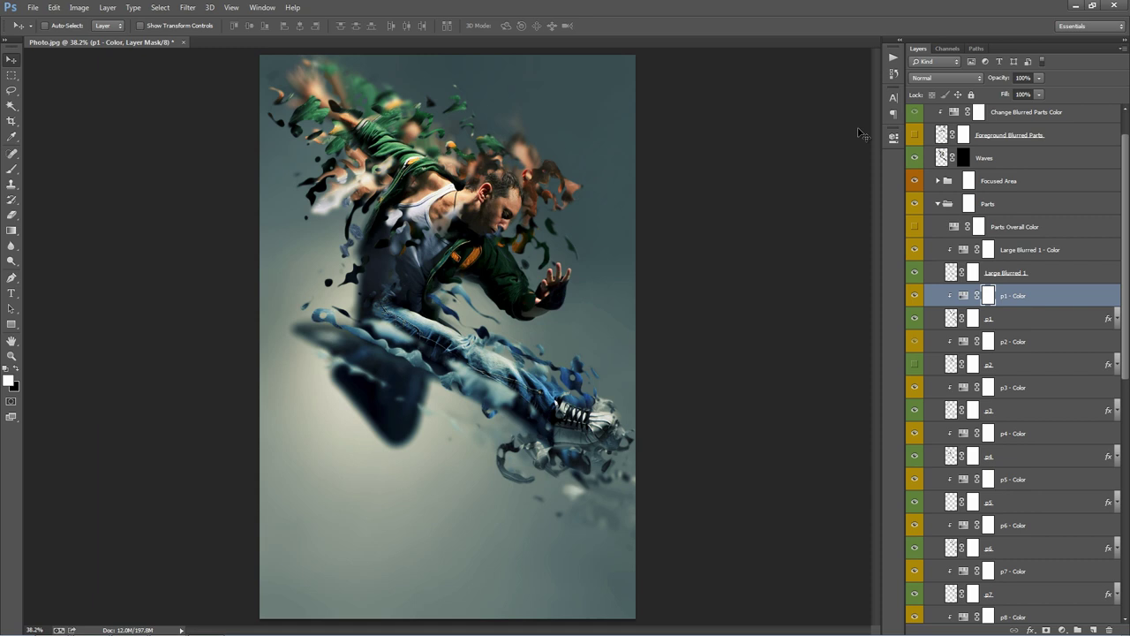
# Show Parts Overall Color, set it to Hue +8, Saturation +33, then hide it again
pyautogui.click(1033, 273)
pyautogui.scroll(1, 1035, 273)
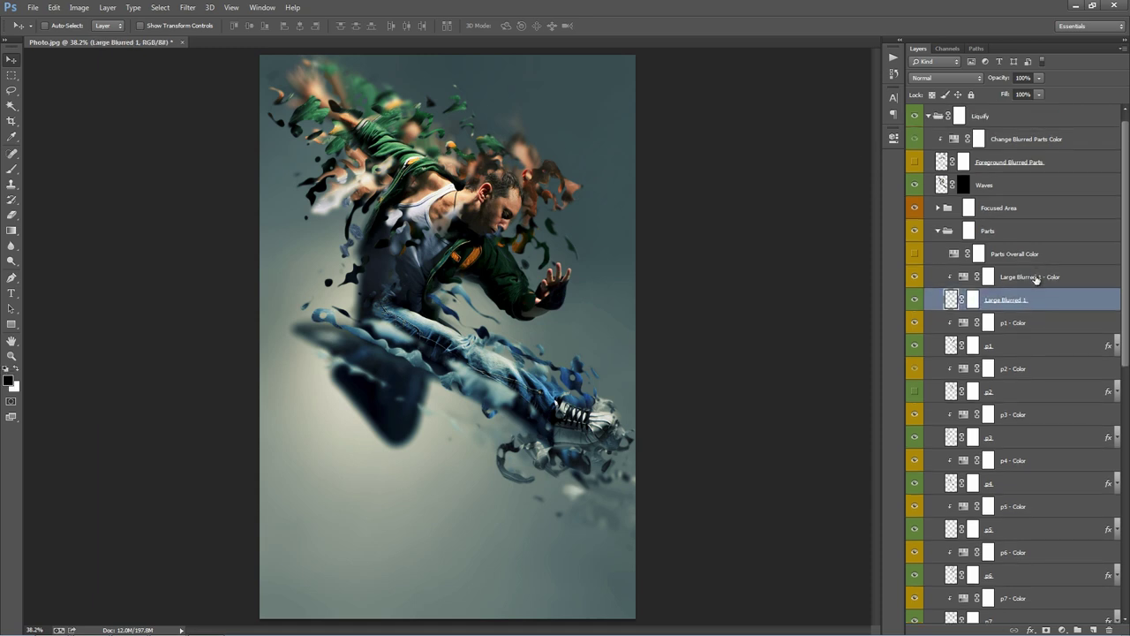
pyautogui.click(1034, 278)
pyautogui.click(1021, 255)
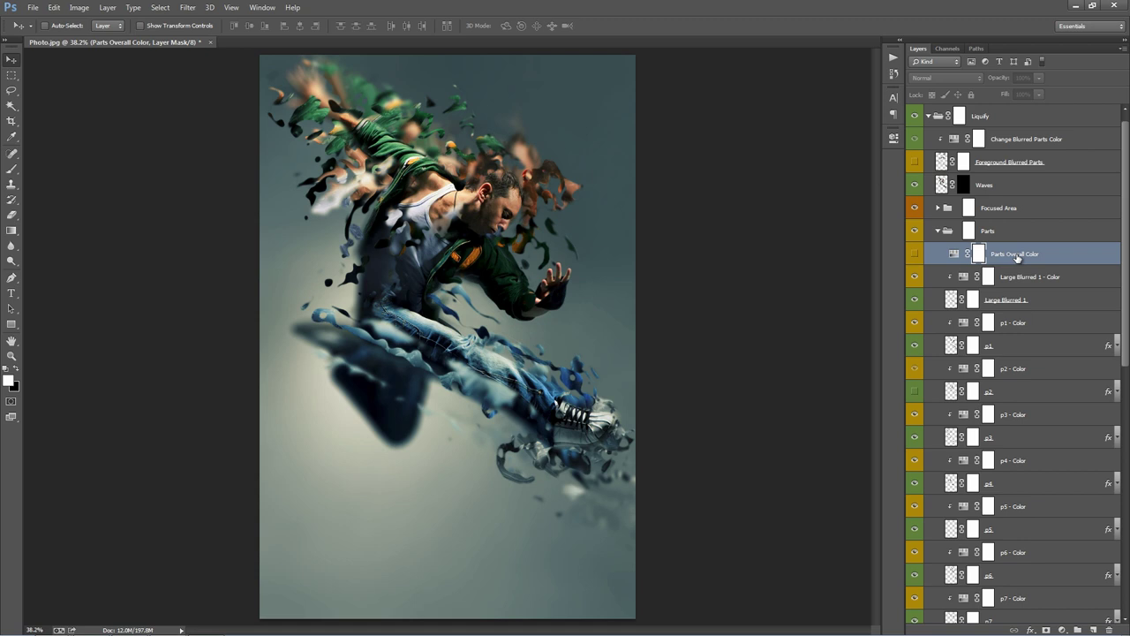
pyautogui.click(915, 253)
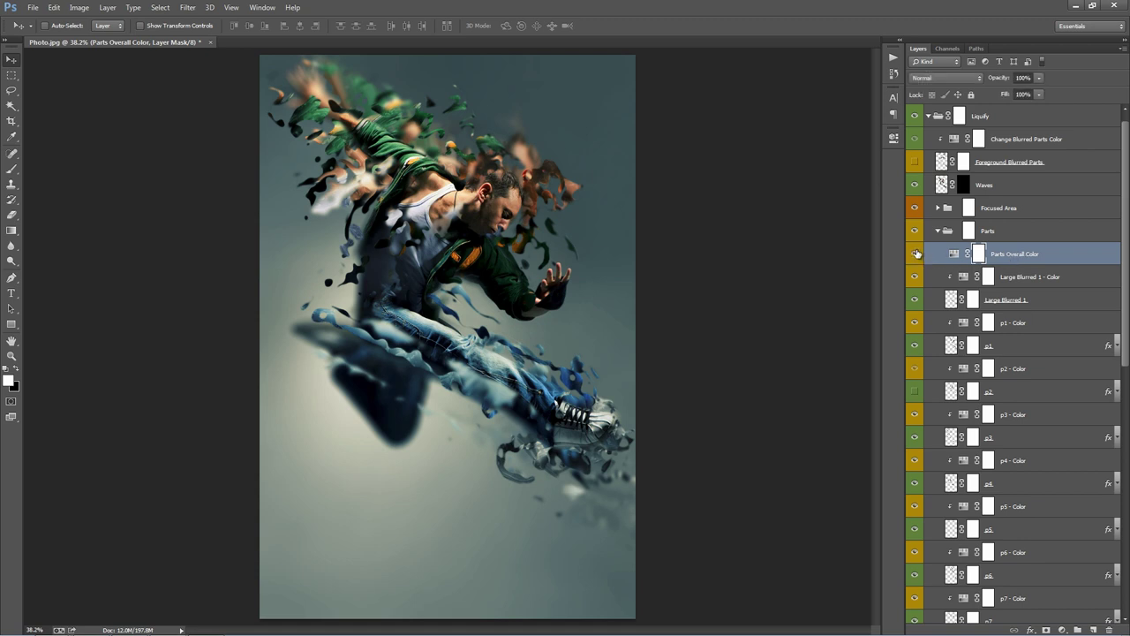
pyautogui.doubleClick(952, 254)
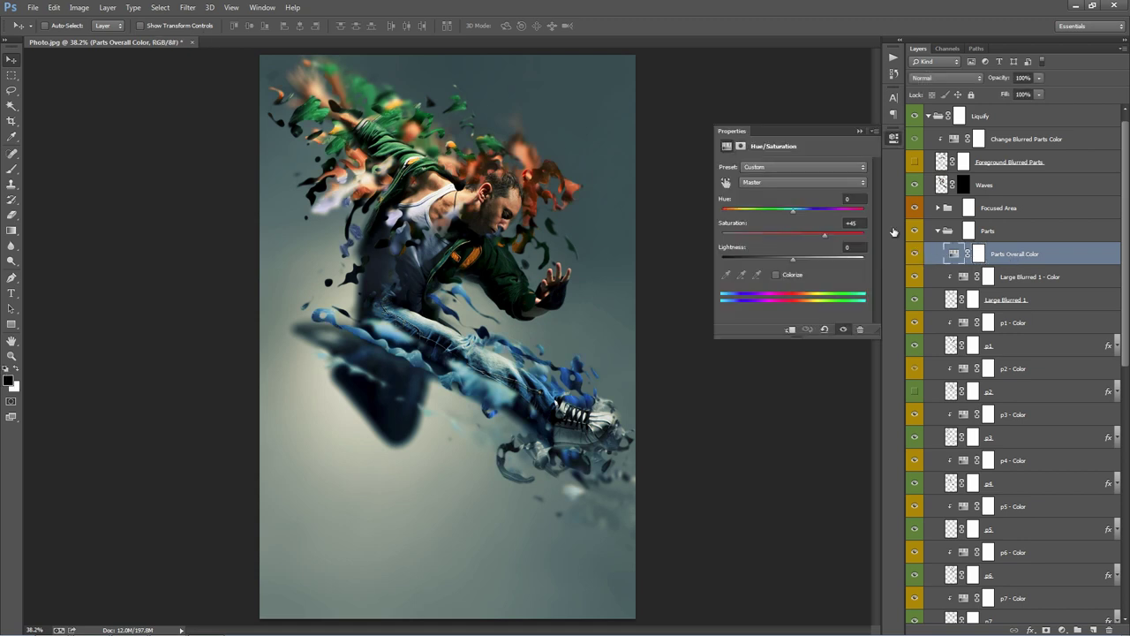
pyautogui.moveTo(825, 238); pyautogui.dragTo(801, 209)
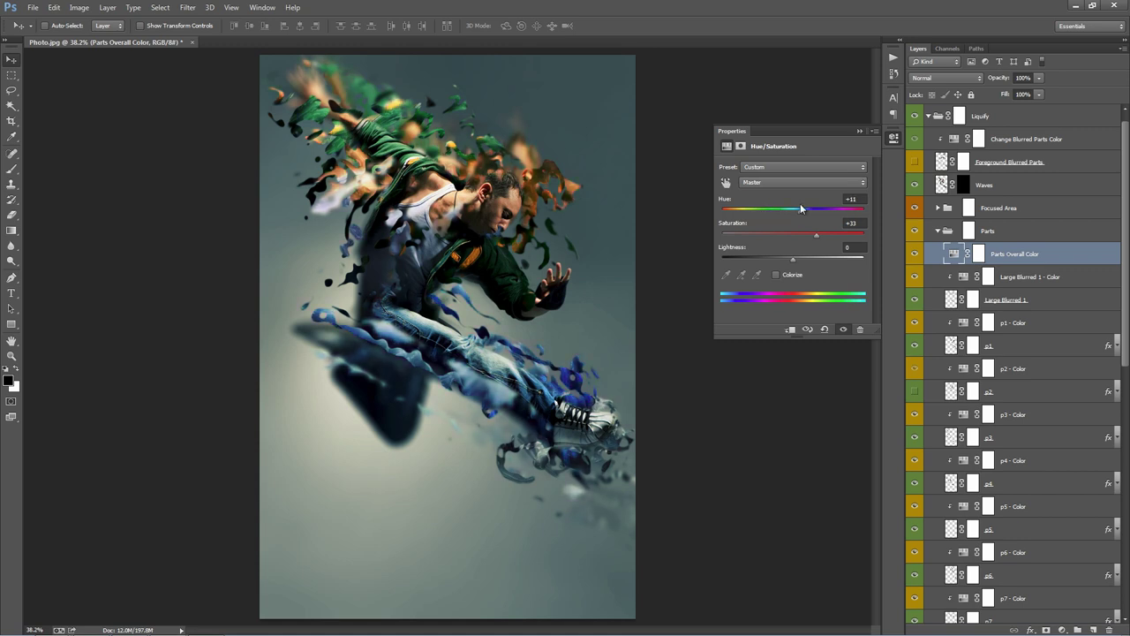
pyautogui.click(859, 131)
pyautogui.click(914, 253)
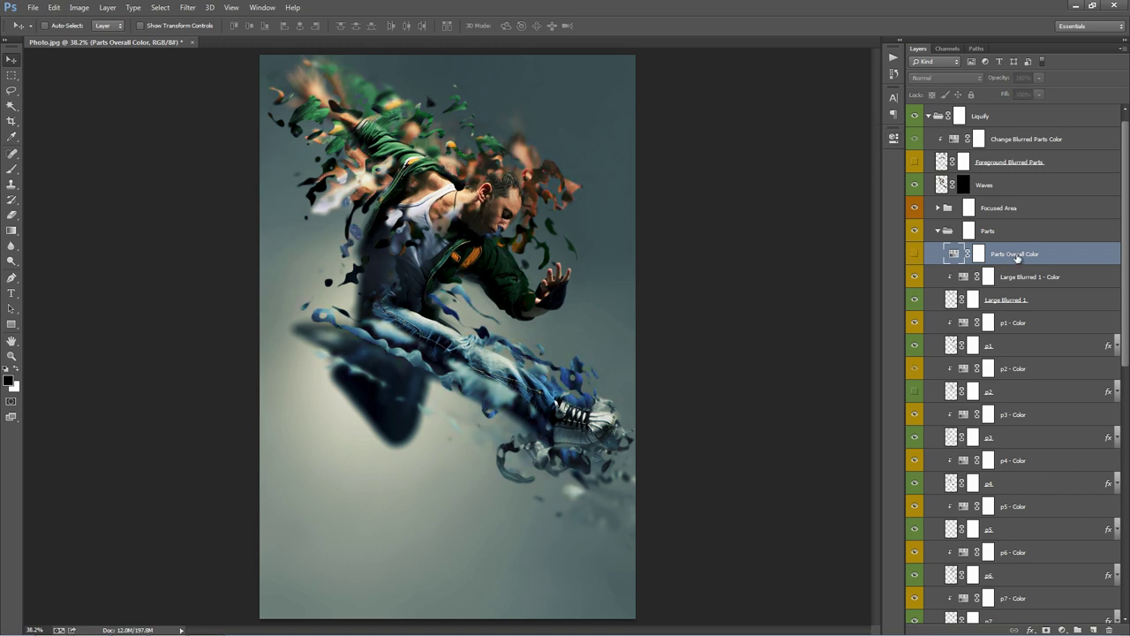
pyautogui.scroll(-3, 1016, 344)
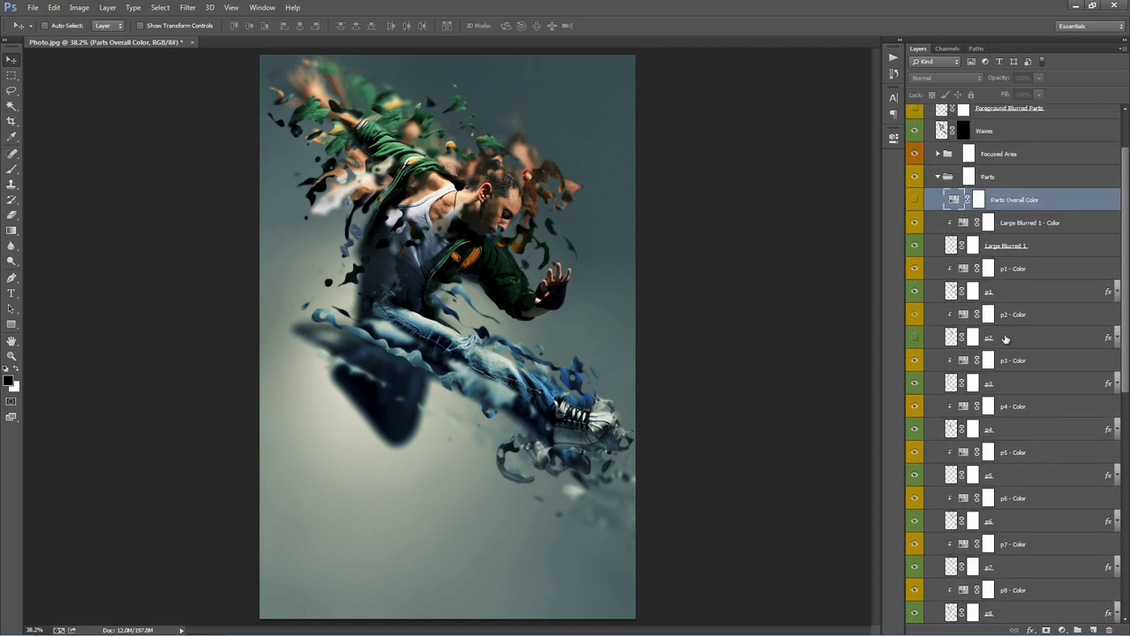
# Collapse the Parts group and toggle Foreground Blurred Parts off and on to compare
pyautogui.click(937, 178)
pyautogui.click(939, 178)
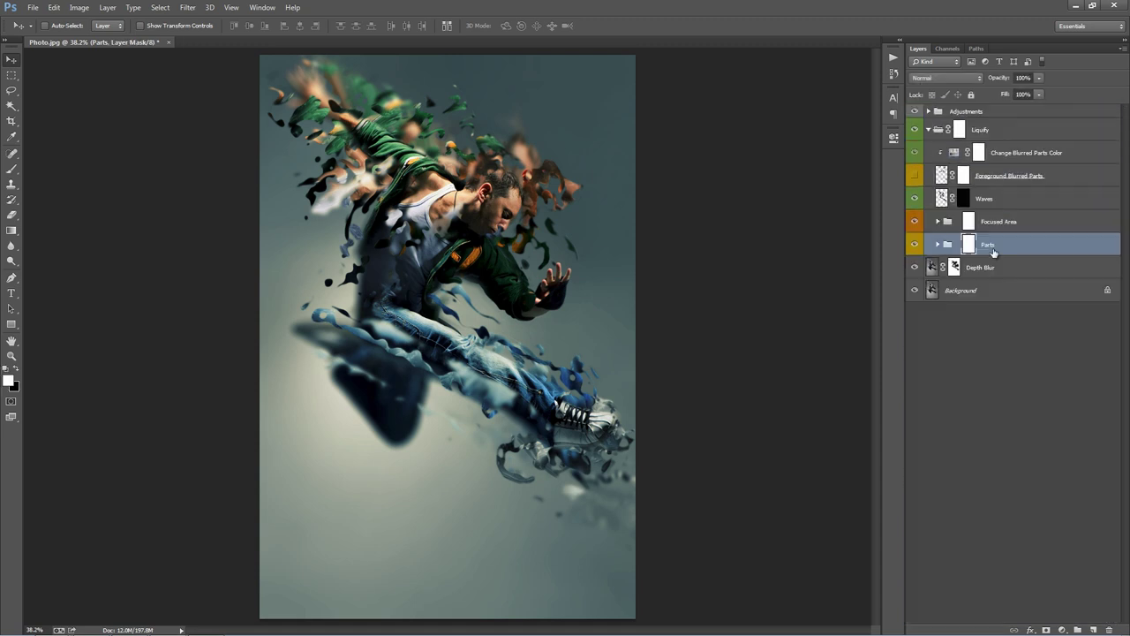
pyautogui.click(1031, 177)
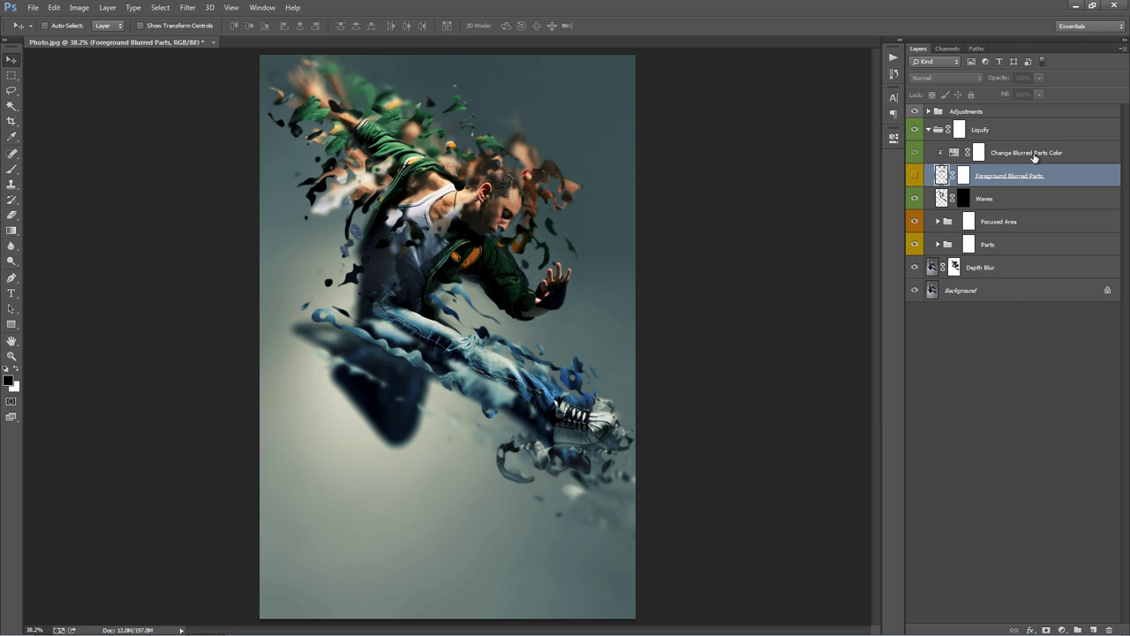
pyautogui.click(1033, 155)
pyautogui.click(1007, 176)
pyautogui.click(914, 175)
pyautogui.click(914, 176)
pyautogui.click(915, 177)
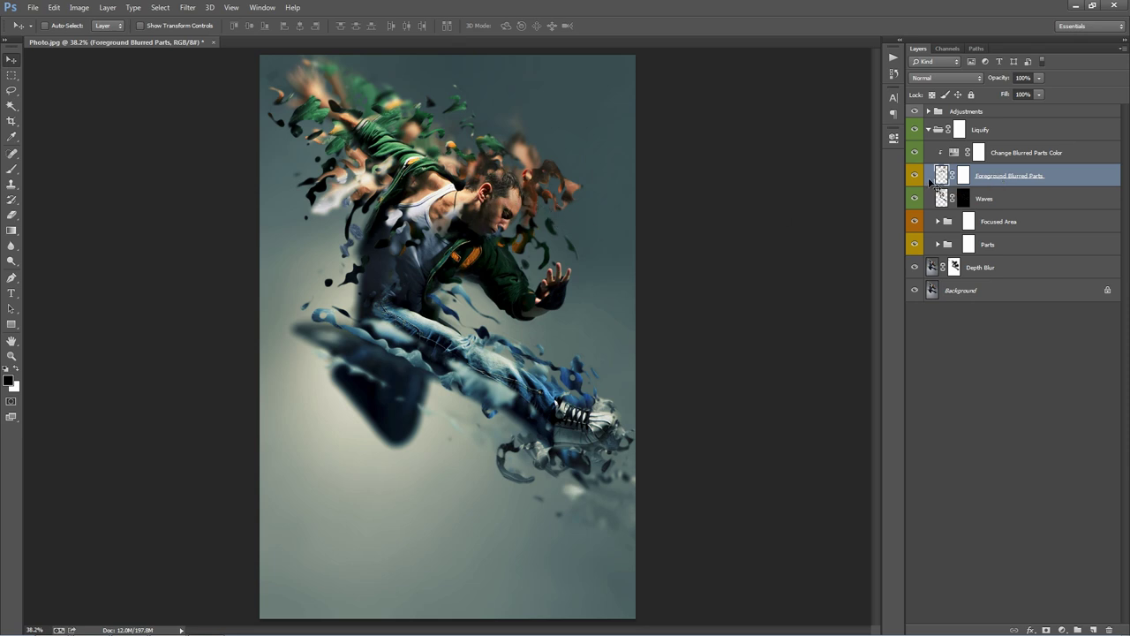
# Drag the Foreground Blurred Parts layer so its blurred fragments lie over the dancer
pyautogui.click(11, 75)
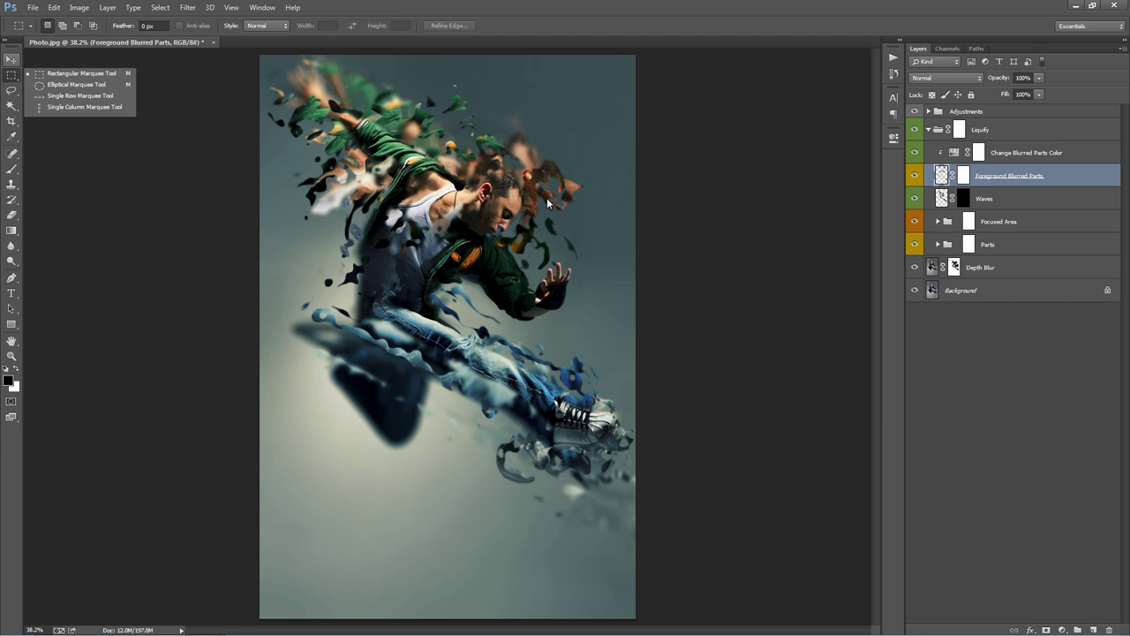
pyautogui.press('v')
pyautogui.moveTo(535, 190); pyautogui.dragTo(472, 166)
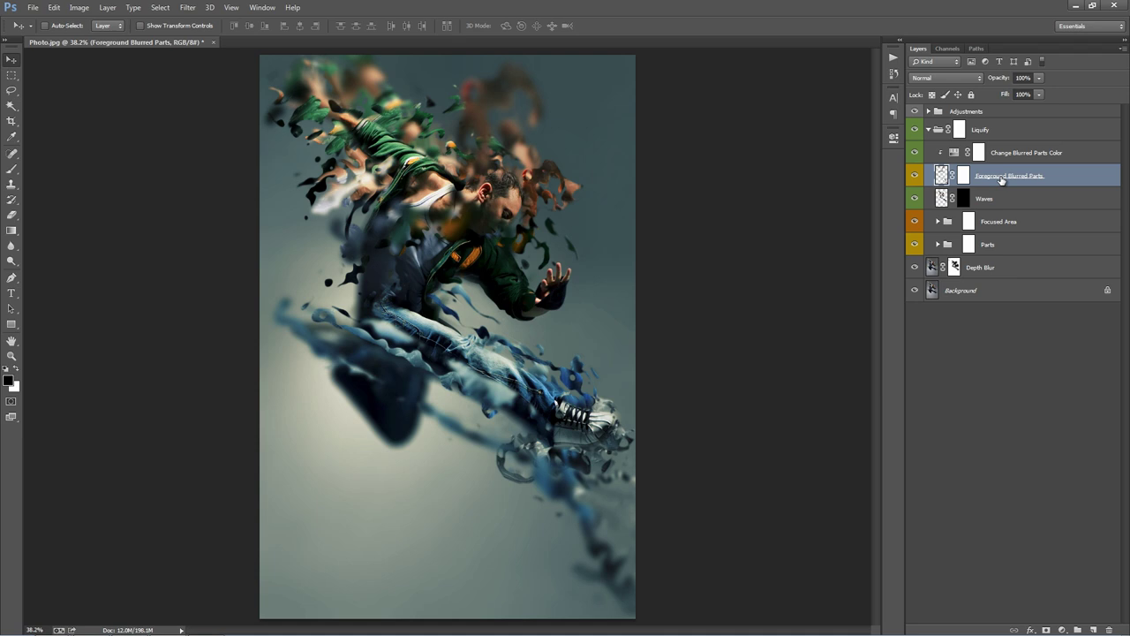
# Paint black at brush size 175 on the Foreground Blurred Parts mask over face, shoulder and jacket
pyautogui.click(939, 244)
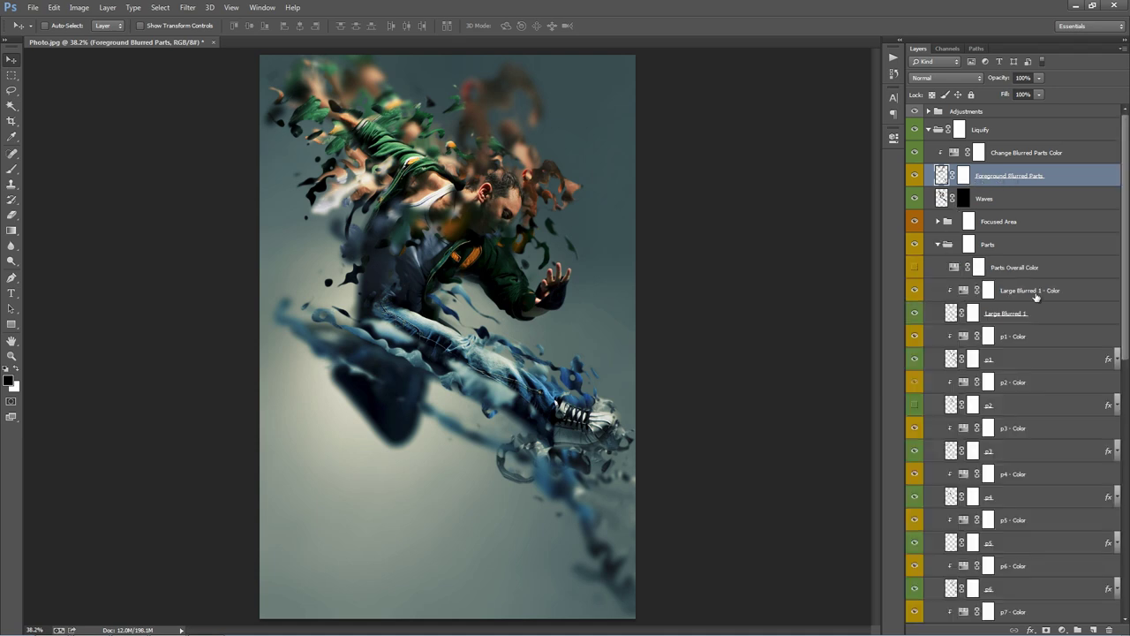
pyautogui.click(1045, 337)
pyautogui.click(1039, 360)
pyautogui.click(987, 183)
pyautogui.click(963, 175)
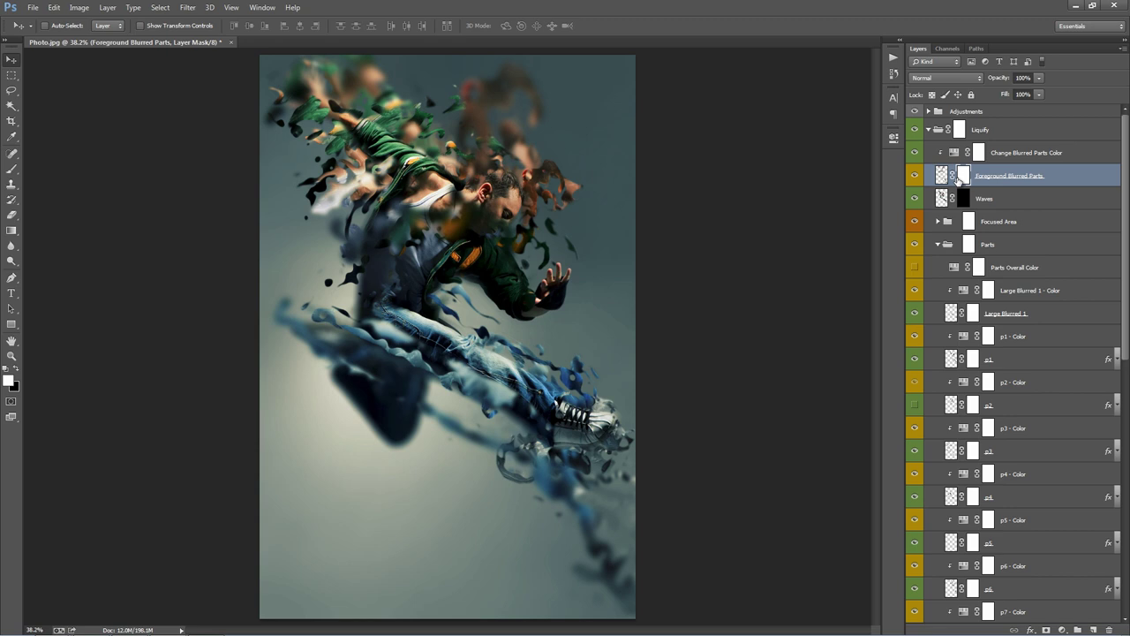
pyautogui.press('x')
pyautogui.press('b')
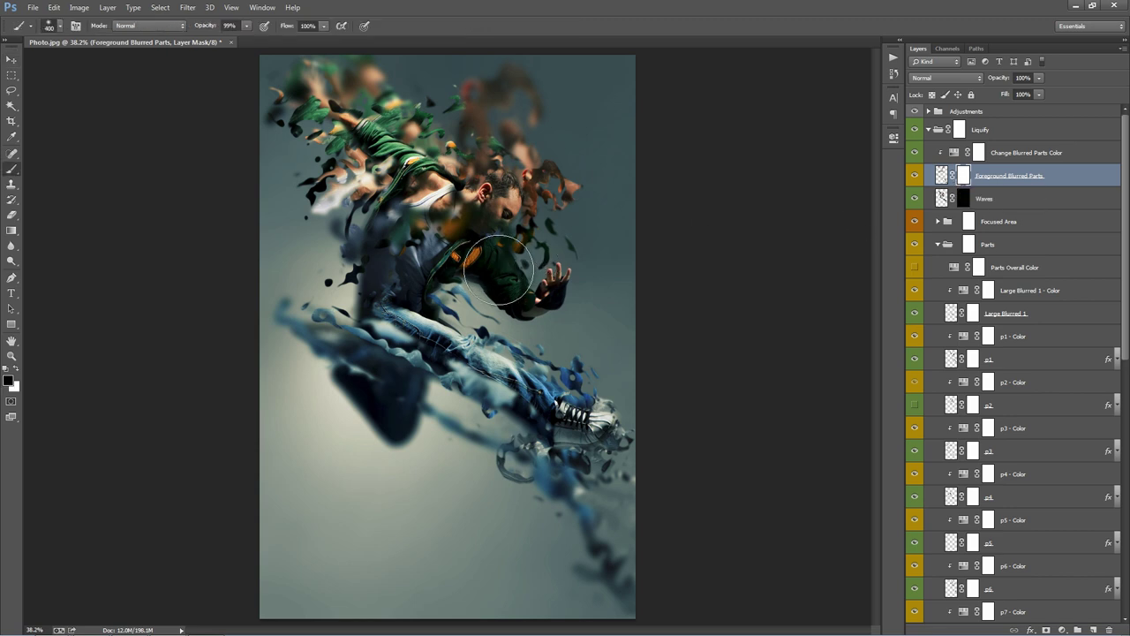
pyautogui.press('[')
pyautogui.press('[')
pyautogui.press('[')
pyautogui.moveTo(543, 228)
pyautogui.mouseDown()
pyautogui.moveTo(364, 223)
pyautogui.moveTo(328, 232)
pyautogui.mouseUp()
pyautogui.moveTo(457, 264)
pyautogui.mouseDown()
pyautogui.moveTo(459, 280)
pyautogui.moveTo(479, 274)
pyautogui.moveTo(472, 263)
pyautogui.mouseUp()
# Nudge the Foreground Blurred Parts pixels down slightly with the Move tool
pyautogui.press('v')
pyautogui.click(941, 175)
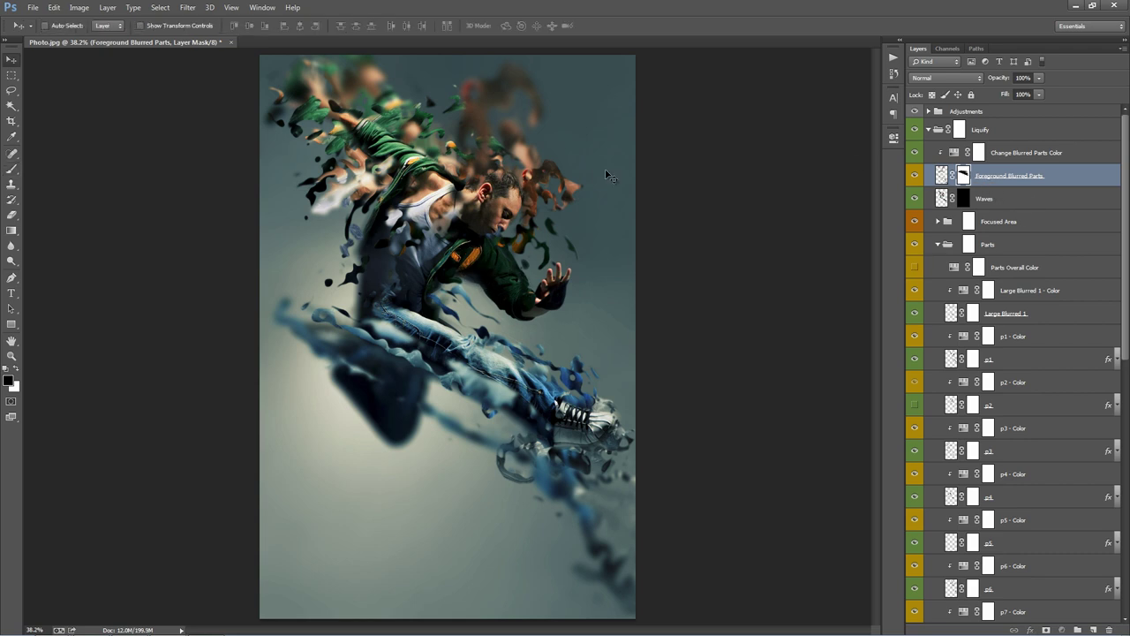
pyautogui.moveTo(548, 162); pyautogui.dragTo(547, 166)
# Free-transform Foreground Blurred Parts, rotating about 10° and scaling to roughly 109%
pyautogui.hotkey('ctrl', 't')
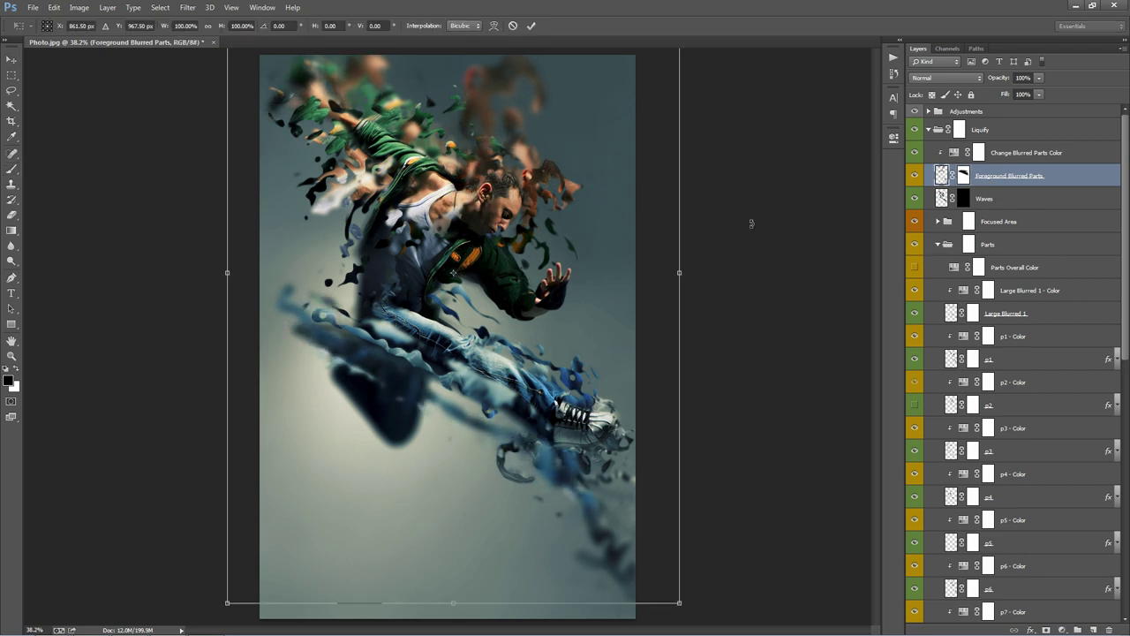
pyautogui.hotkey('ctrl', '-')
pyautogui.hotkey('ctrl', '-')
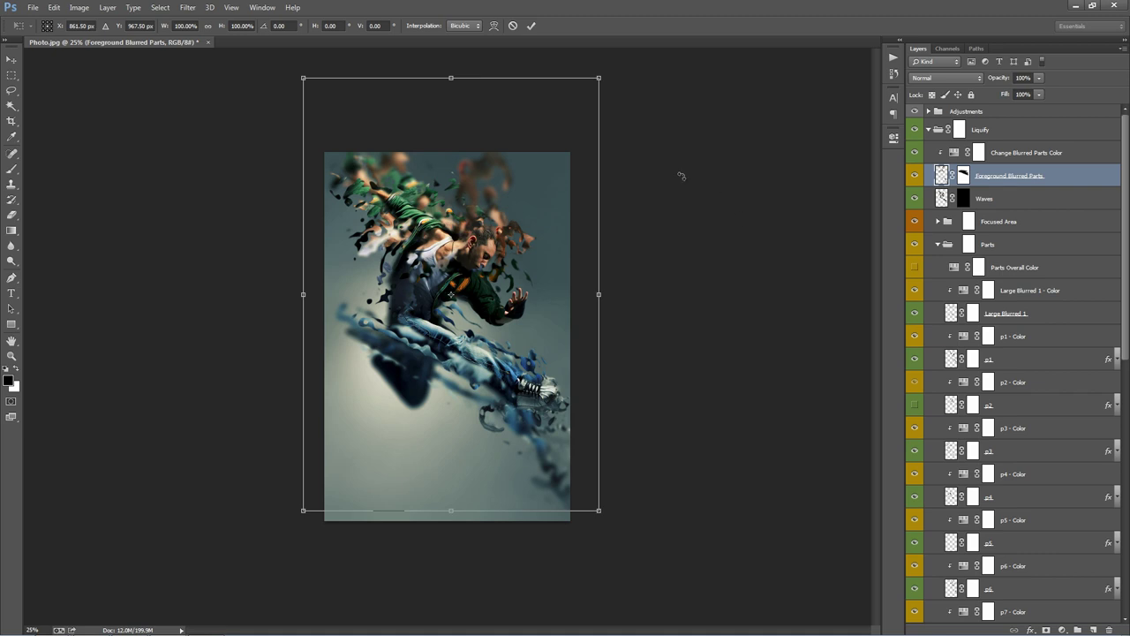
pyautogui.moveTo(681, 175); pyautogui.dragTo(704, 218)
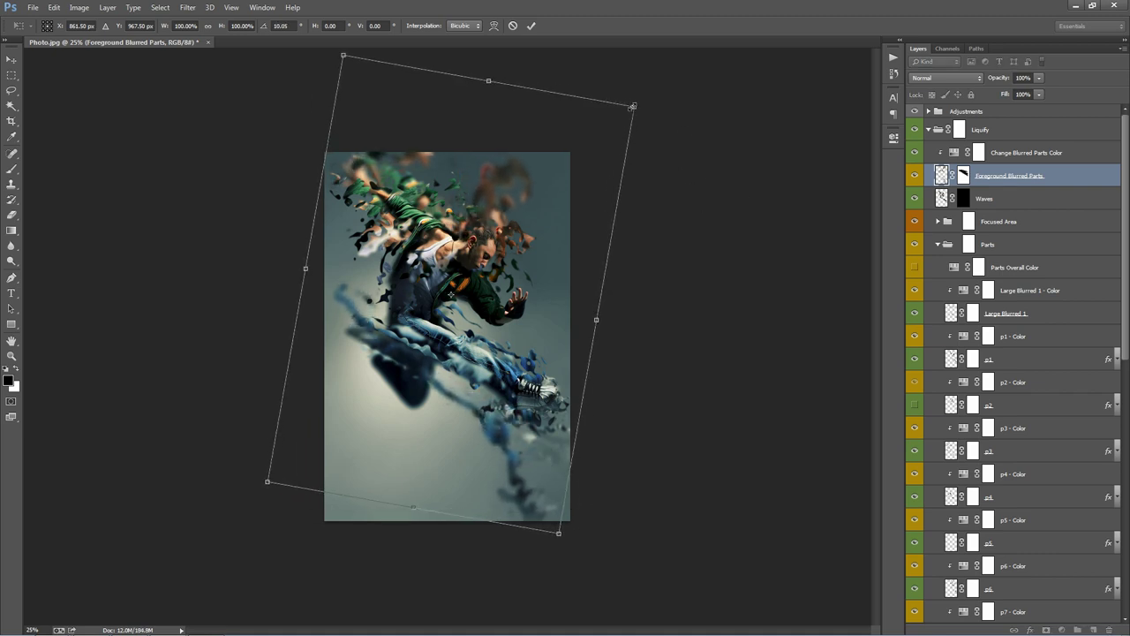
pyautogui.moveTo(632, 106); pyautogui.dragTo(649, 89)
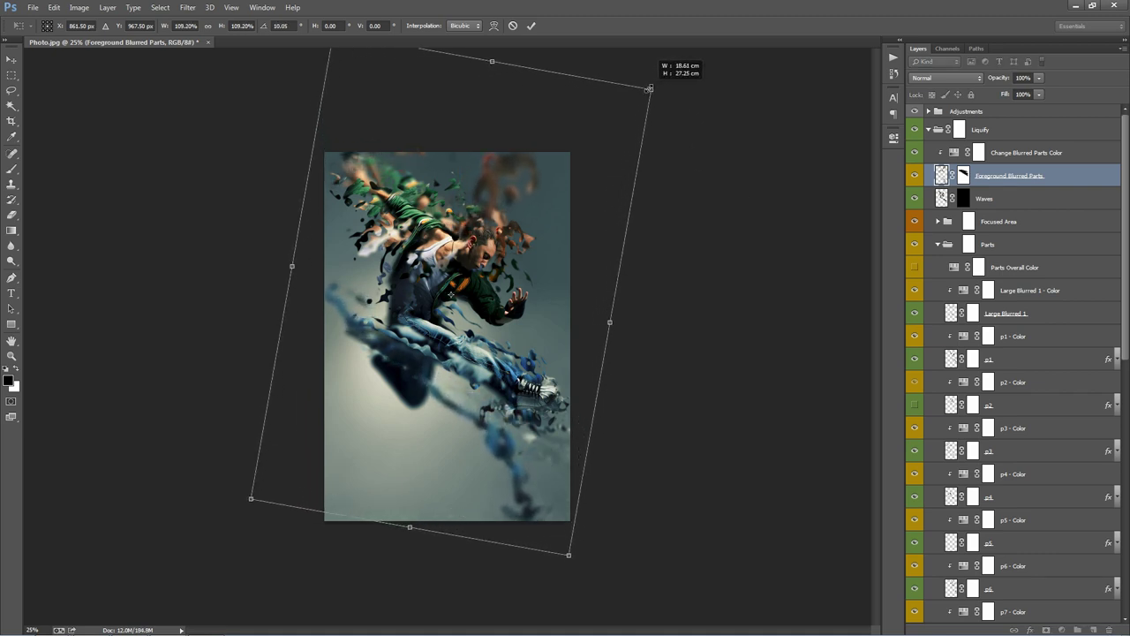
pyautogui.press('Return')
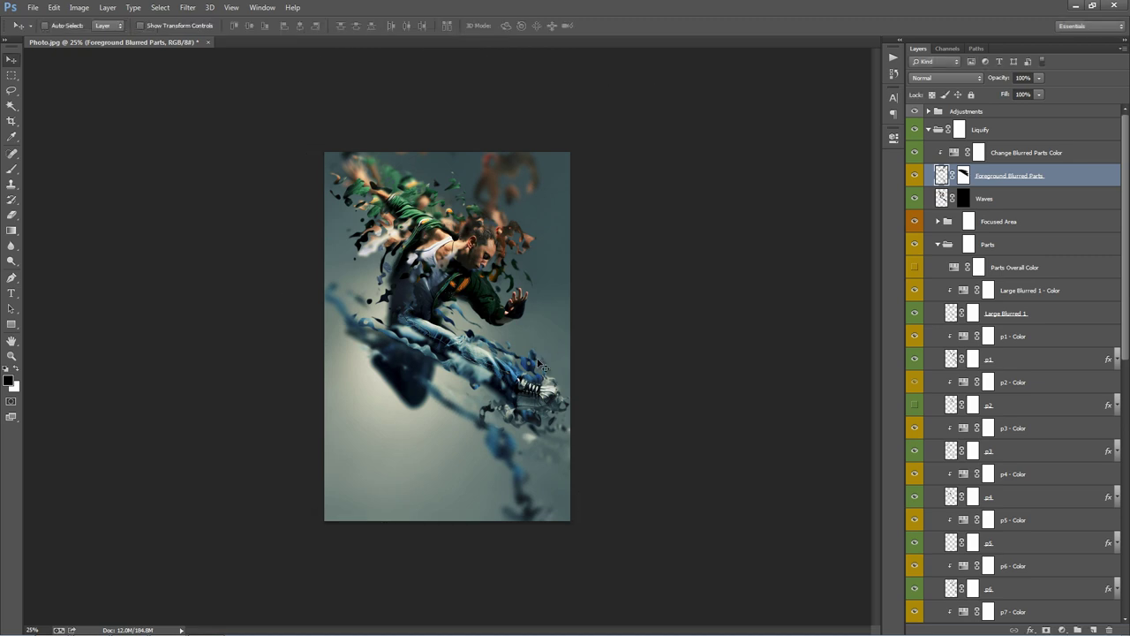
pyautogui.hotkey('ctrl', '+')
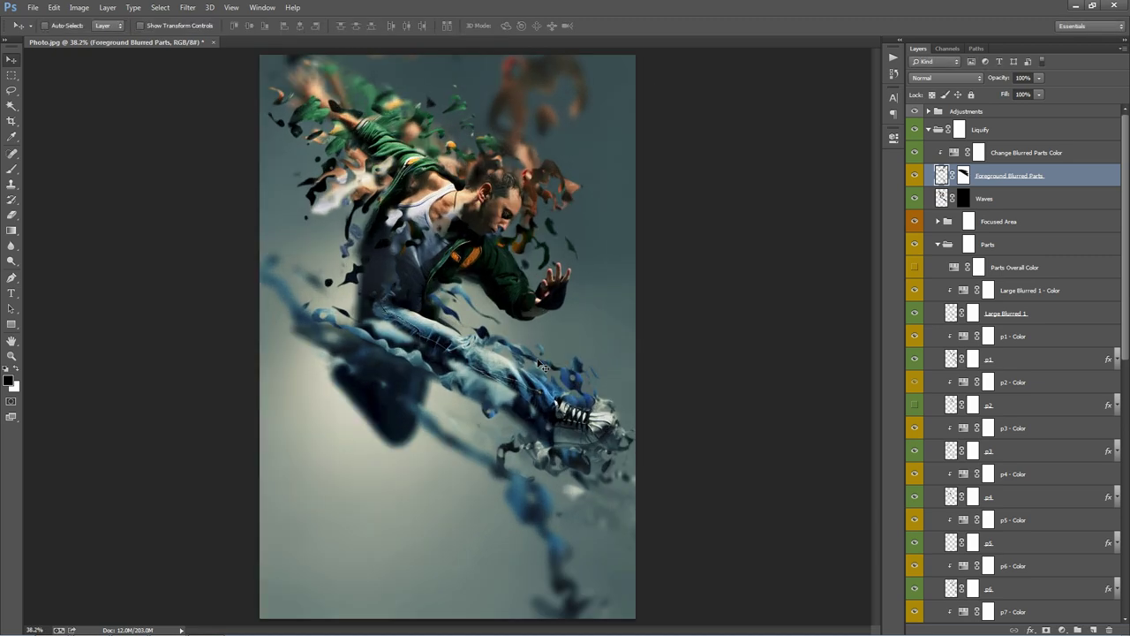
pyautogui.hotkey('ctrl', '-')
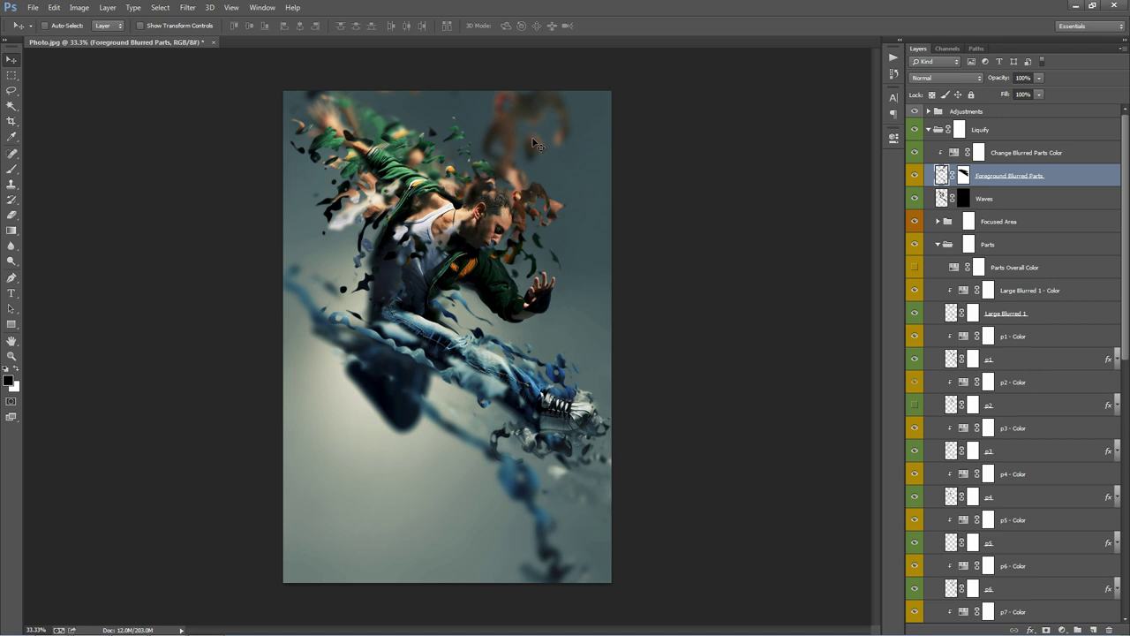
# Target the Foreground Blurred Parts mask with a smaller brush for hiding fragments near the top
pyautogui.click(964, 176)
pyautogui.press('b')
pyautogui.press('[')
pyautogui.press('[')
pyautogui.press('[')
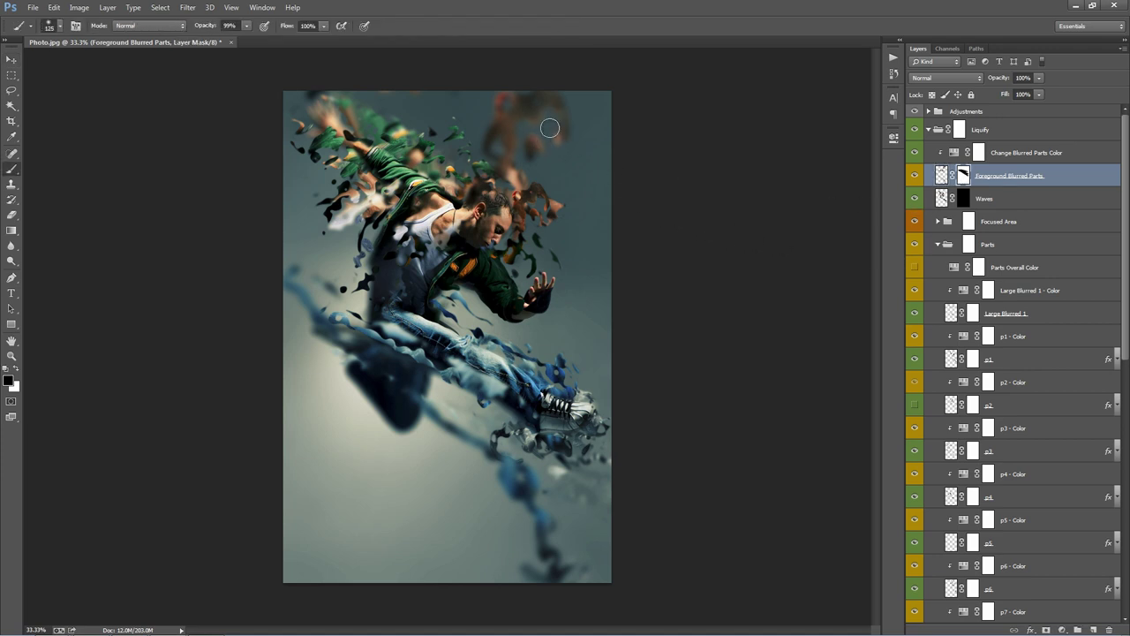
pyautogui.press('[')
pyautogui.press('[')
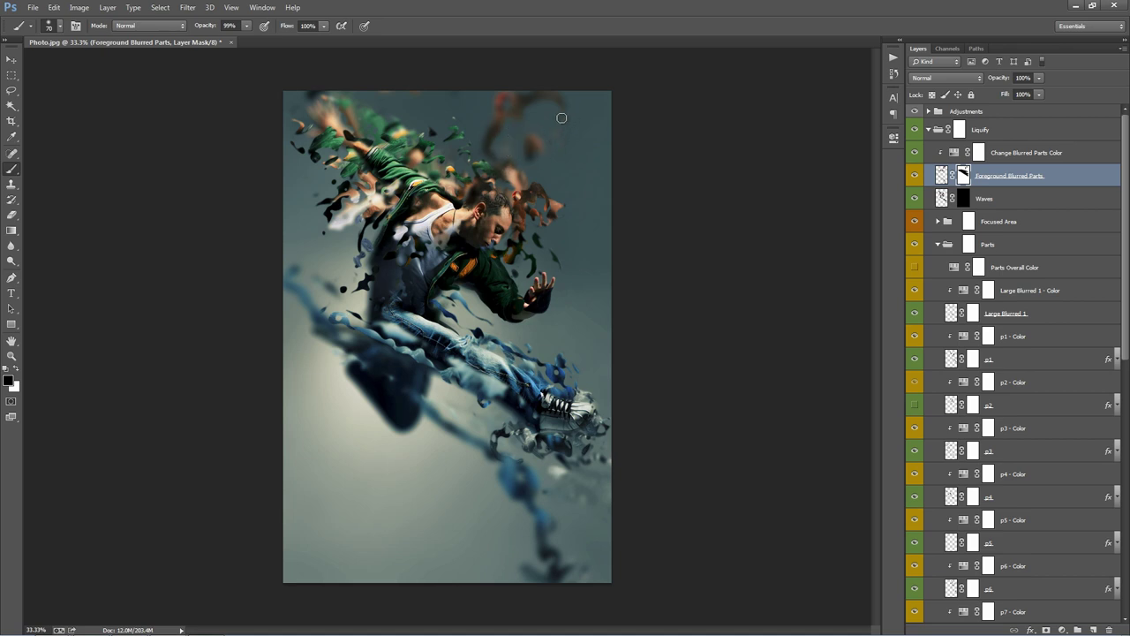
# Target the Waves layer mask, fit the image, and leave the mask black after inverting twice
pyautogui.press('v')
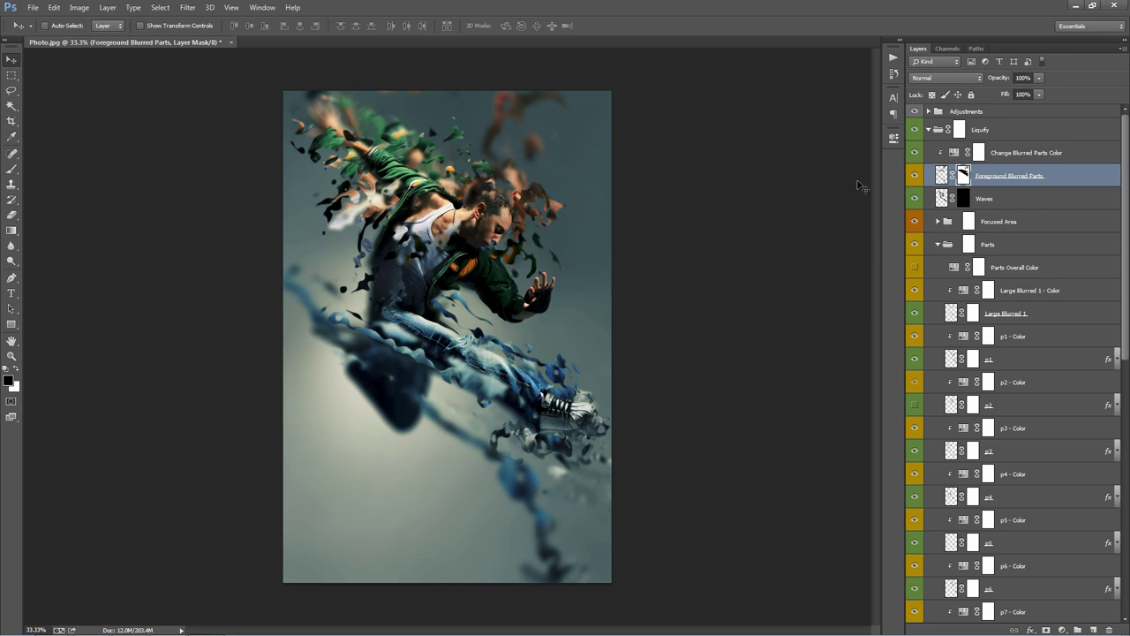
pyautogui.click(1005, 175)
pyautogui.click(997, 200)
pyautogui.click(937, 245)
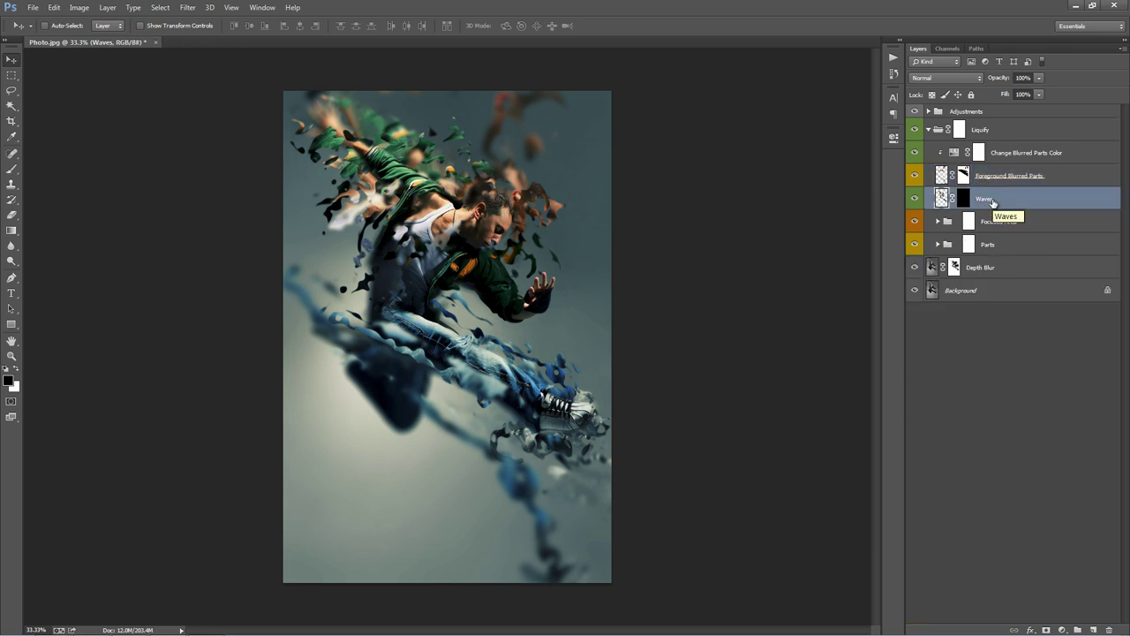
pyautogui.hotkey('ctrl', '0')
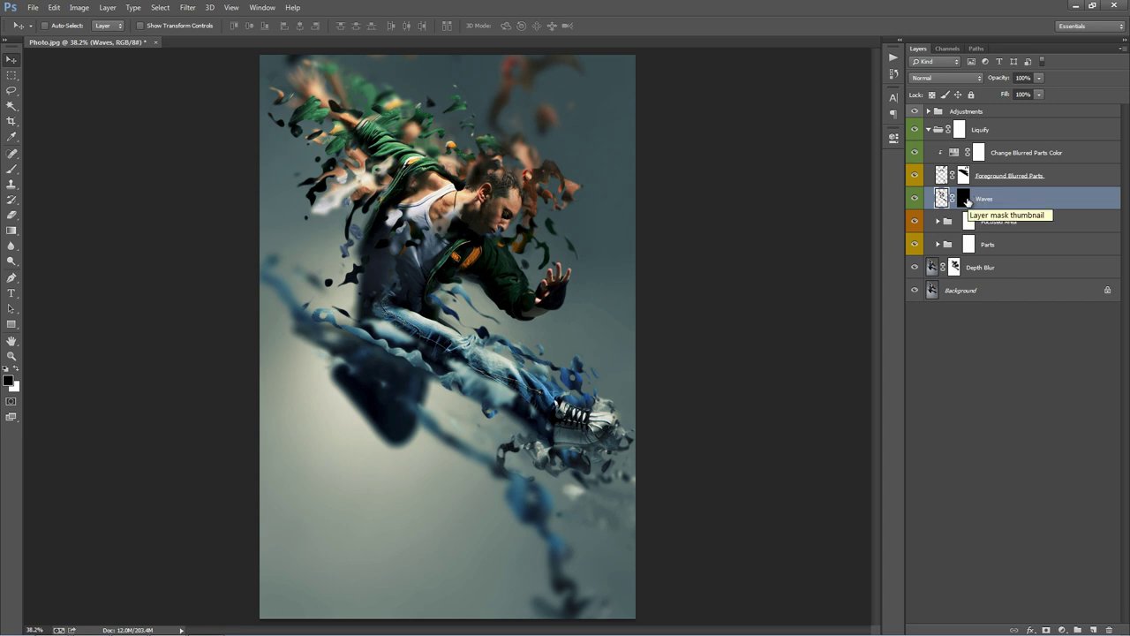
pyautogui.click(966, 199)
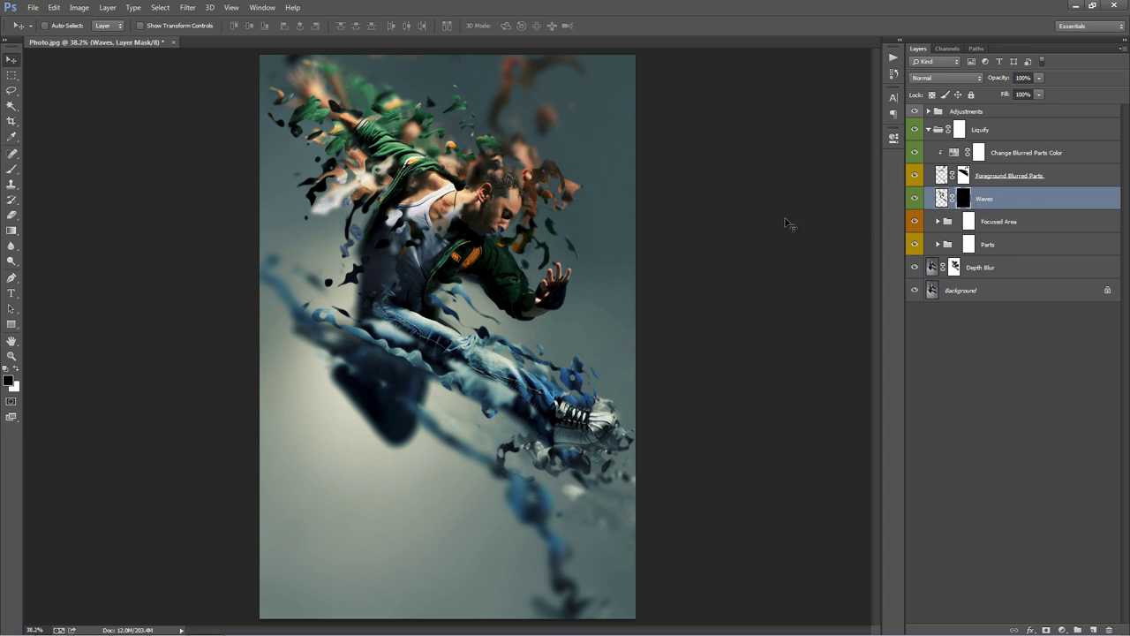
pyautogui.hotkey('ctrl', 'i')
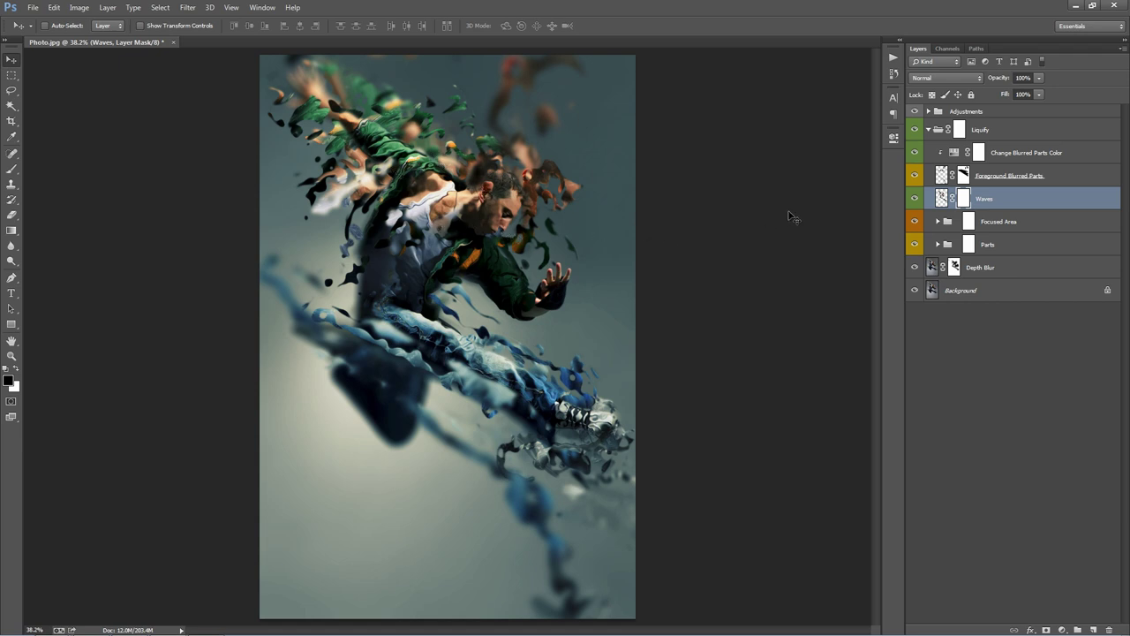
pyautogui.hotkey('ctrl', 'i')
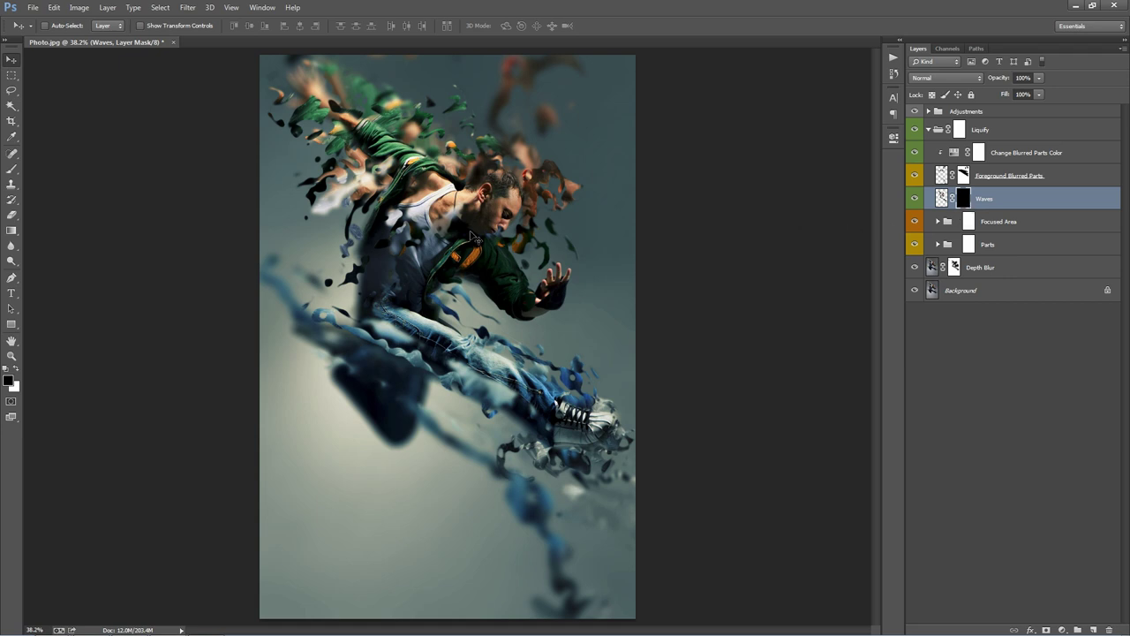
# Paint white on the Waves mask to reveal the distortion over the dancer's body and legs
pyautogui.press('b')
pyautogui.press('x')
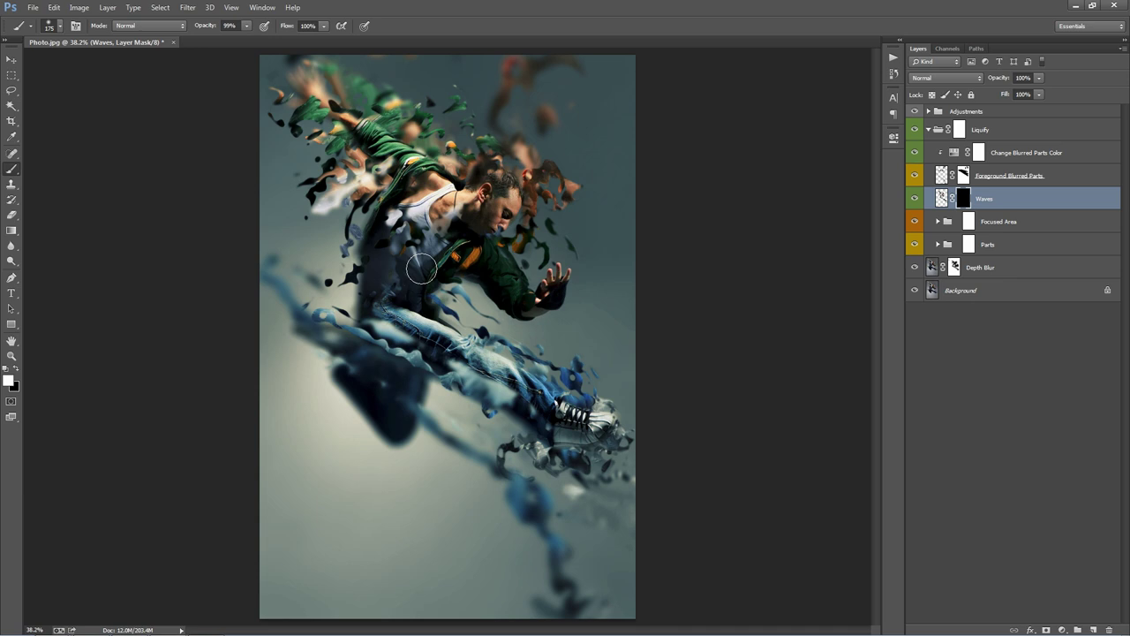
pyautogui.press(']')
pyautogui.press(']')
pyautogui.press(']')
pyautogui.press(']')
pyautogui.press(']')
pyautogui.moveTo(420, 257)
pyautogui.mouseDown()
pyautogui.moveTo(445, 338)
pyautogui.moveTo(565, 385)
pyautogui.moveTo(399, 355)
pyautogui.moveTo(477, 376)
pyautogui.moveTo(379, 320)
pyautogui.moveTo(404, 336)
pyautogui.moveTo(360, 218)
pyautogui.moveTo(399, 196)
pyautogui.moveTo(402, 173)
pyautogui.moveTo(440, 181)
pyautogui.moveTo(413, 147)
pyautogui.moveTo(417, 217)
pyautogui.mouseUp()
pyautogui.press('[')
pyautogui.press('[')
pyautogui.press('[')
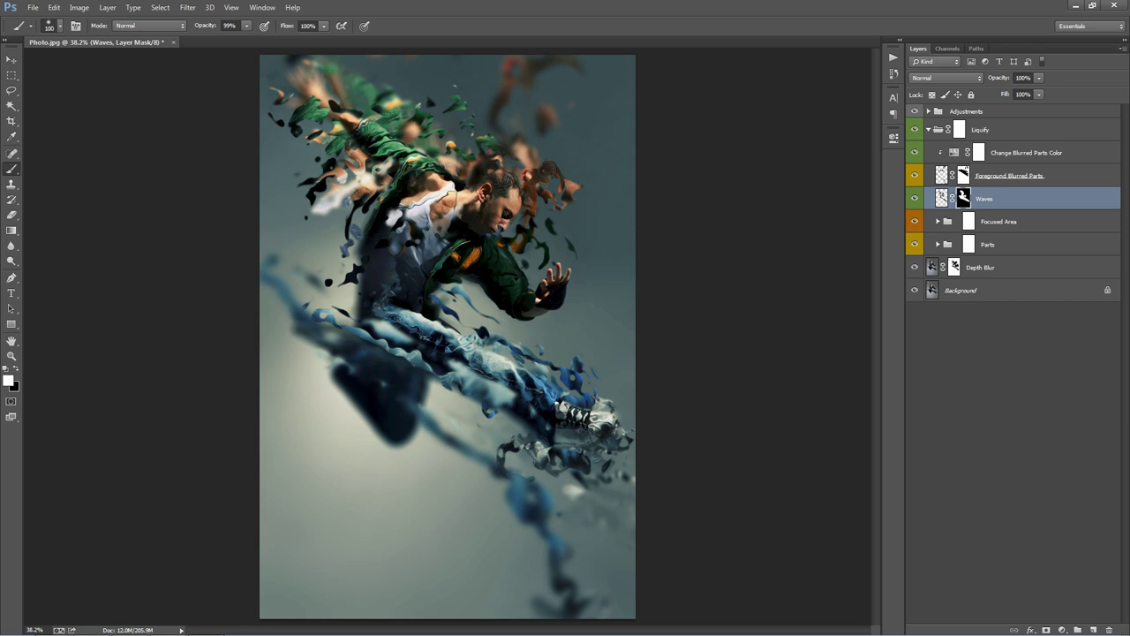
pyautogui.press('x')
# Compare the Focused Area group on and off and hide the Waves layer
pyautogui.press('v')
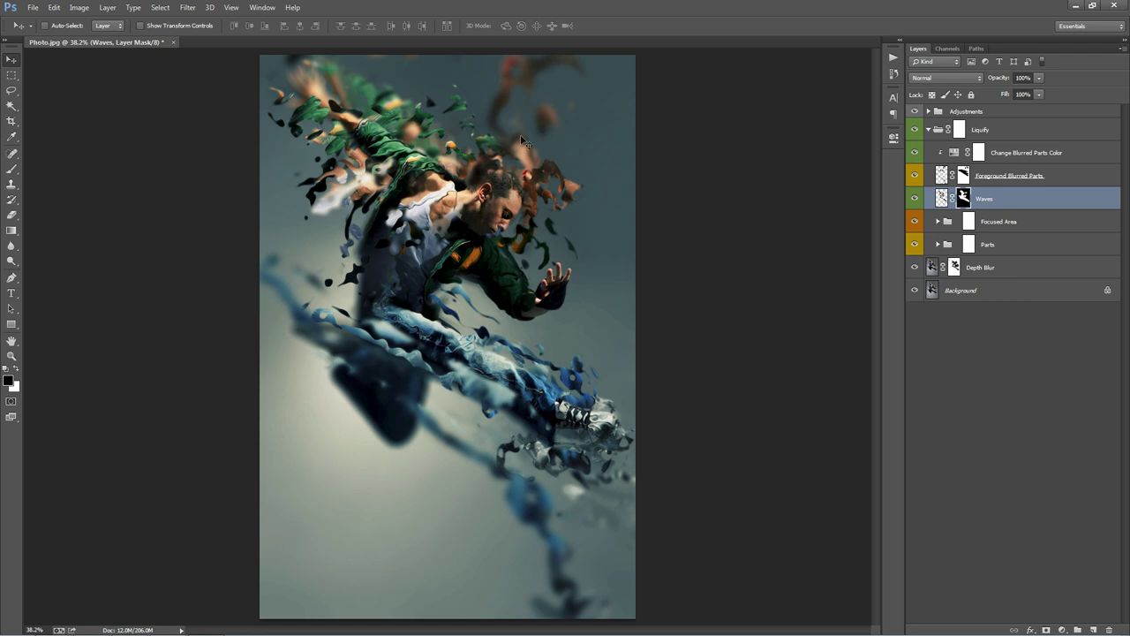
pyautogui.click(1029, 224)
pyautogui.click(937, 221)
pyautogui.click(938, 222)
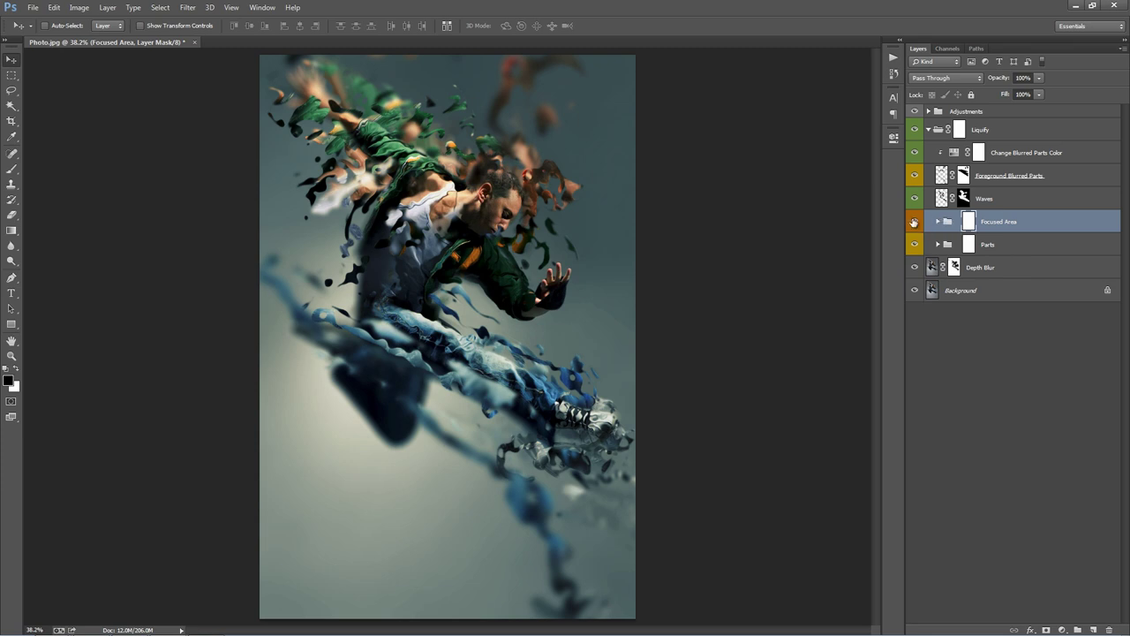
pyautogui.click(914, 221)
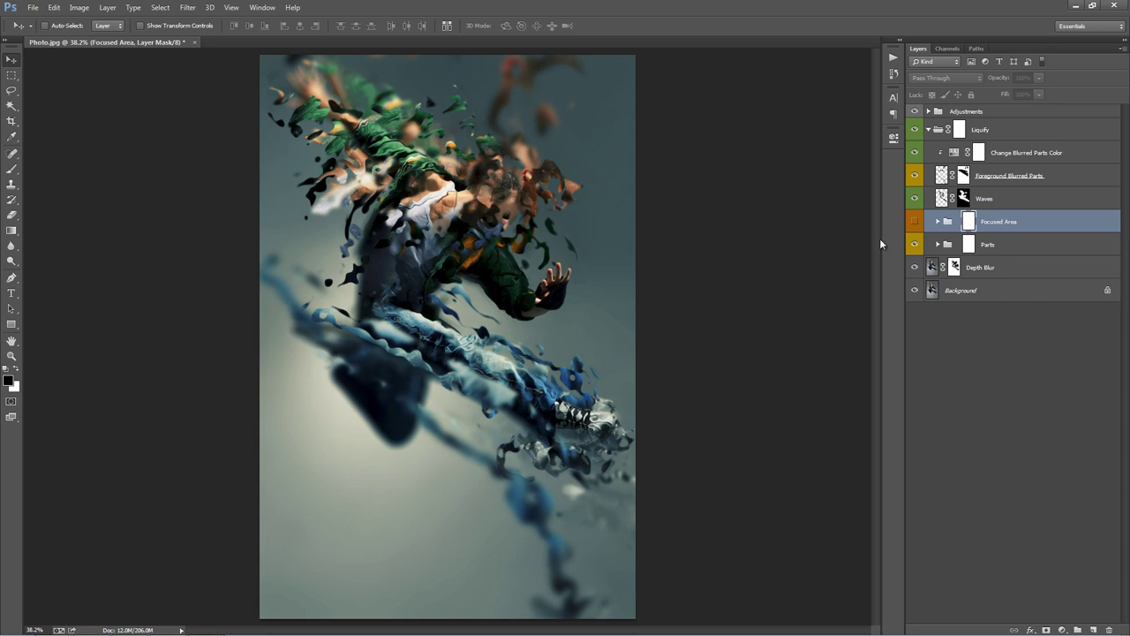
pyautogui.click(916, 218)
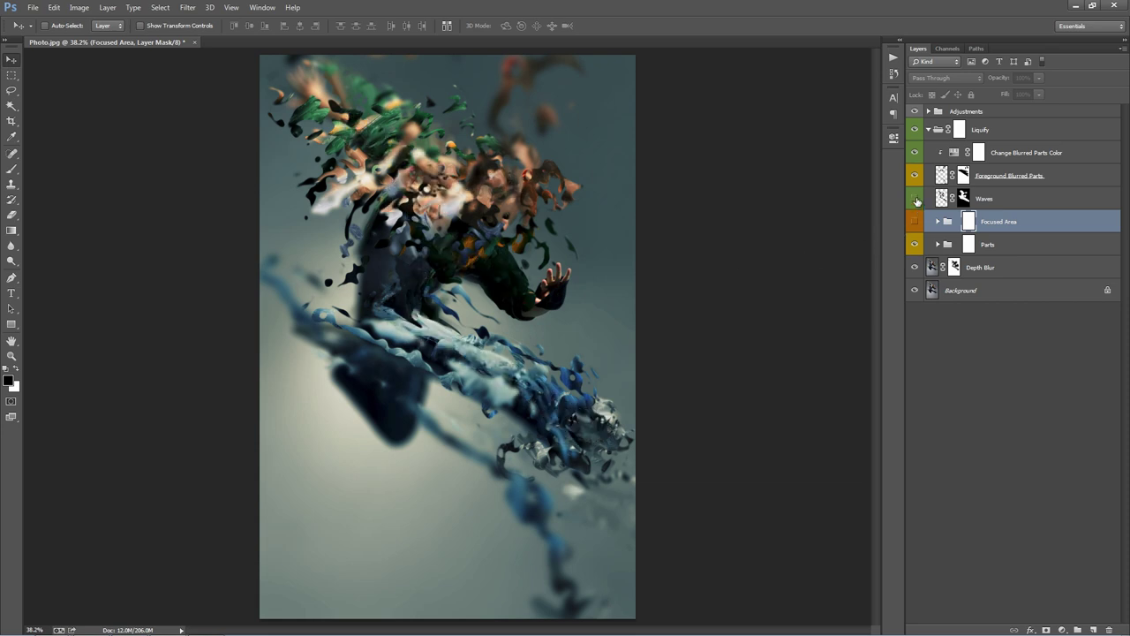
pyautogui.click(915, 200)
# Keep toggling Focused Area to compare sharpness, finishing with it visible
pyautogui.click(914, 222)
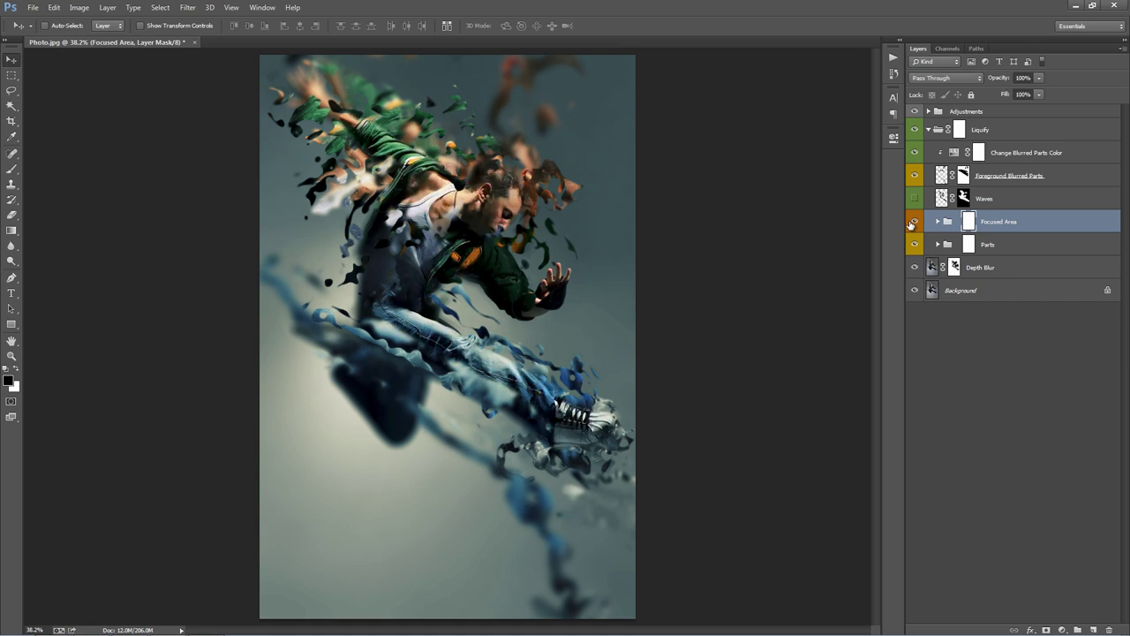
pyautogui.click(914, 222)
pyautogui.click(914, 222)
pyautogui.click(914, 221)
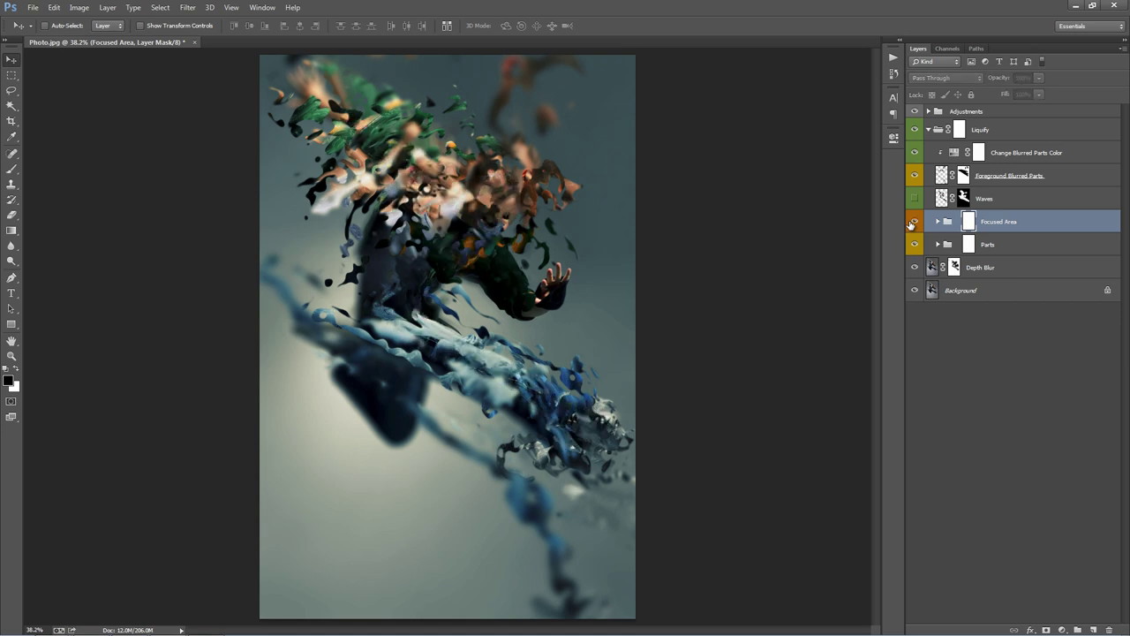
pyautogui.click(913, 222)
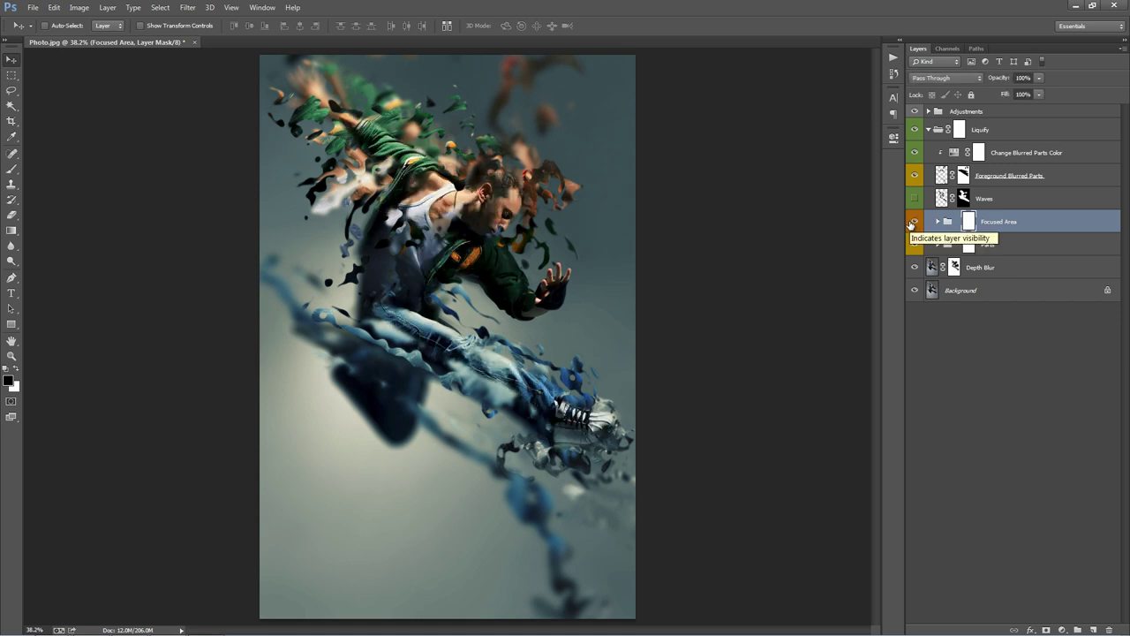
pyautogui.click(913, 222)
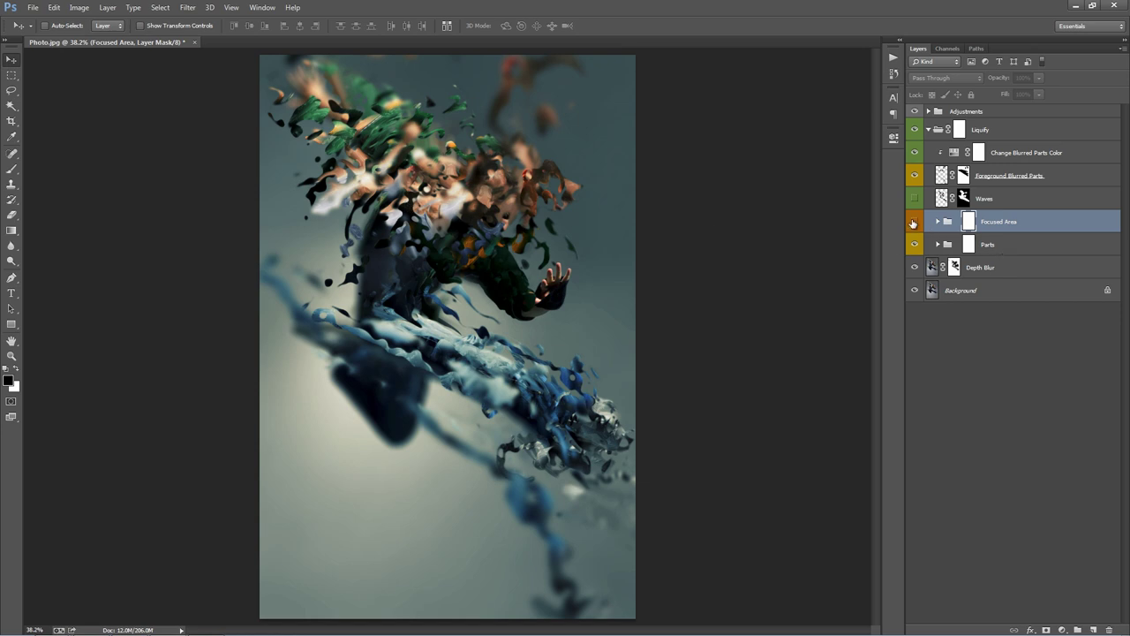
pyautogui.click(914, 222)
pyautogui.click(914, 221)
pyautogui.click(915, 222)
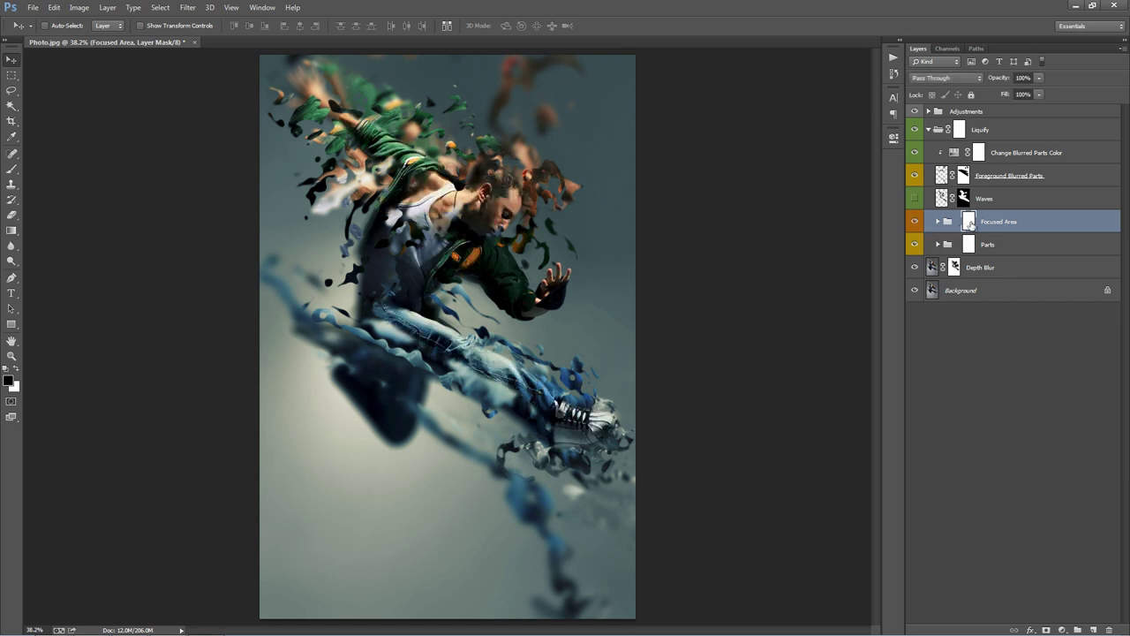
# With a smaller brush, paint black on the Focused Area mask near the chest, then white to restore the shirt
pyautogui.press('b')
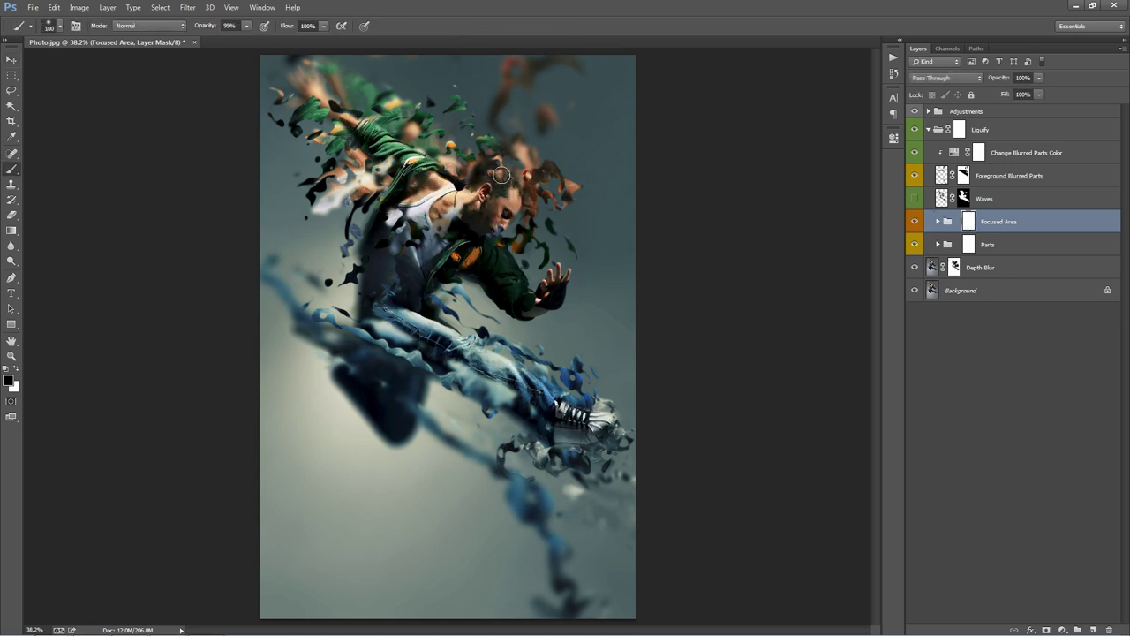
pyautogui.press('[')
pyautogui.press('[')
pyautogui.press('[')
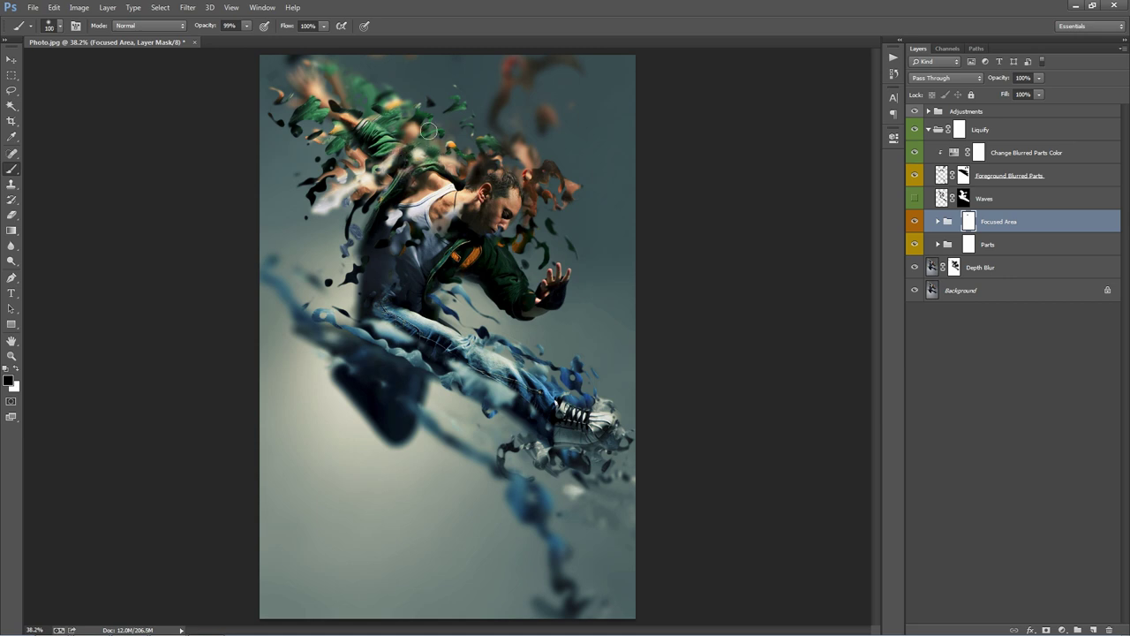
pyautogui.moveTo(410, 167)
pyautogui.mouseDown()
pyautogui.moveTo(392, 189)
pyautogui.moveTo(436, 159)
pyautogui.moveTo(407, 212)
pyautogui.moveTo(456, 154)
pyautogui.moveTo(411, 194)
pyautogui.moveTo(404, 139)
pyautogui.moveTo(389, 127)
pyautogui.moveTo(393, 111)
pyautogui.moveTo(418, 114)
pyautogui.moveTo(385, 119)
pyautogui.moveTo(396, 98)
pyautogui.moveTo(379, 180)
pyautogui.moveTo(410, 158)
pyautogui.mouseUp()
pyautogui.press('[')
pyautogui.press('[')
pyautogui.press('[')
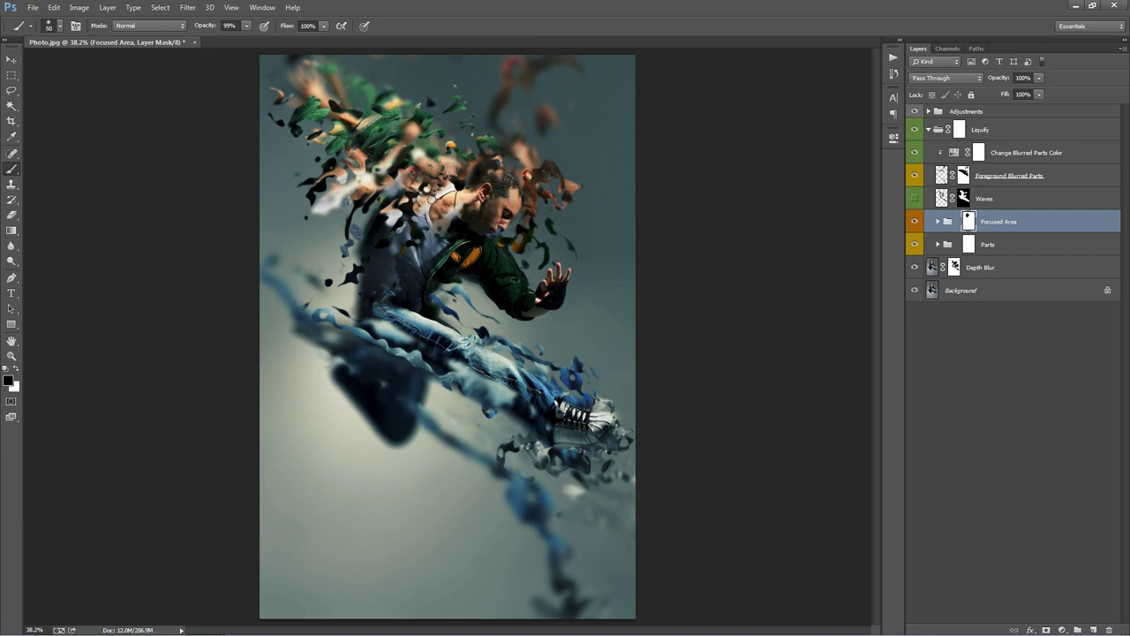
pyautogui.press('x')
pyautogui.moveTo(441, 193)
pyautogui.mouseDown()
pyautogui.moveTo(393, 217)
pyautogui.moveTo(429, 212)
pyautogui.moveTo(423, 228)
pyautogui.mouseUp()
pyautogui.press('x')
# Expand the Focused Area group and compare by toggling the Sharpening and _Focused Areas layers
pyautogui.press('v')
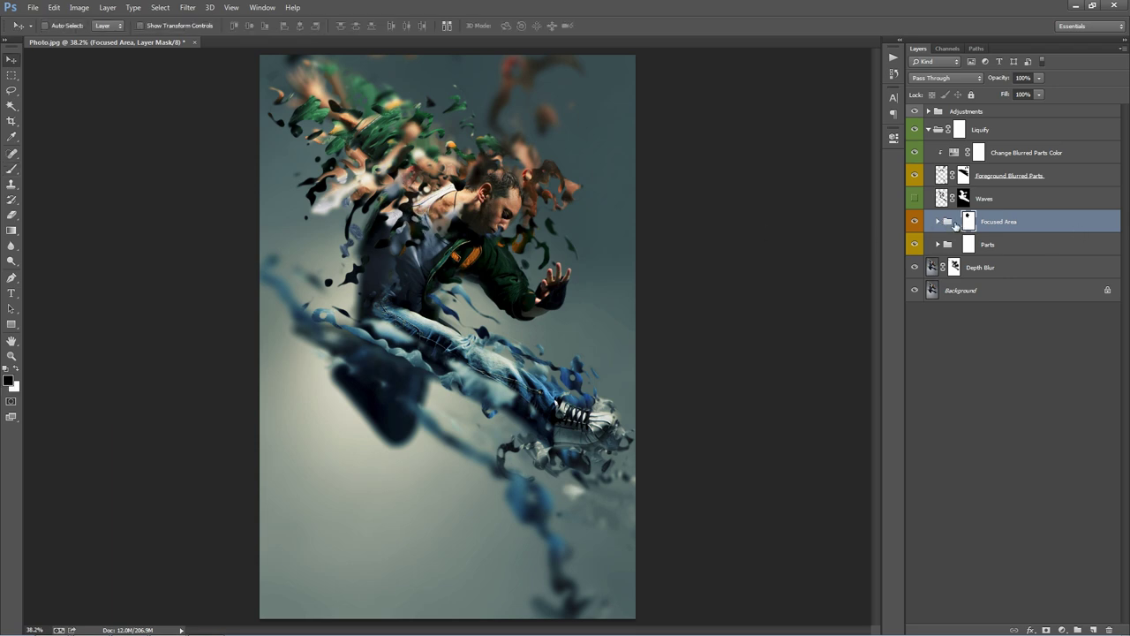
pyautogui.click(937, 222)
pyautogui.click(1020, 243)
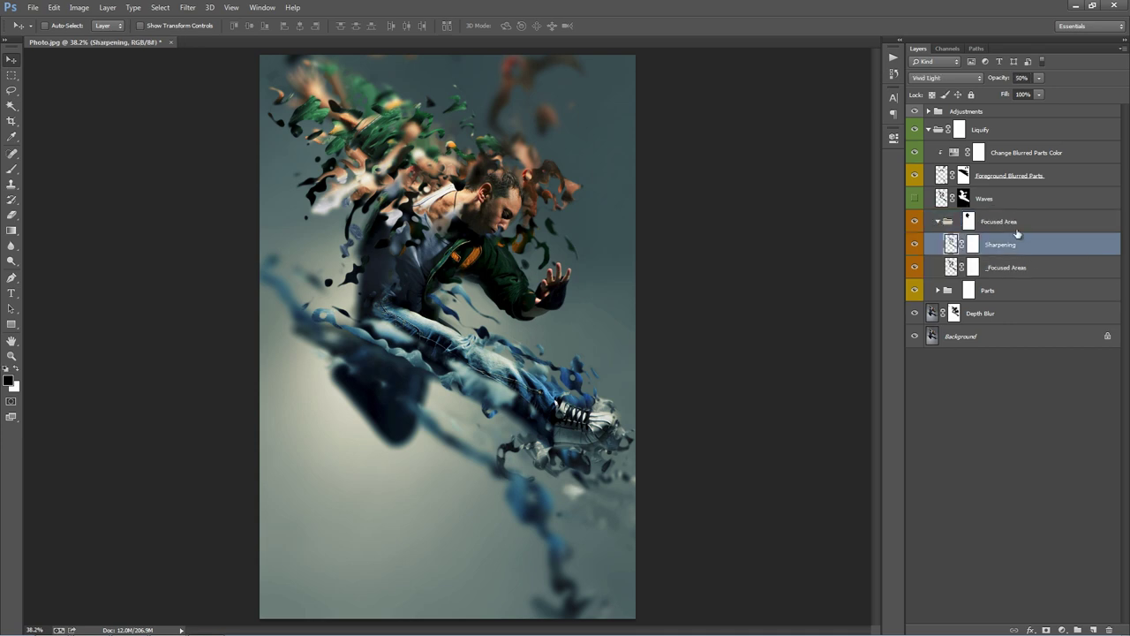
pyautogui.click(1027, 269)
pyautogui.click(1021, 245)
pyautogui.click(918, 244)
pyautogui.click(916, 243)
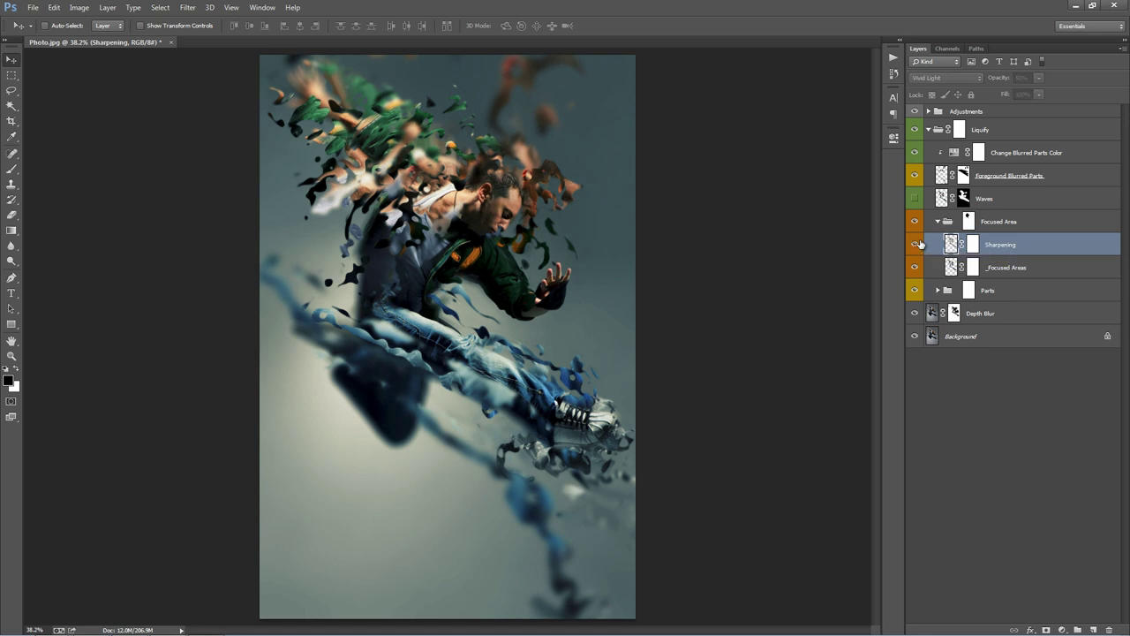
pyautogui.click(918, 244)
pyautogui.click(1029, 272)
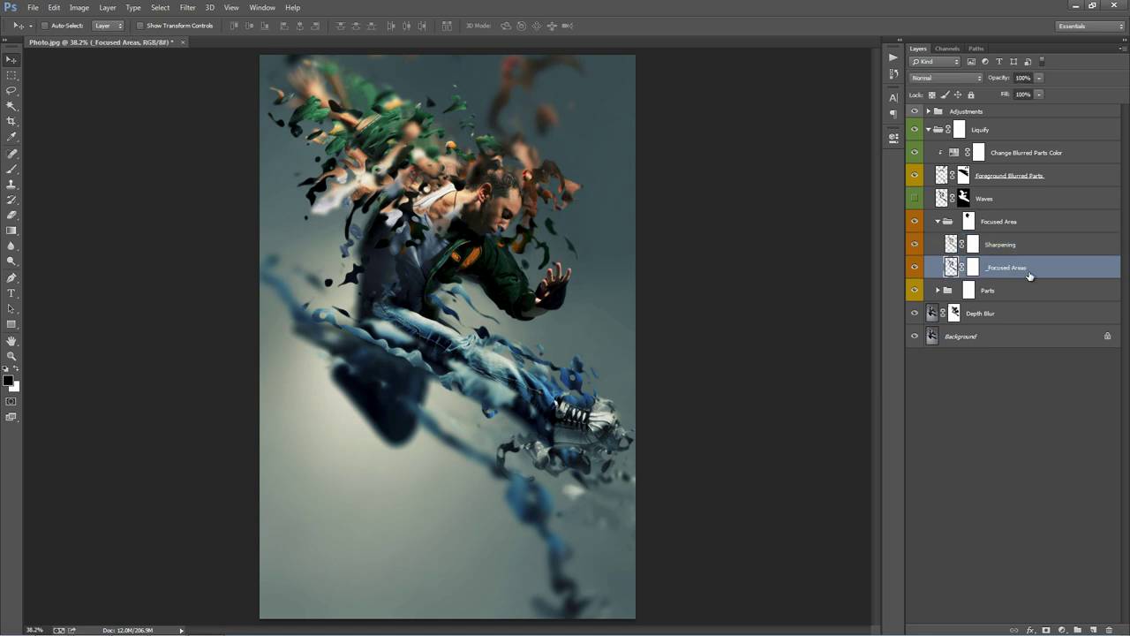
pyautogui.click(916, 268)
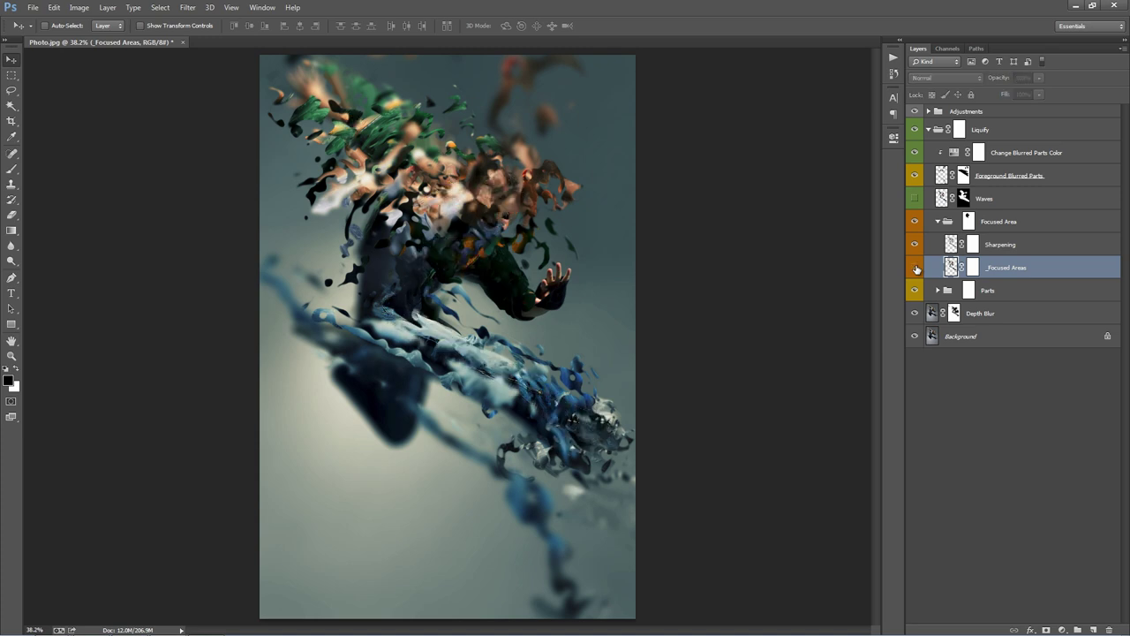
pyautogui.click(917, 269)
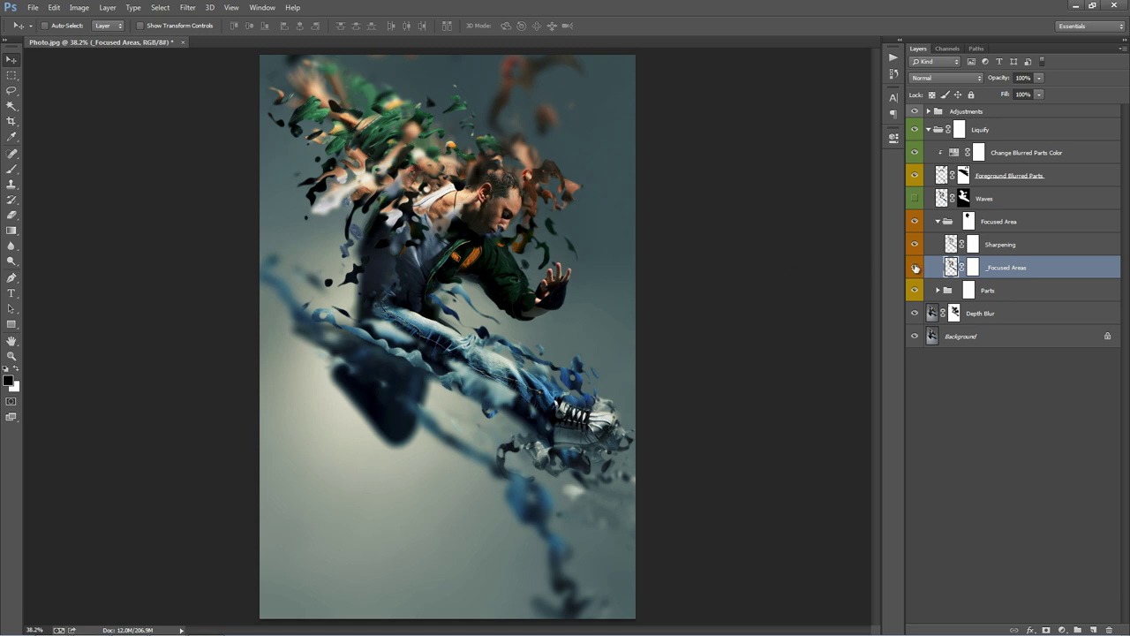
pyautogui.click(915, 268)
pyautogui.click(916, 267)
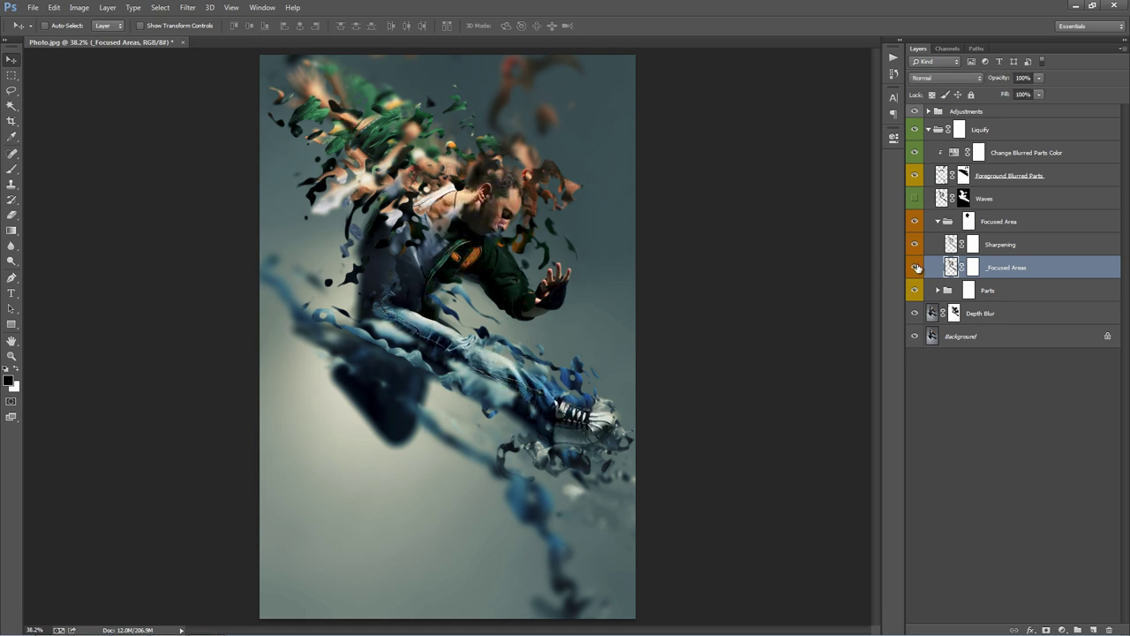
# Collapse the Focused Area group and try moving Waves below it, then undo the move
pyautogui.click(939, 222)
pyautogui.click(916, 199)
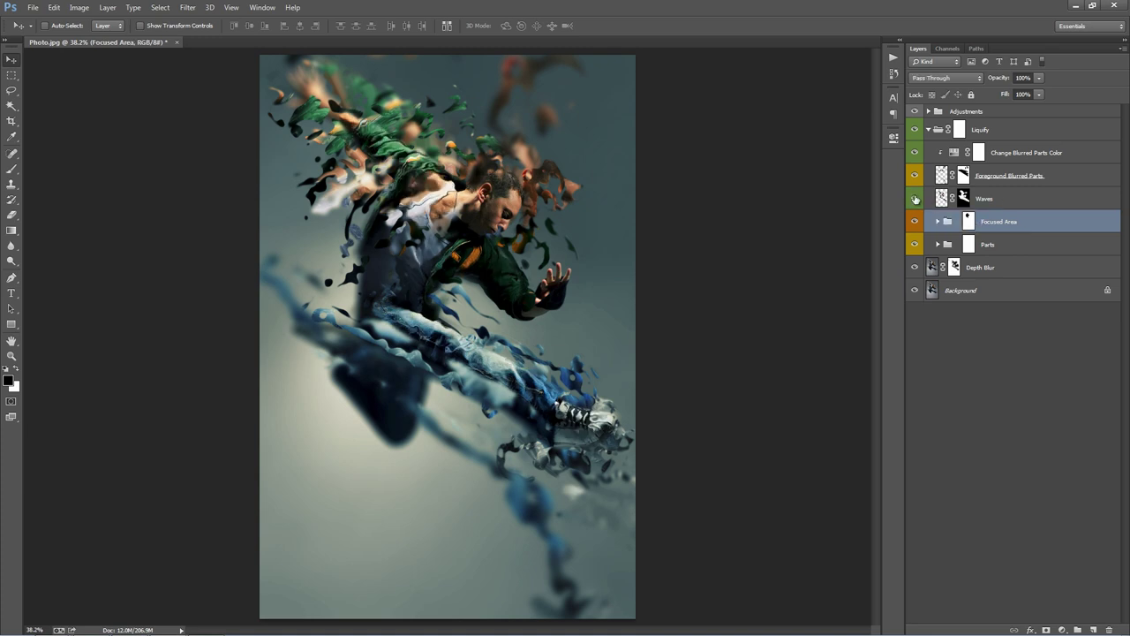
pyautogui.moveTo(998, 201); pyautogui.dragTo(1009, 238)
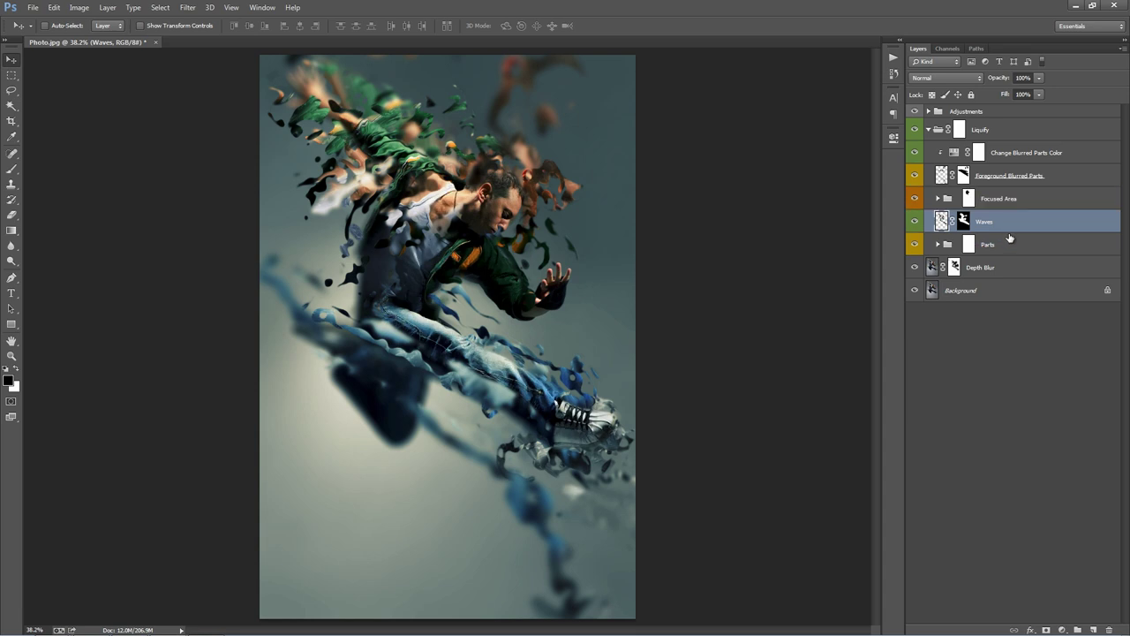
pyautogui.hotkey('ctrl', 'z')
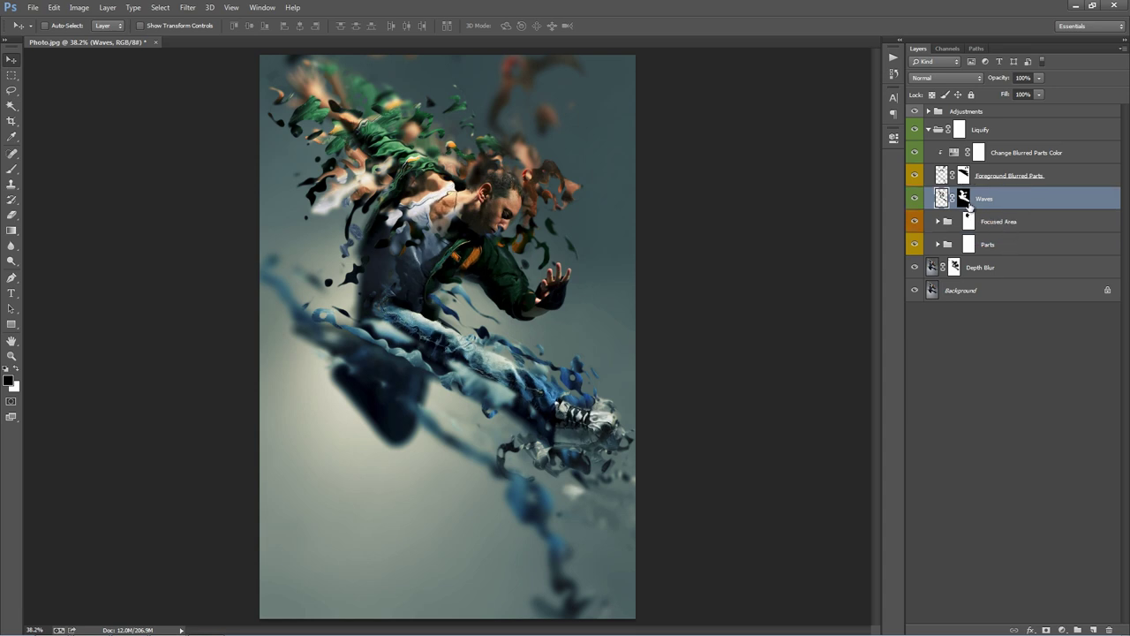
# Target the Waves layer mask and toggle Waves on and off to compare its distortion
pyautogui.click(963, 197)
pyautogui.click(916, 198)
pyautogui.click(915, 198)
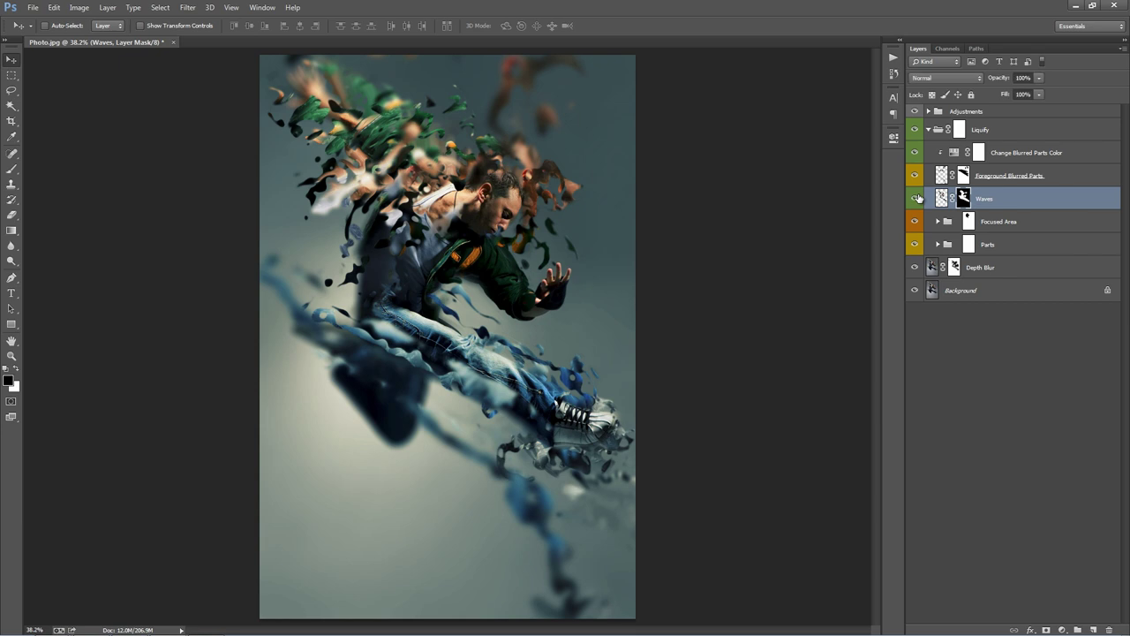
pyautogui.click(916, 198)
pyautogui.click(918, 198)
pyautogui.click(918, 198)
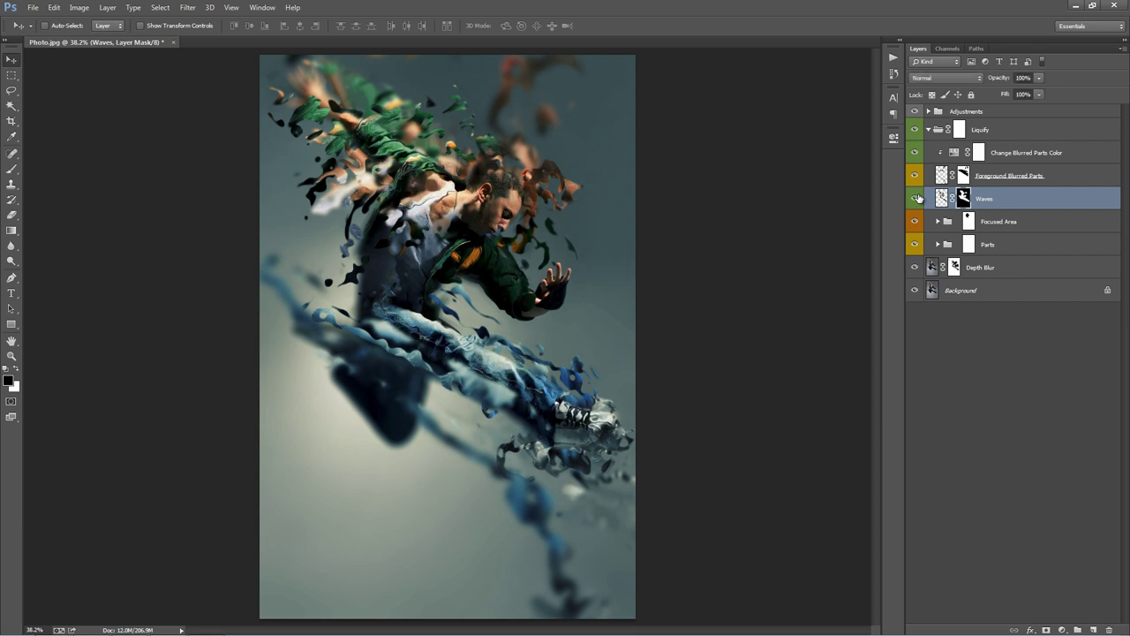
pyautogui.click(917, 198)
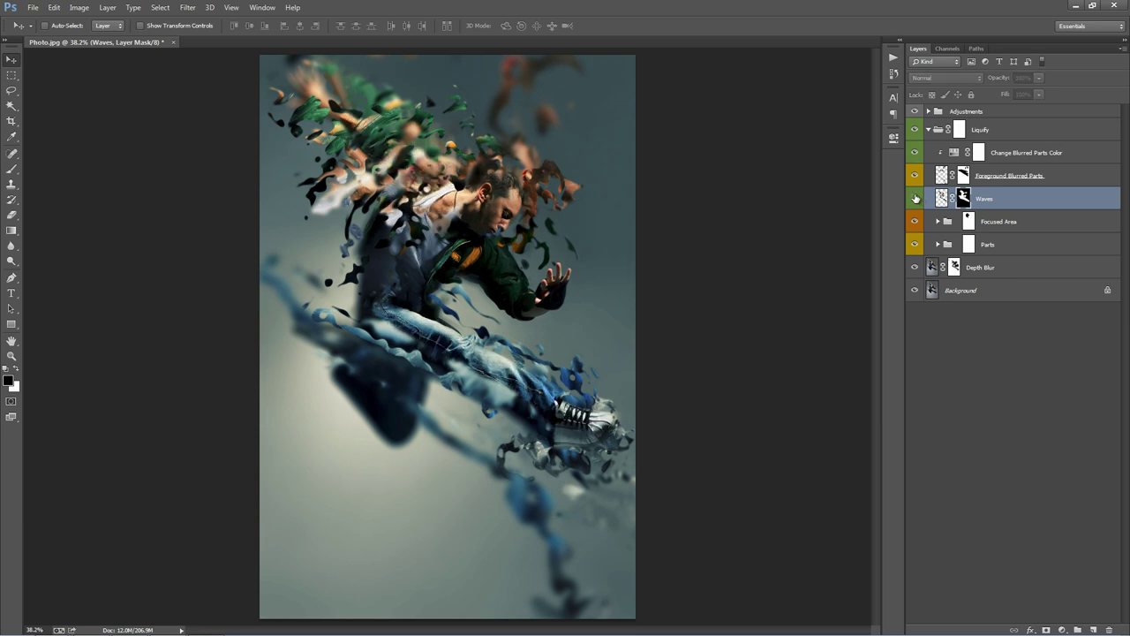
pyautogui.hotkey('ctrl', '2')
pyautogui.press('b')
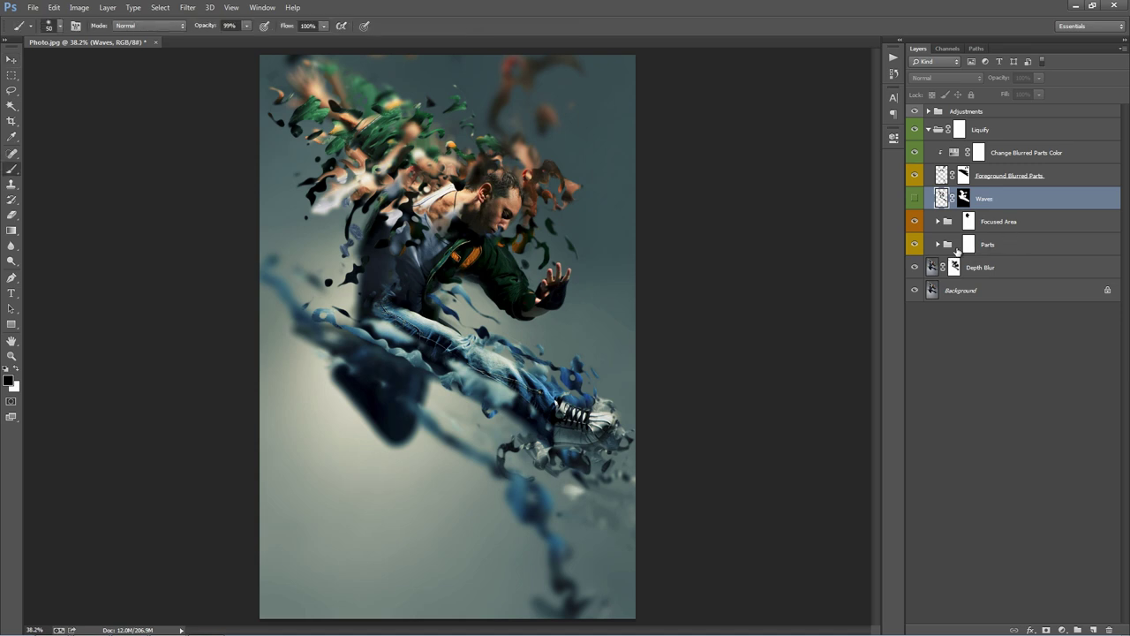
# Expand the Parts group to list p1–p12 and inspect p1's layer style menu without changes
pyautogui.click(943, 248)
pyautogui.click(937, 245)
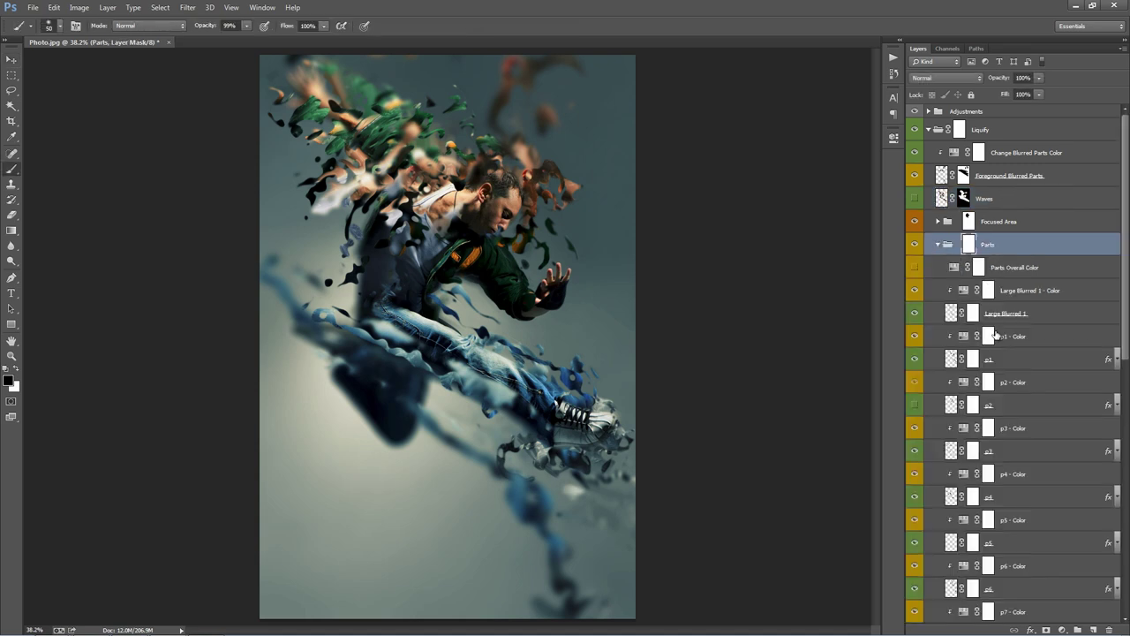
pyautogui.scroll(-6, 992, 315)
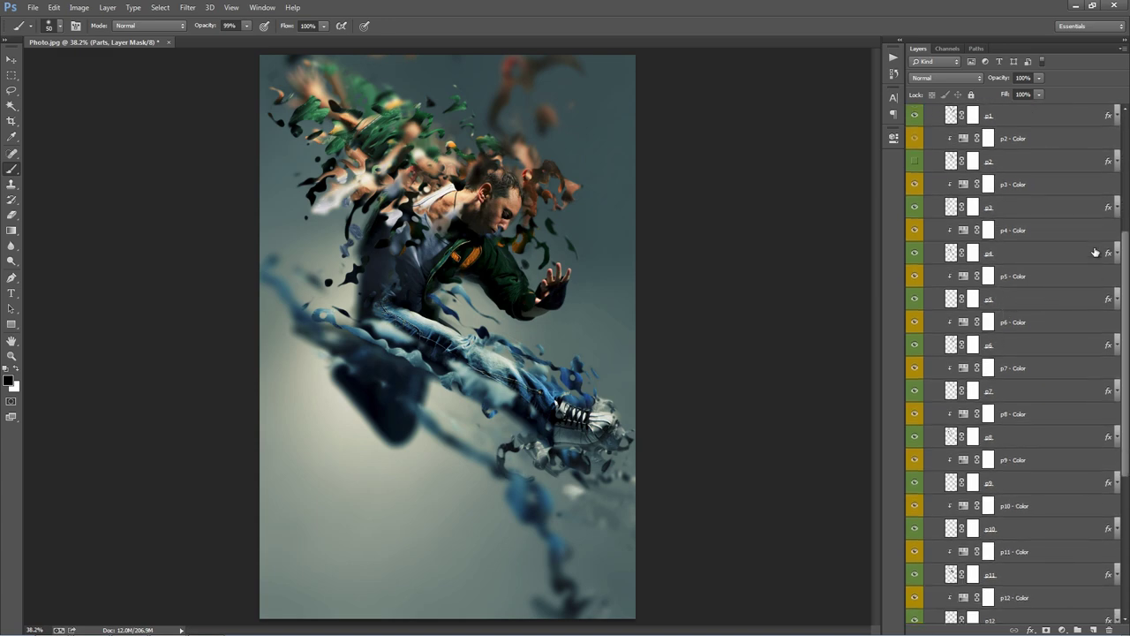
pyautogui.scroll(4, 1094, 252)
pyautogui.rightClick(1108, 210)
pyautogui.press('Escape')
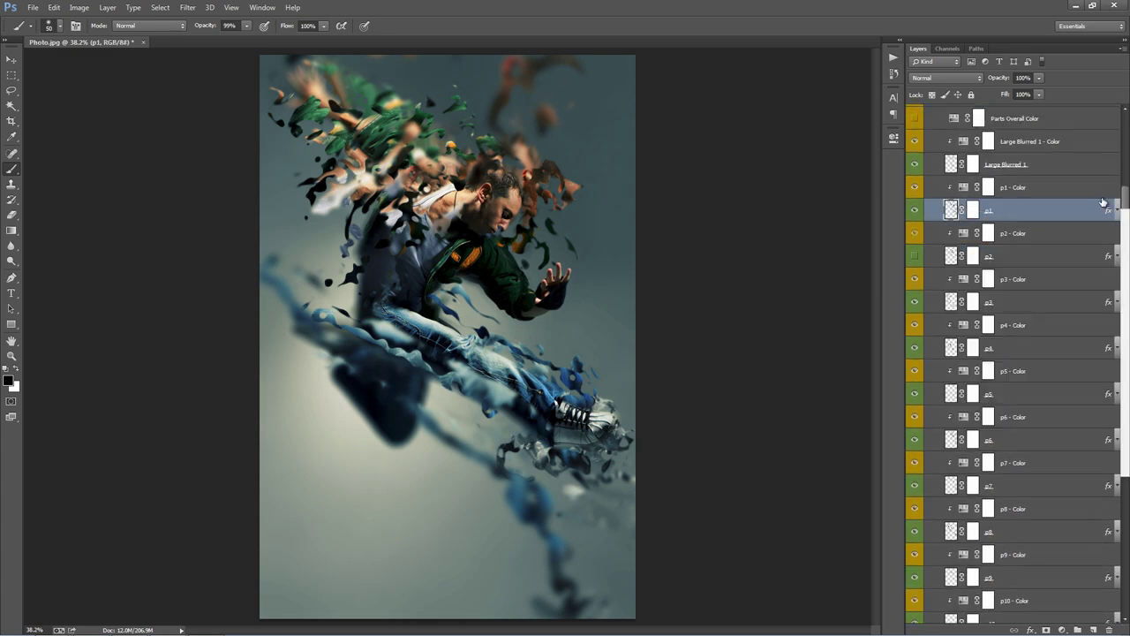
pyautogui.rightClick(1107, 210)
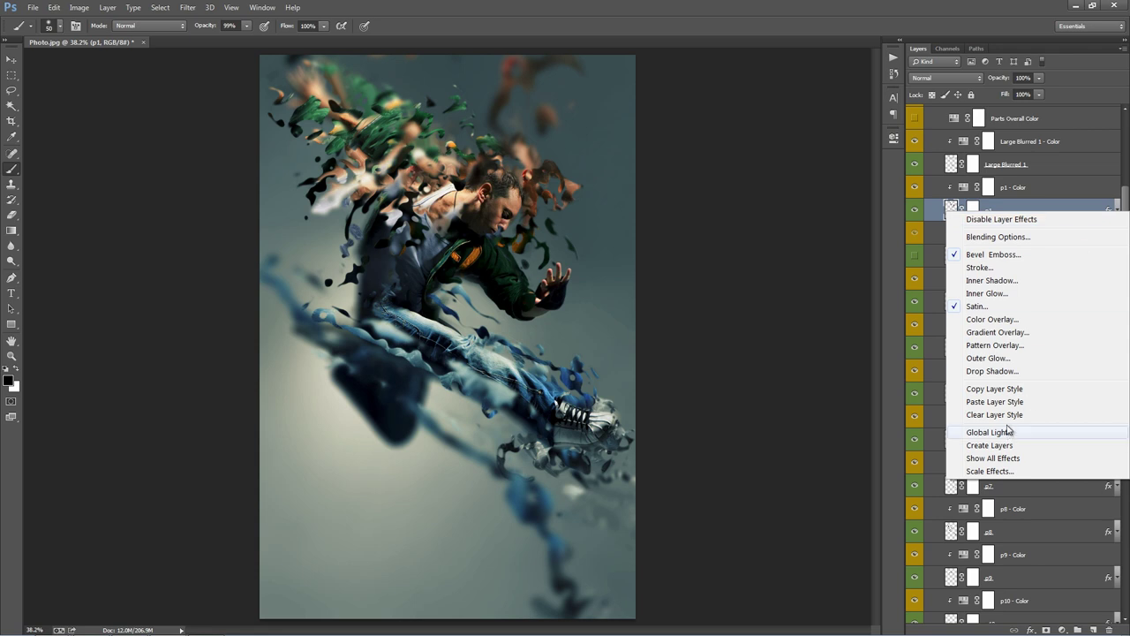
pyautogui.click(1068, 196)
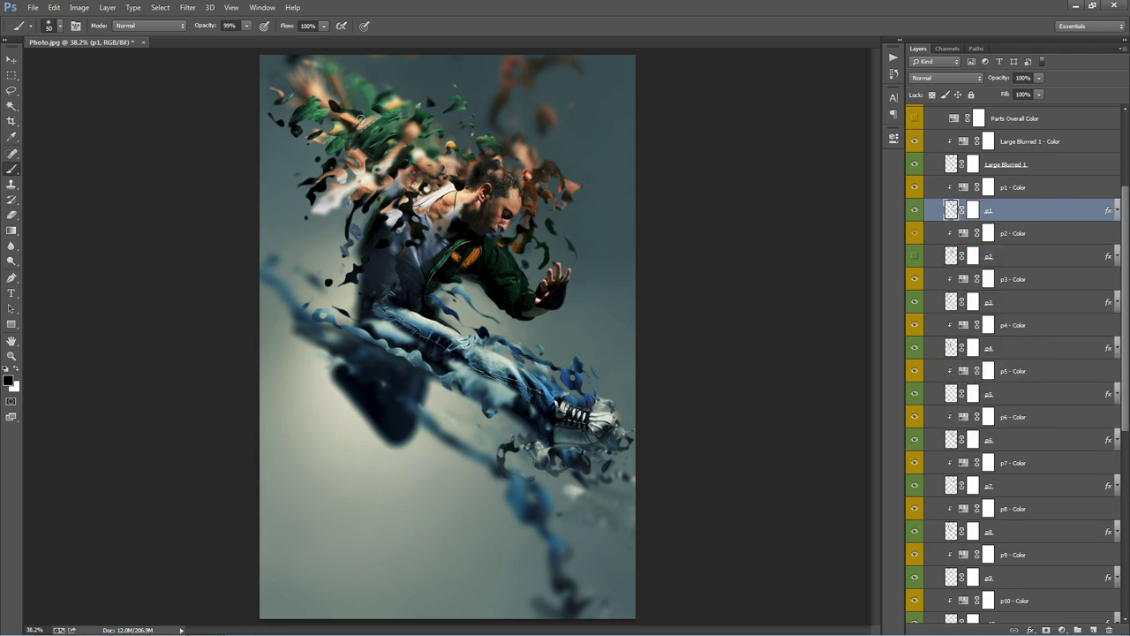
pyautogui.press('v')
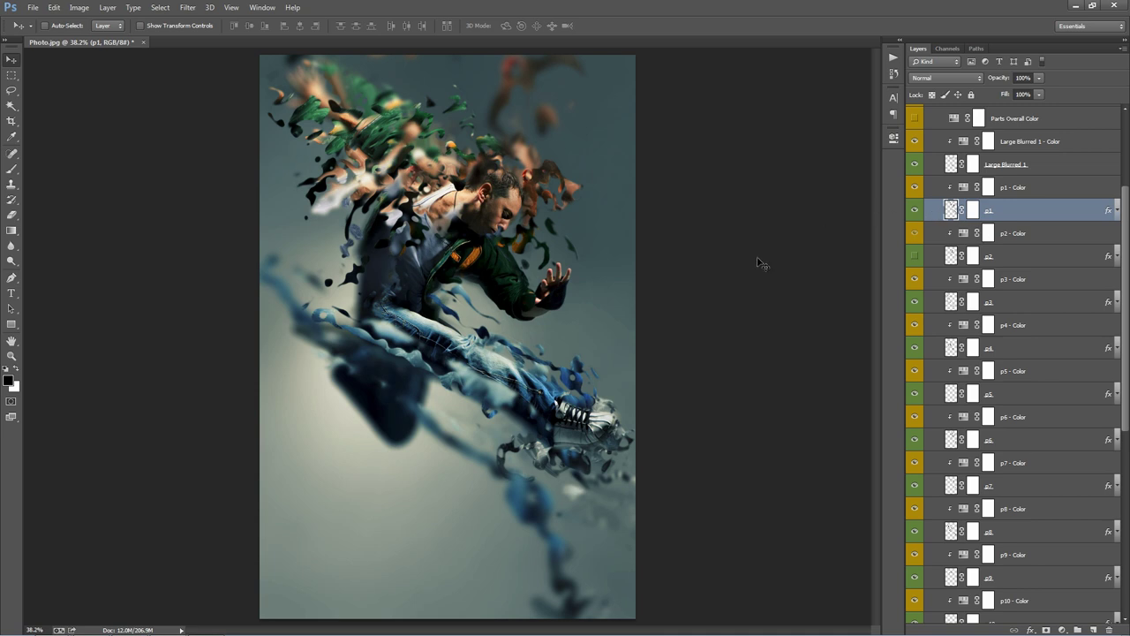
# Reselect the p1 layer and reopen its layer style options, then close them
pyautogui.click(1050, 253)
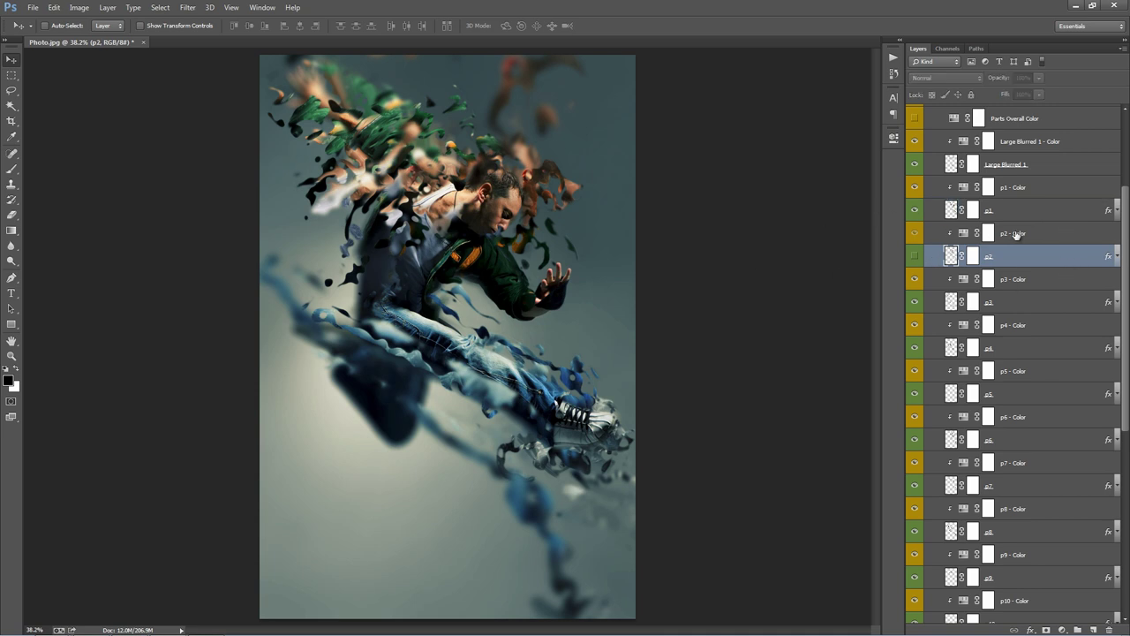
pyautogui.click(1042, 214)
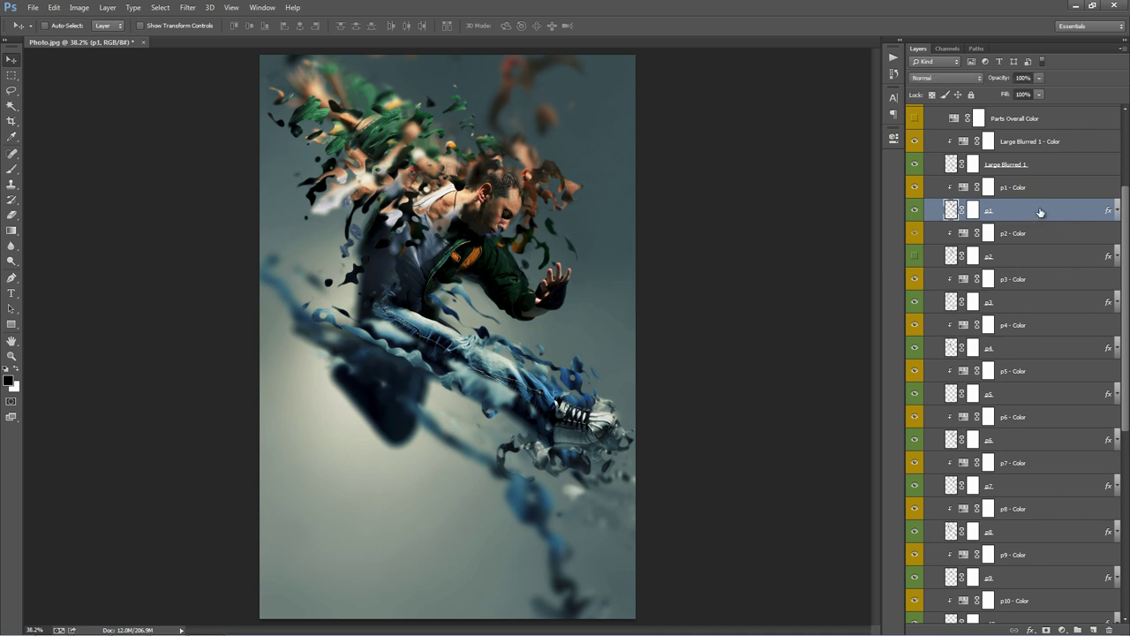
pyautogui.rightClick(1110, 213)
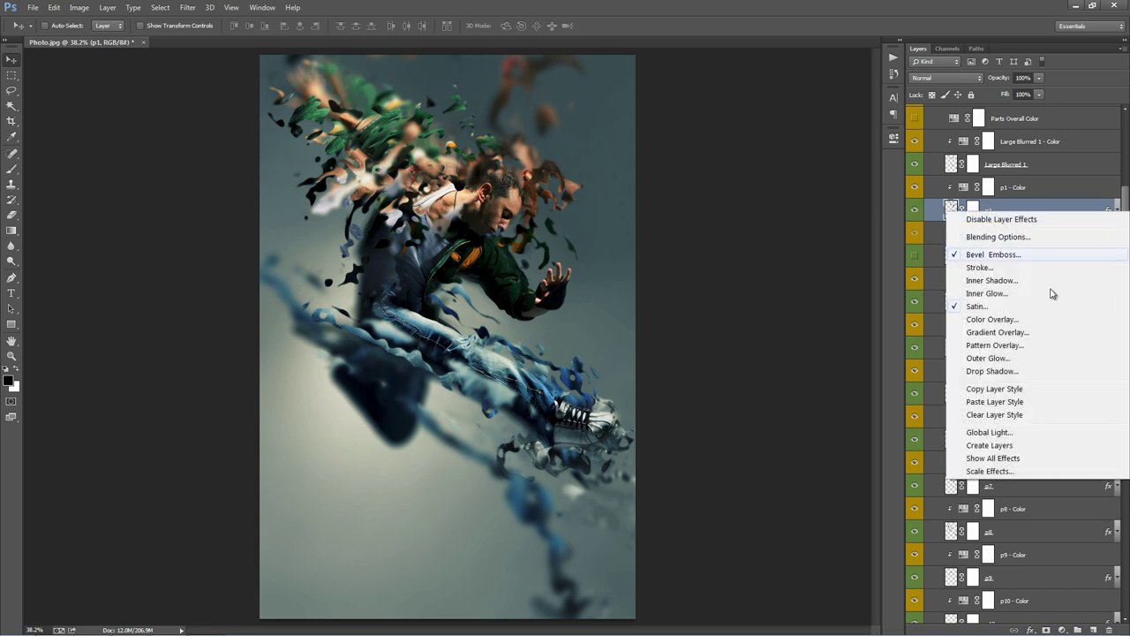
pyautogui.click(1002, 460)
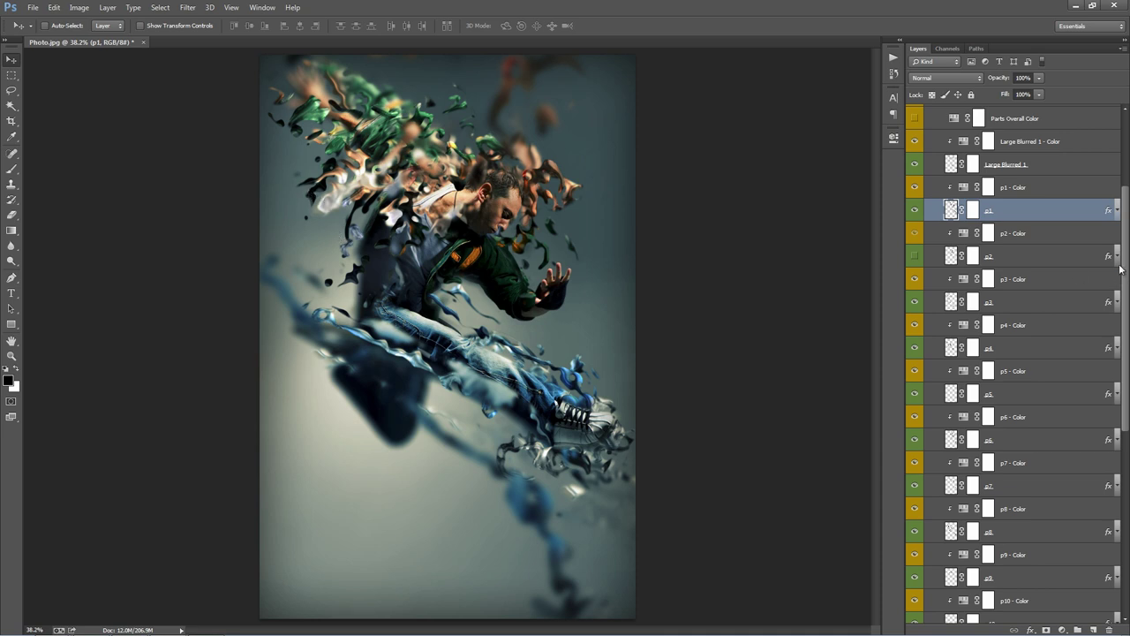
# Turn on Auto-Select, pick the Darken Edges layer from the canvas and hide it
pyautogui.click(1054, 255)
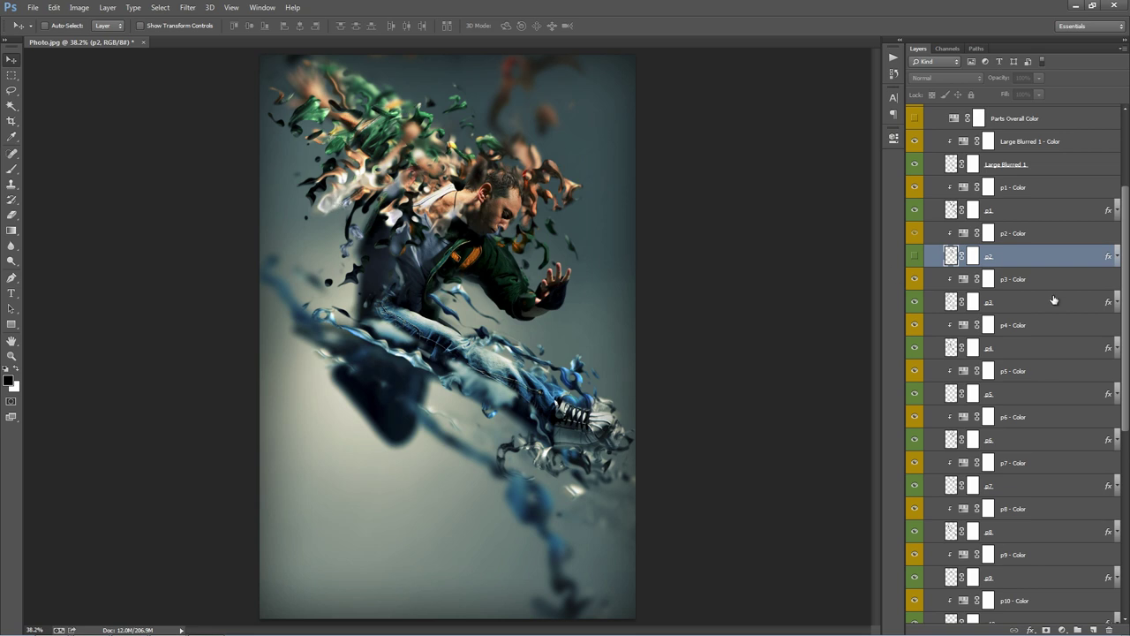
pyautogui.scroll(3, 1127, 254)
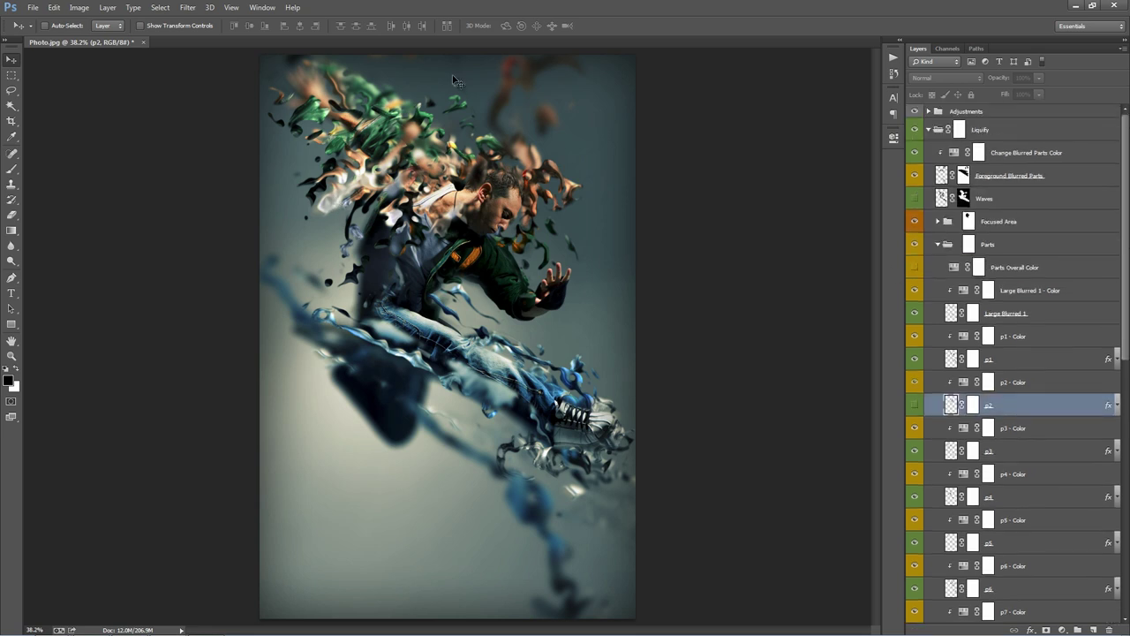
pyautogui.click(45, 26)
pyautogui.click(344, 198)
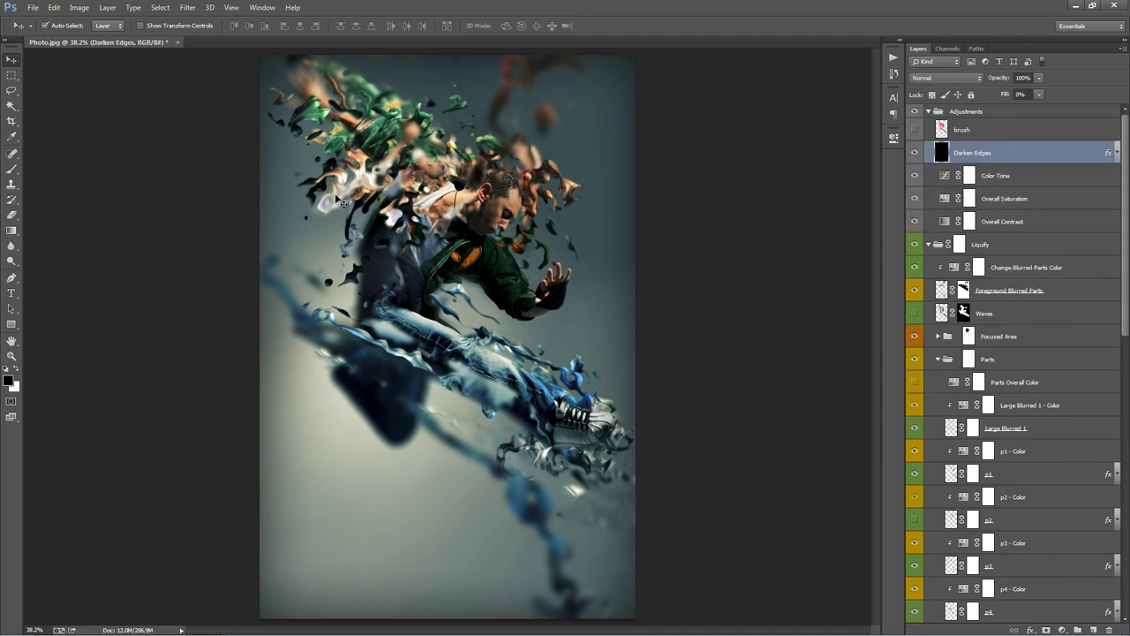
pyautogui.click(914, 153)
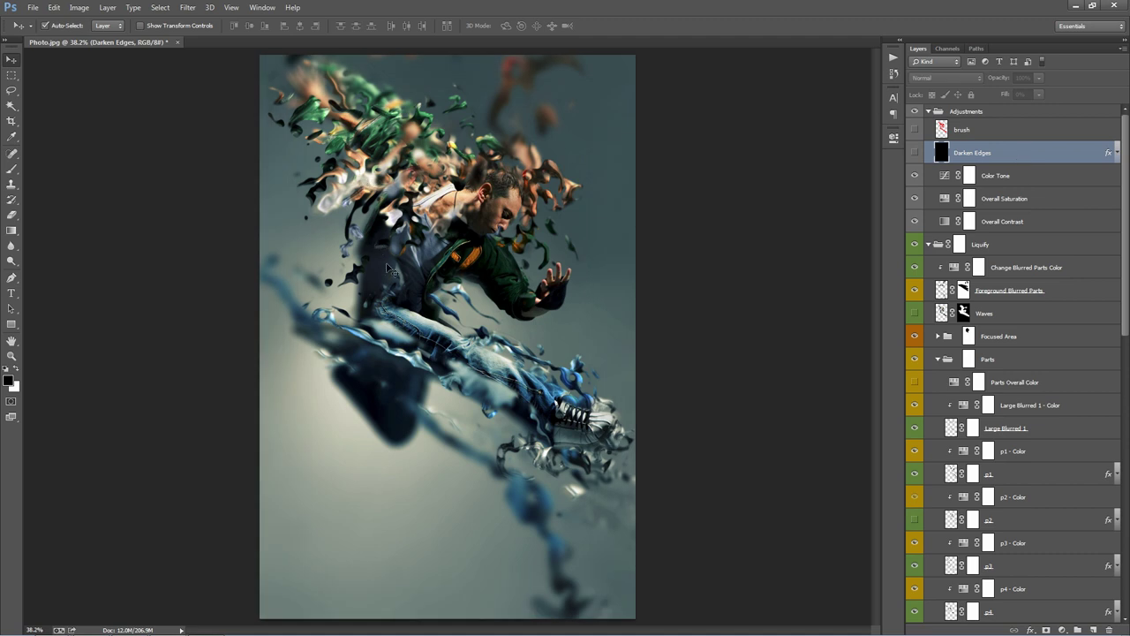
# Inspect p5's layer effects, then collapse the Focused Area and Liquify groups
pyautogui.click(331, 211)
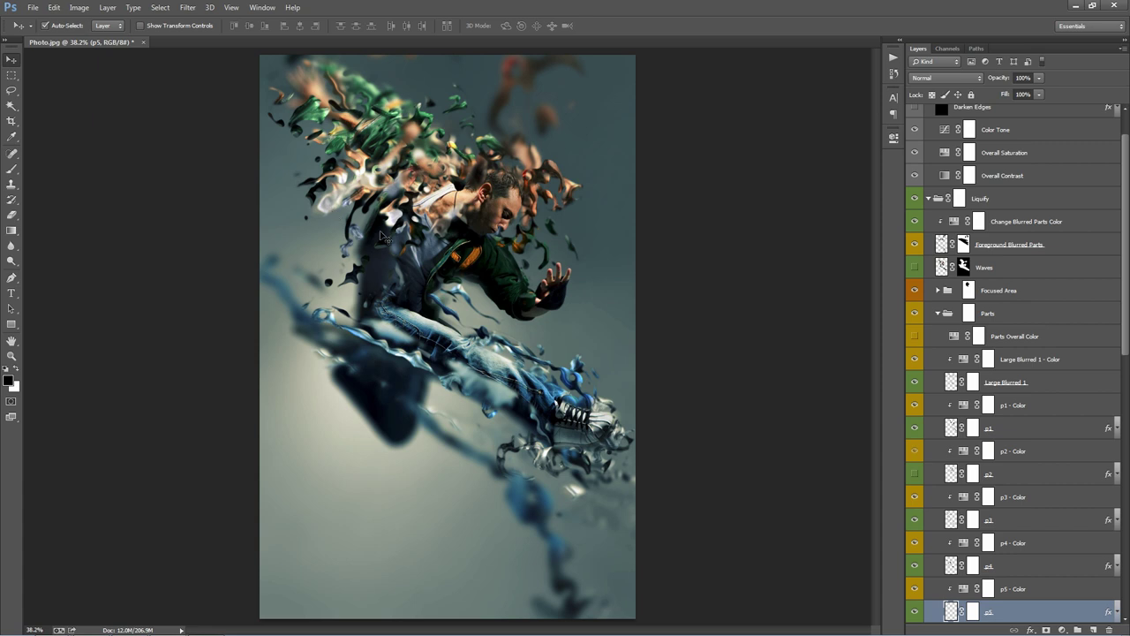
pyautogui.scroll(-4, 1003, 472)
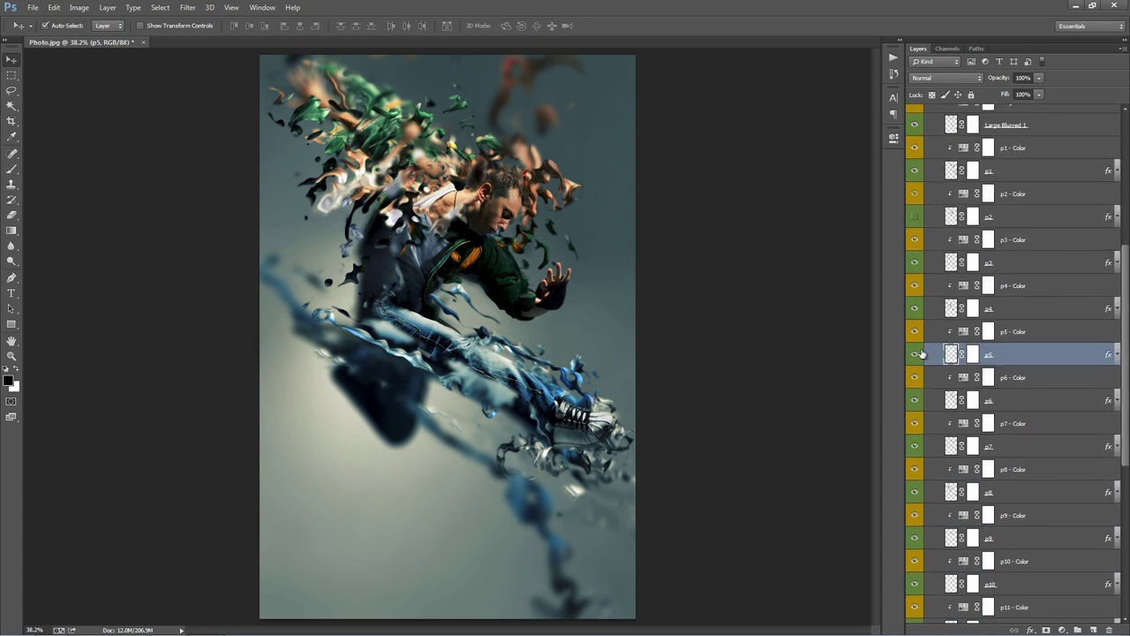
pyautogui.click(1117, 355)
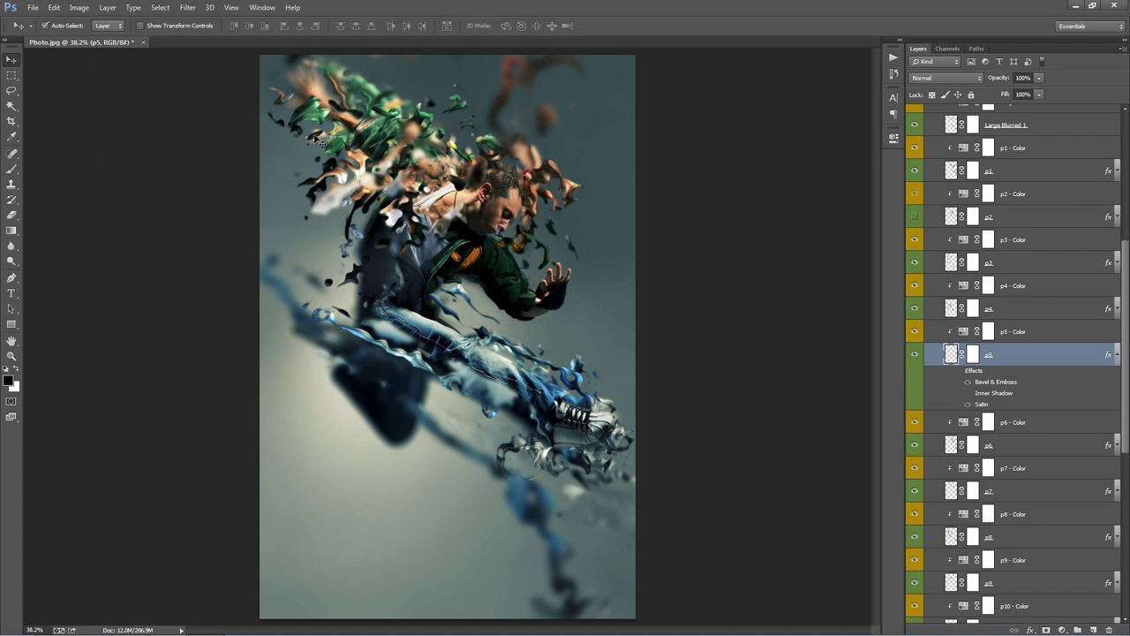
pyautogui.click(1118, 356)
pyautogui.scroll(5, 936, 271)
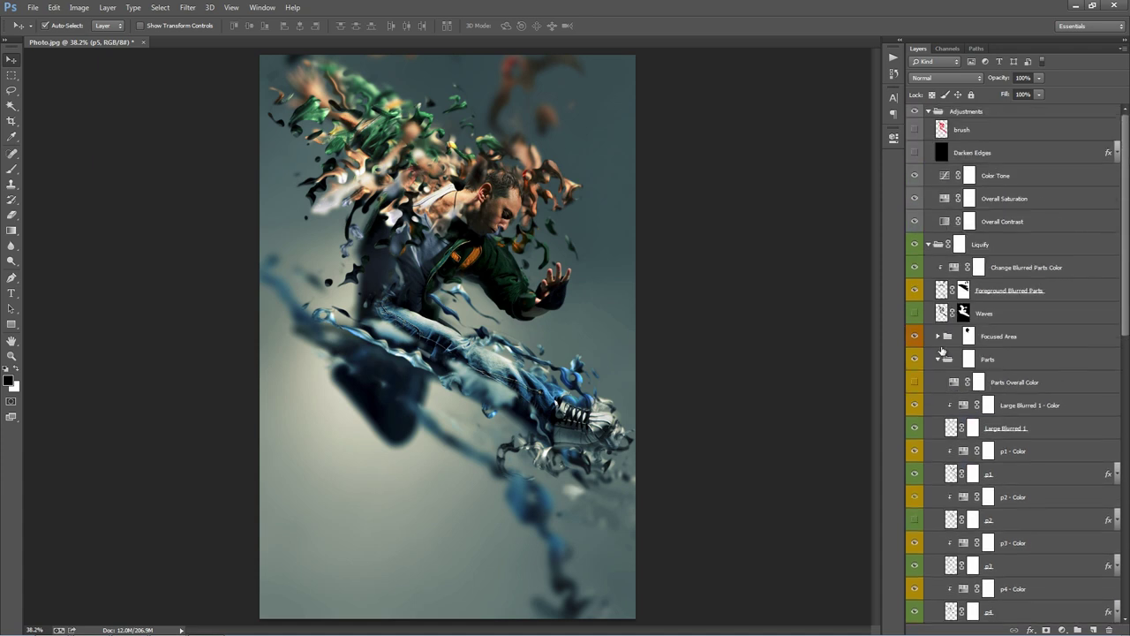
pyautogui.click(939, 336)
pyautogui.click(928, 243)
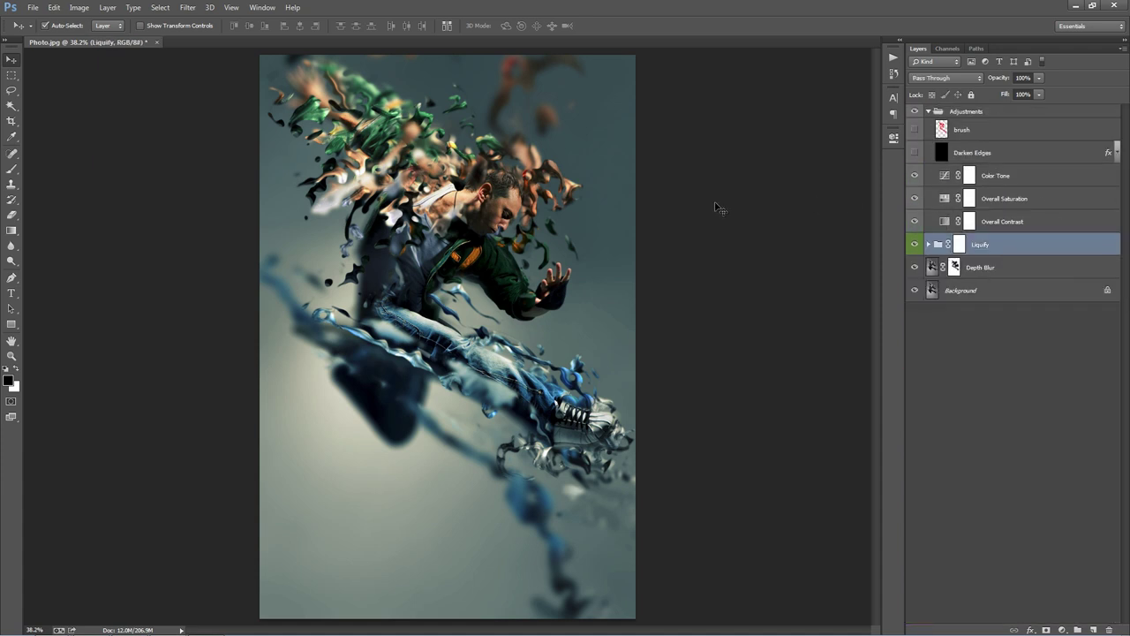